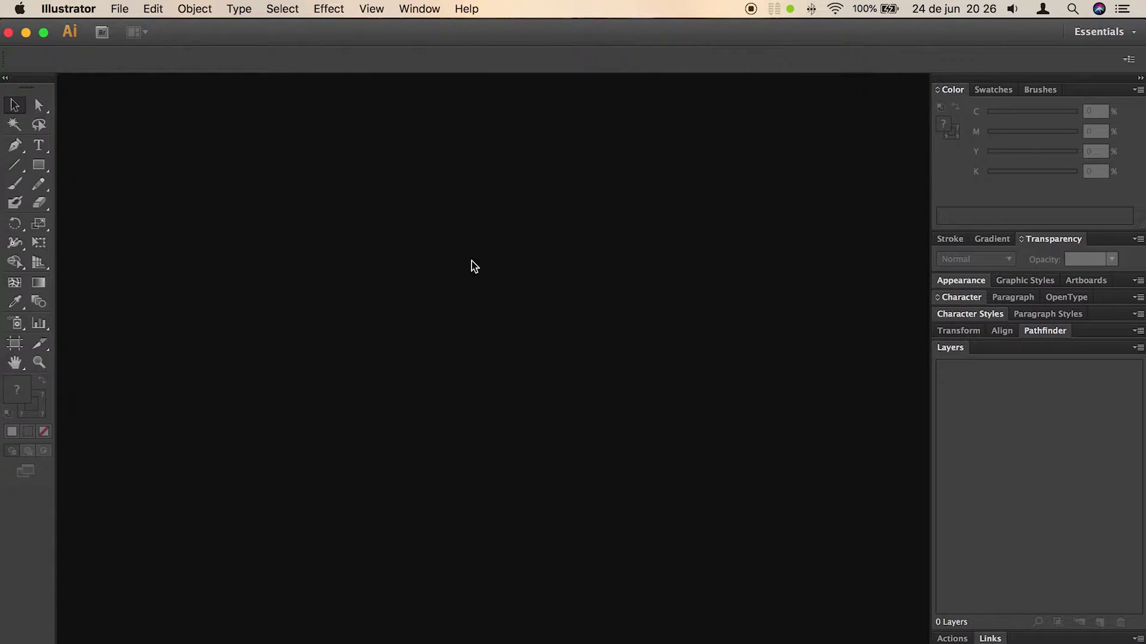
Step: Start a new document and set its size to 210 mm wide by 297 mm high
left_click(117, 8)
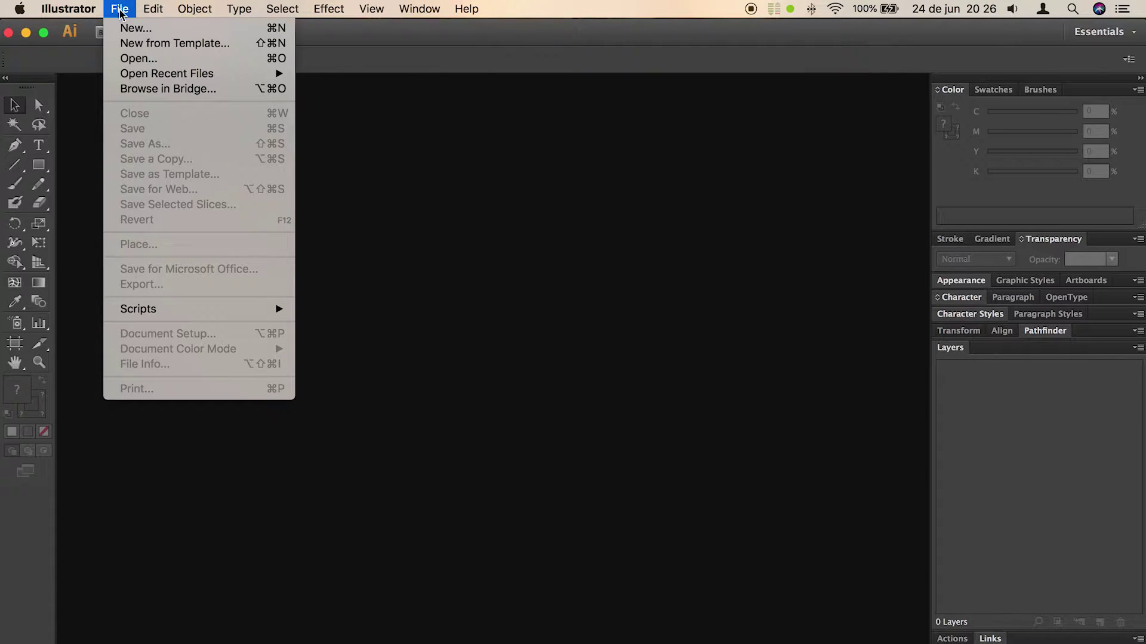
left_click(136, 30)
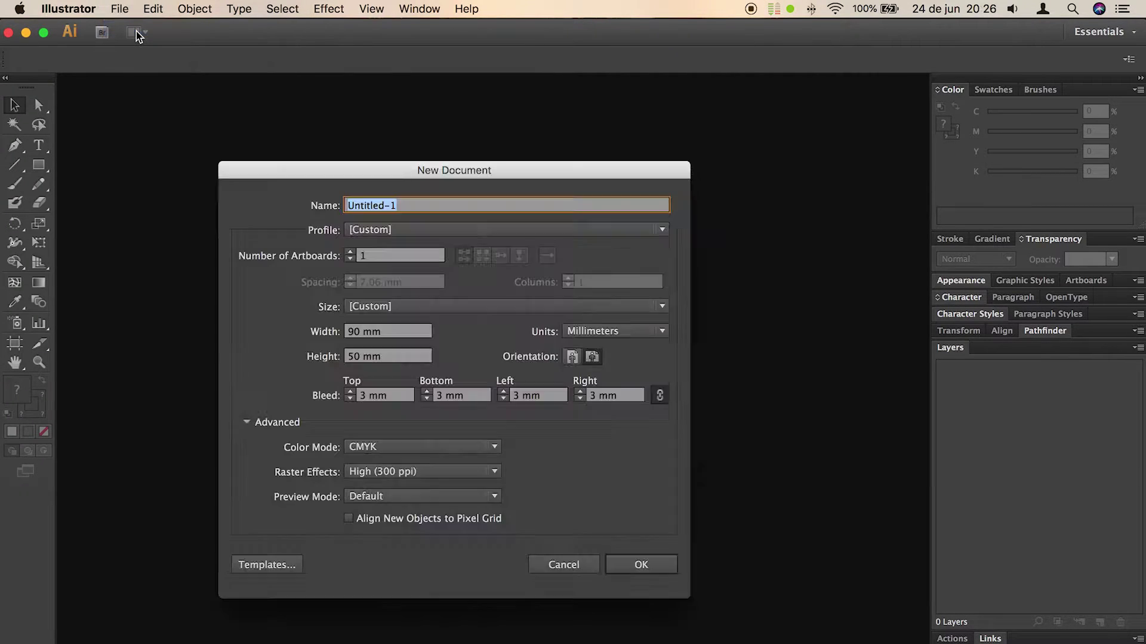
left_click(392, 329)
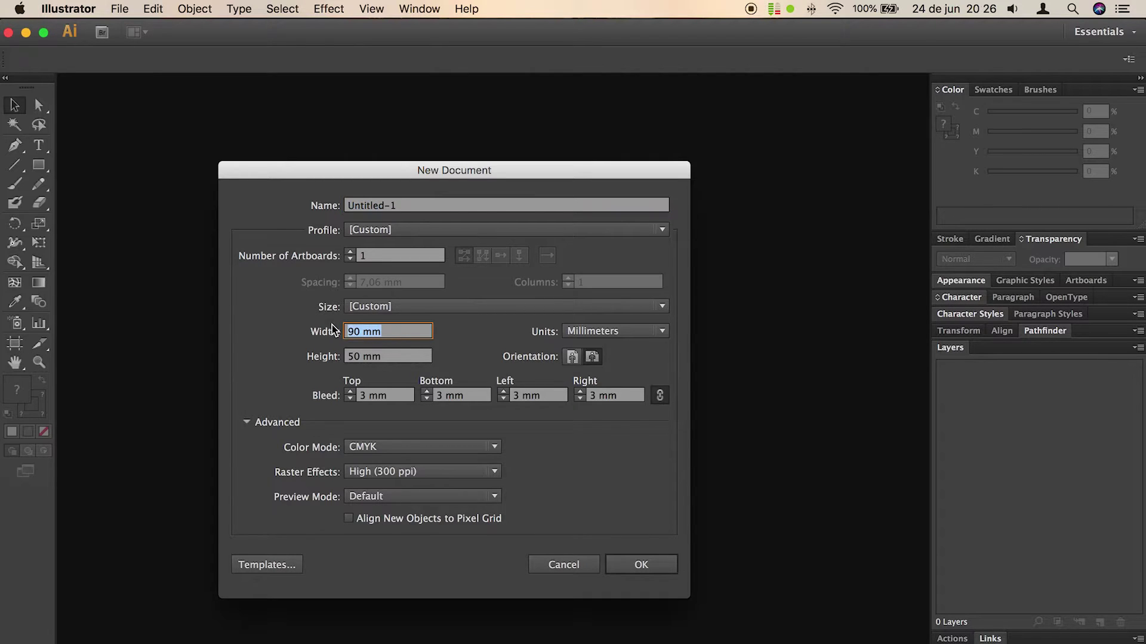
type("210")
key("Tab")
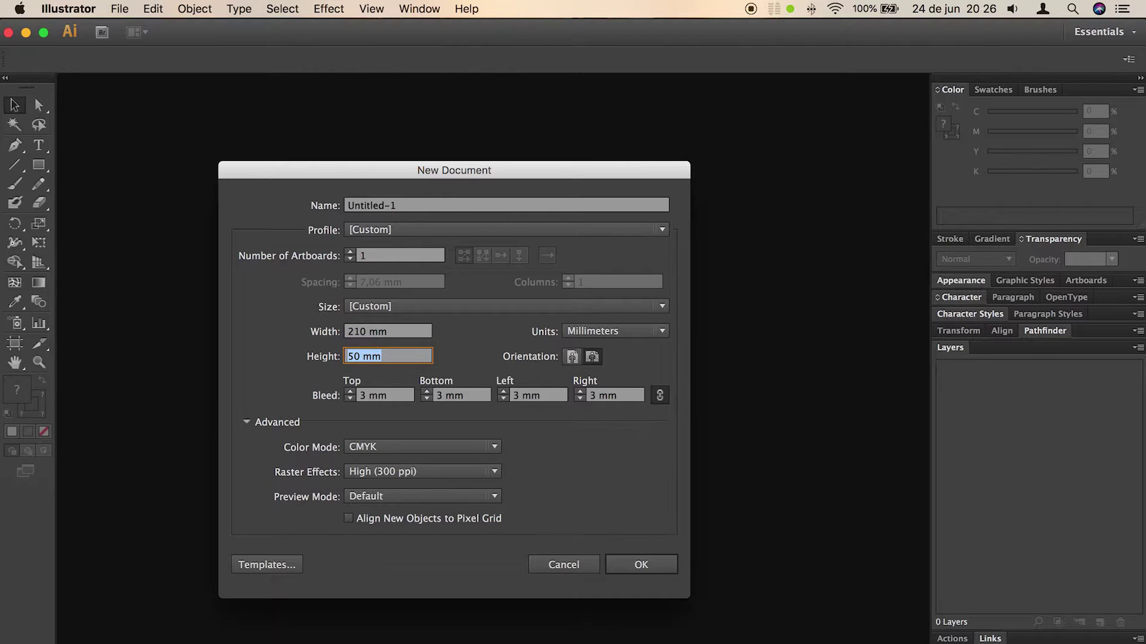
type("297")
key("Tab")
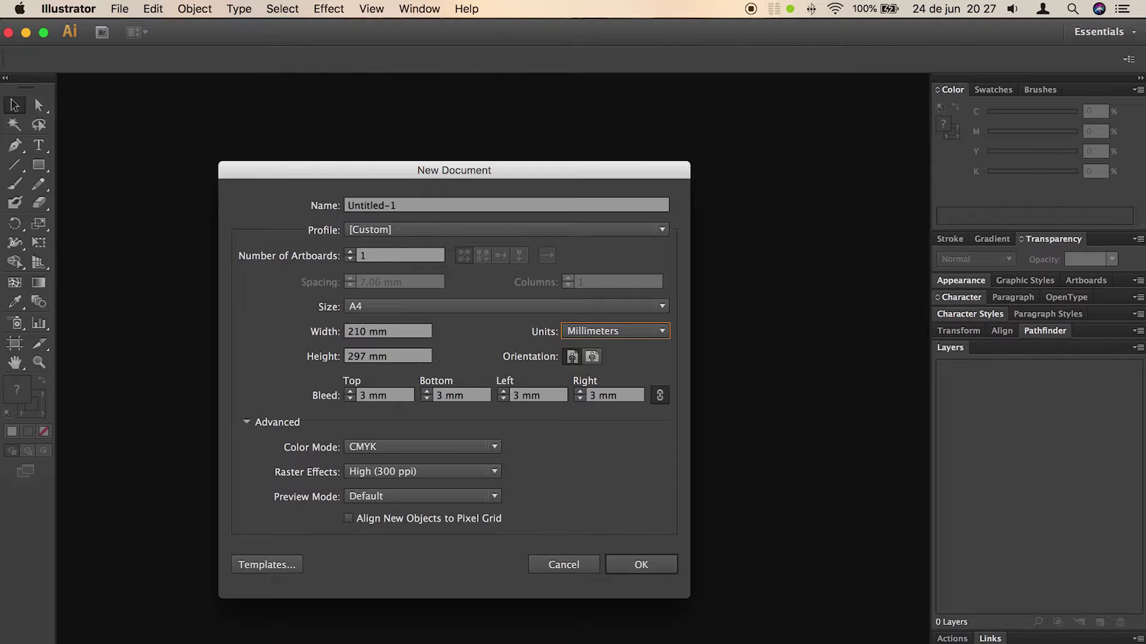
Step: Set the bleed to 0 mm on all four sides and restore it to 3 mm
double_click(361, 397)
type("0")
key("Tab")
key("shift+Tab")
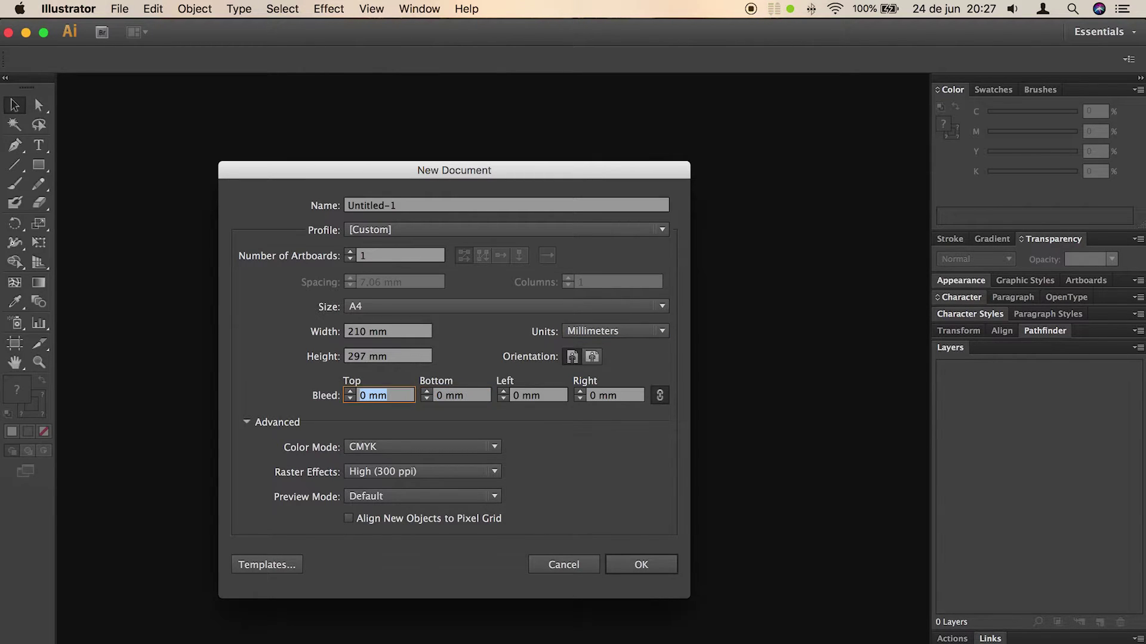
type("3")
key("Tab")
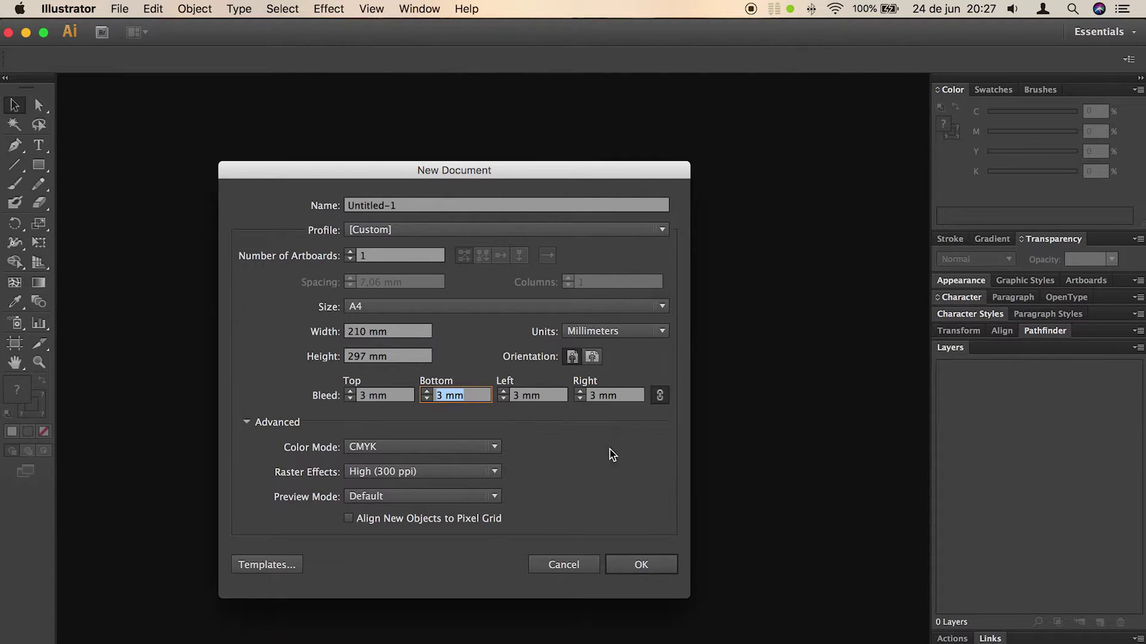
Step: Name the new document Papel Timbrado A4 and create it
left_click(637, 563)
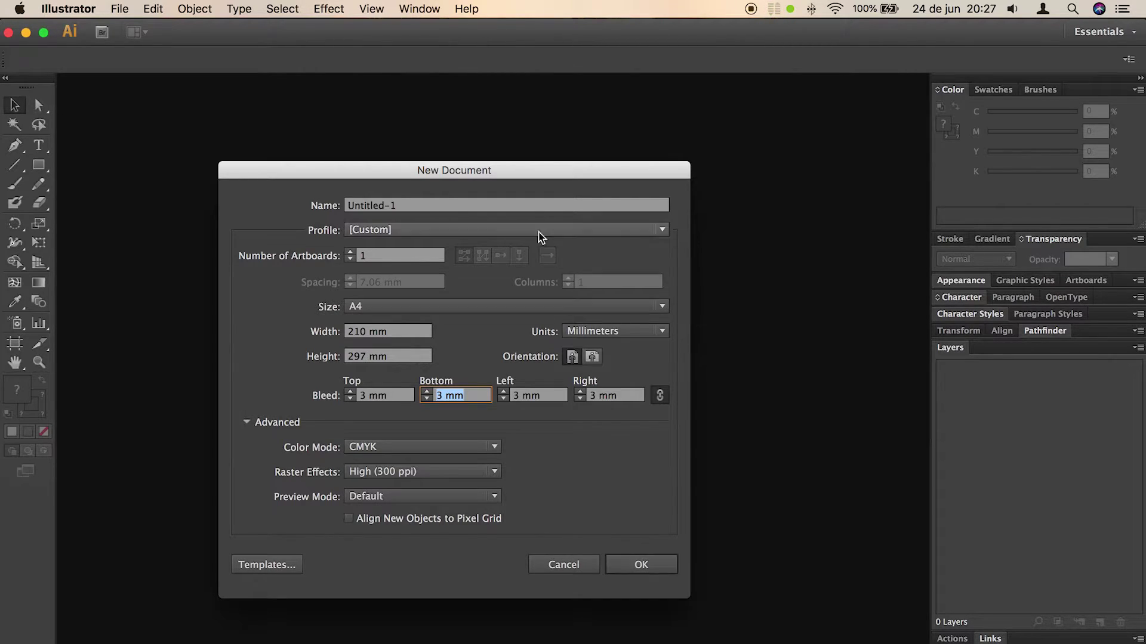
left_click(411, 207)
type("Papel Timbra")
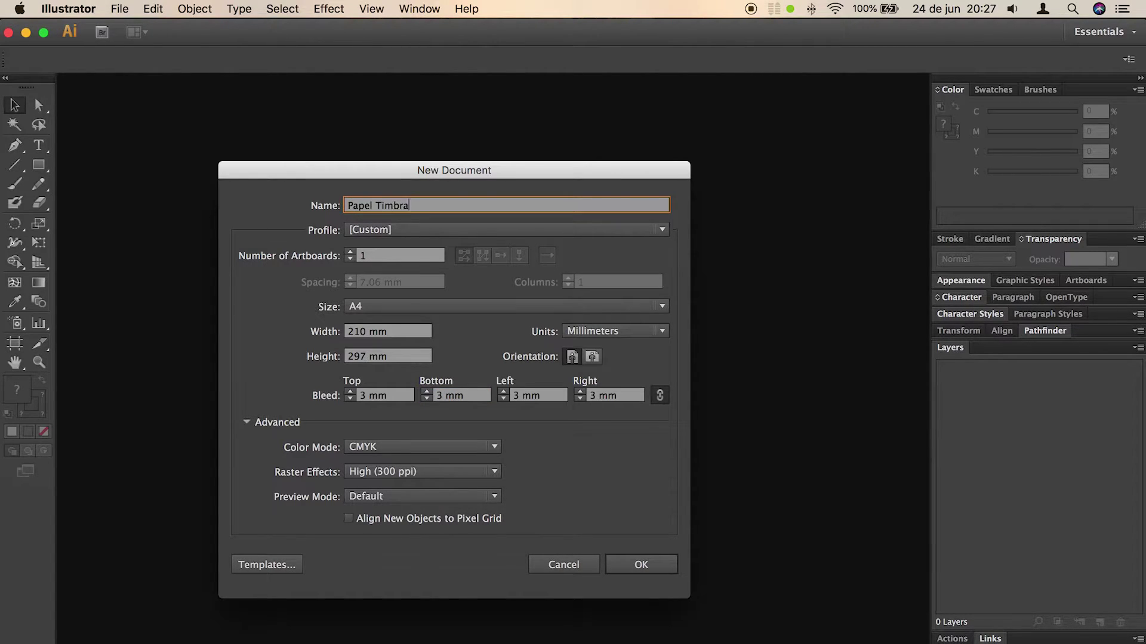
type("do A4")
left_click(643, 567)
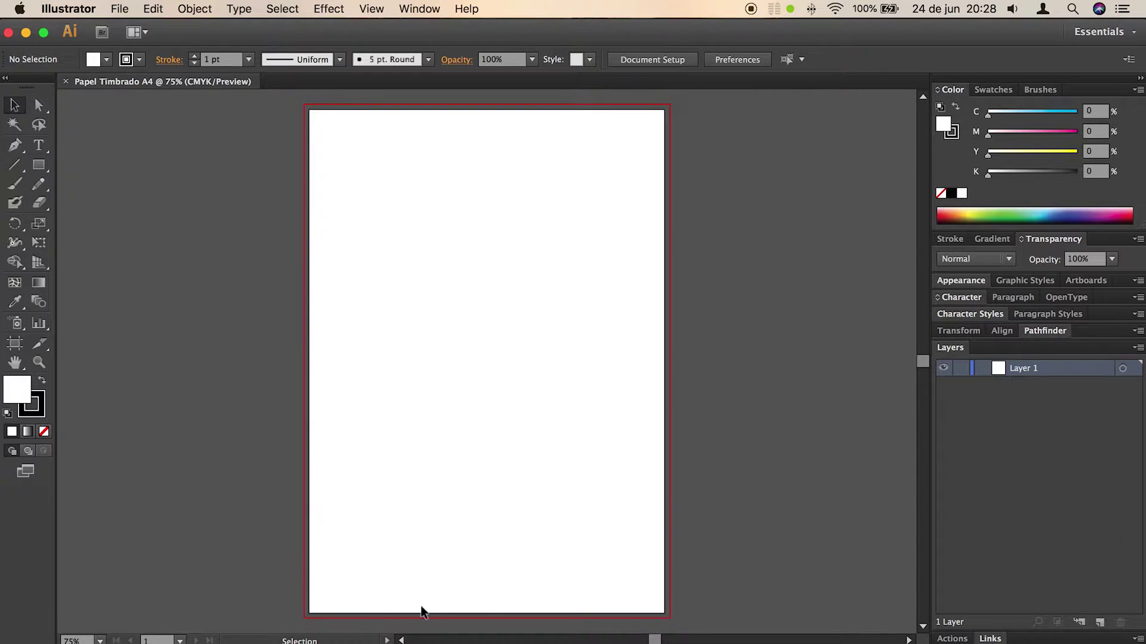
left_click(15, 345)
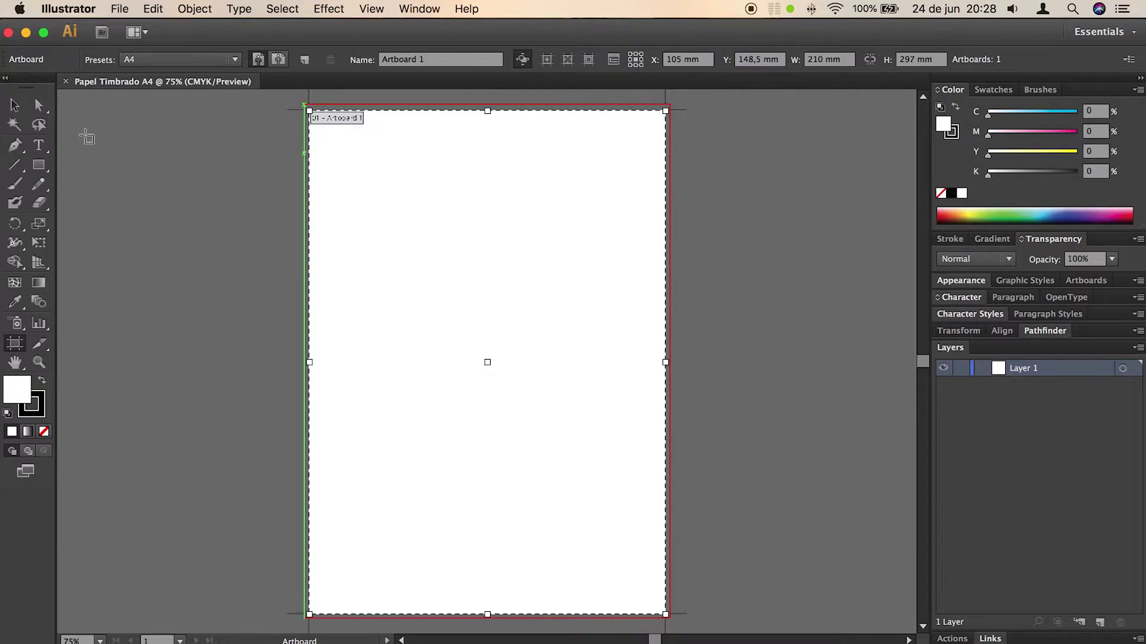
left_click(14, 105)
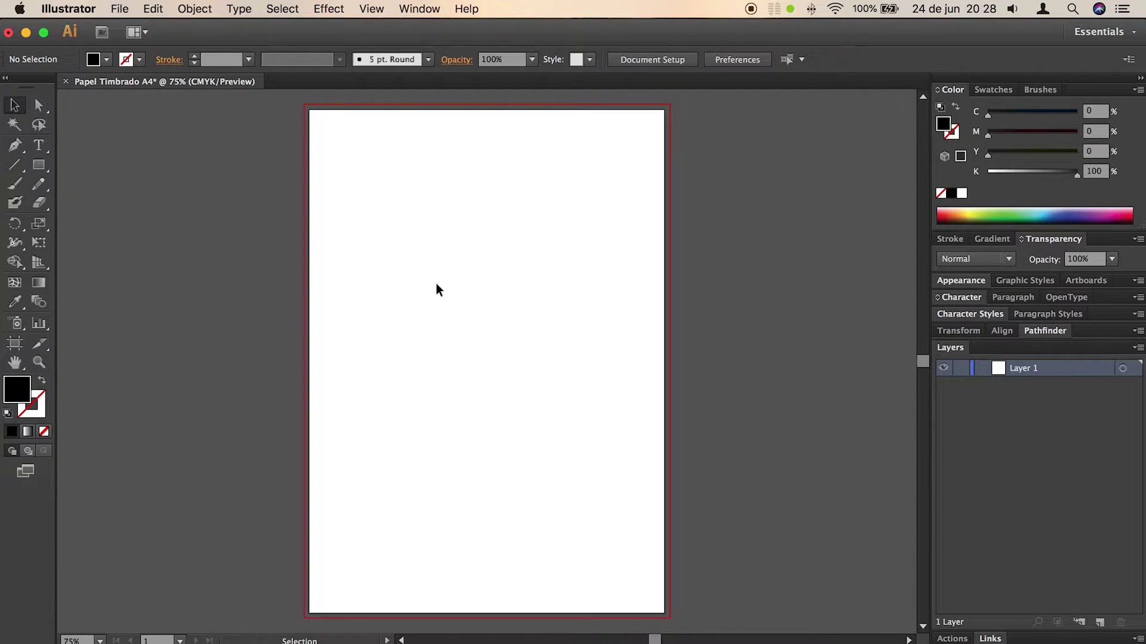
Step: Open the business card file (Cartão de Visitas) from the visual identity folder on the desktop
left_click(119, 8)
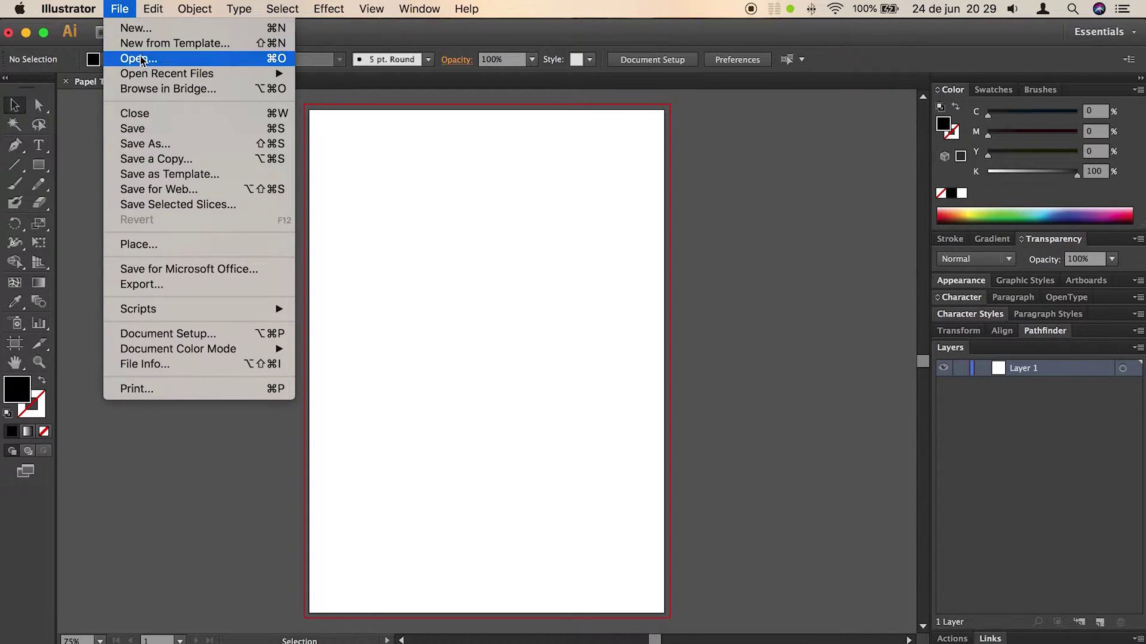
mouse_move(153, 72)
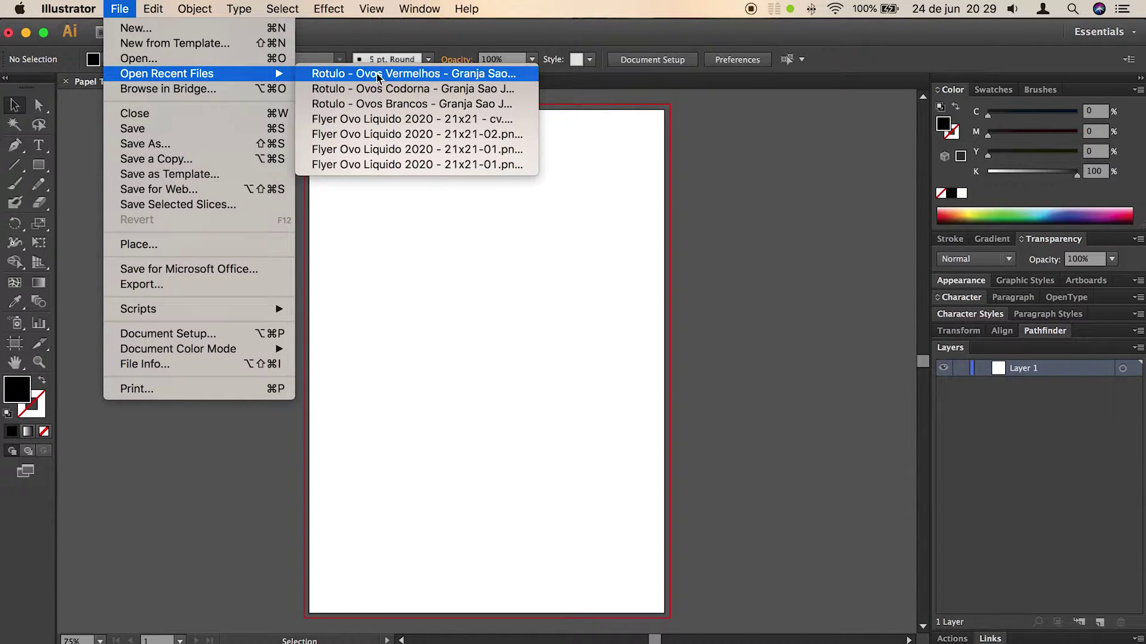
left_click(196, 59)
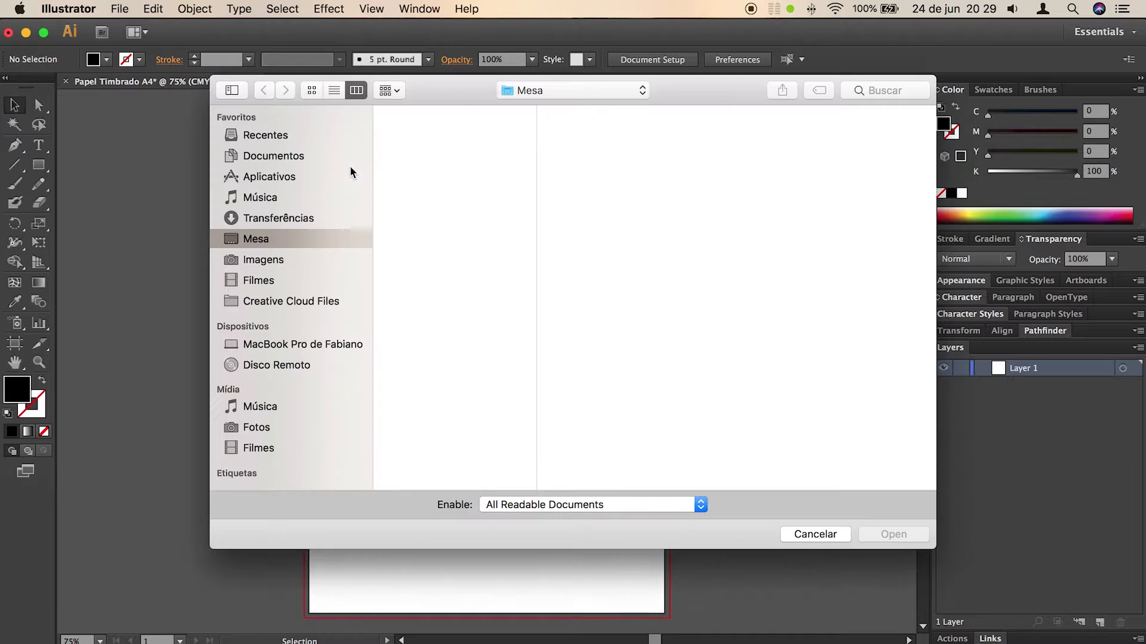
left_click(442, 114)
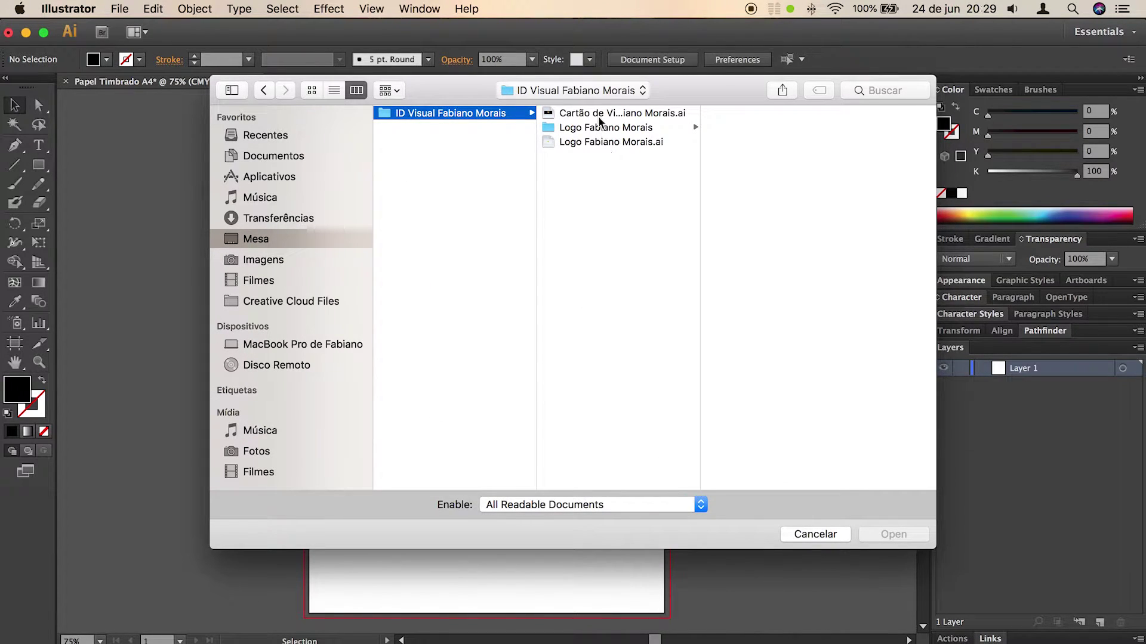
left_click(621, 114)
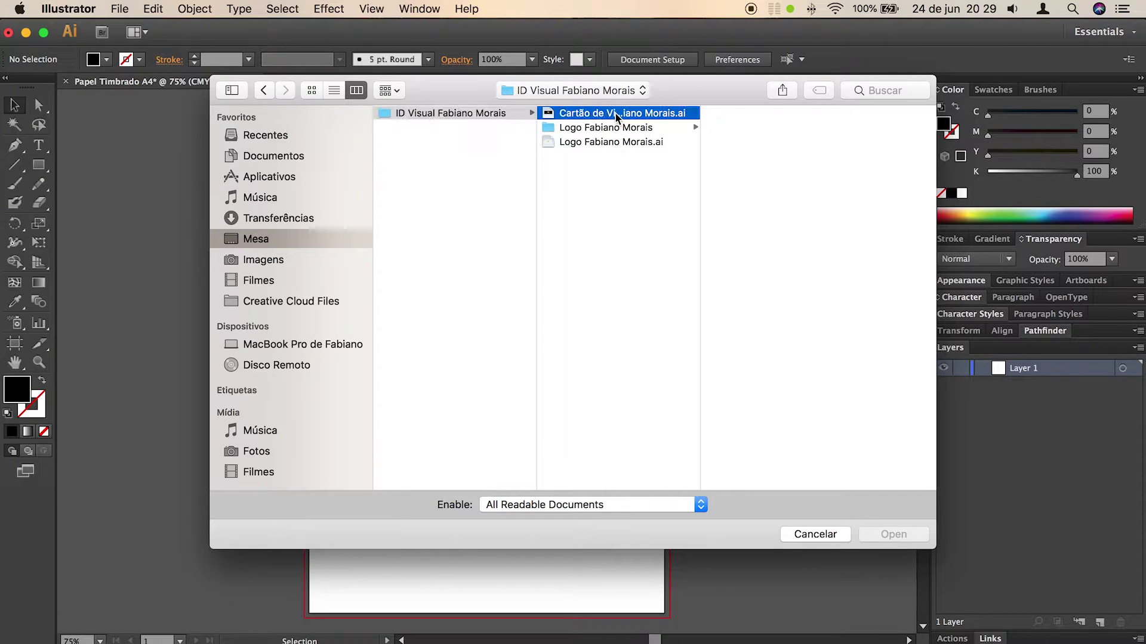
left_click(890, 535)
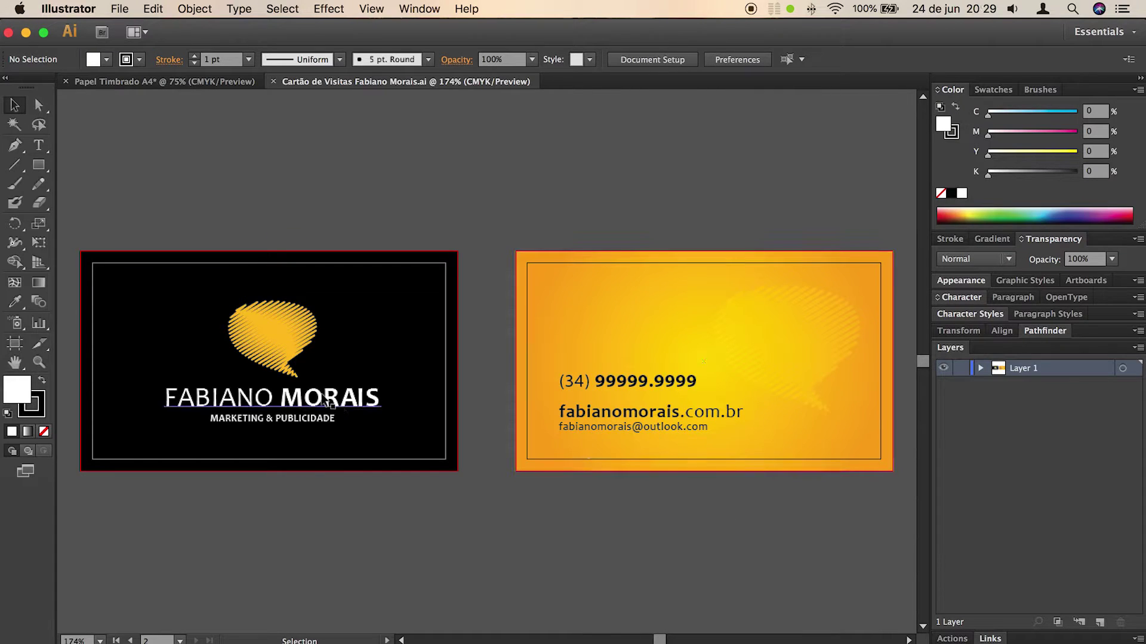
Step: Copy the logo group from the card's black side plus the phone and website/e-mail texts from its orange side
left_click(373, 401)
left_click(643, 412, "shift")
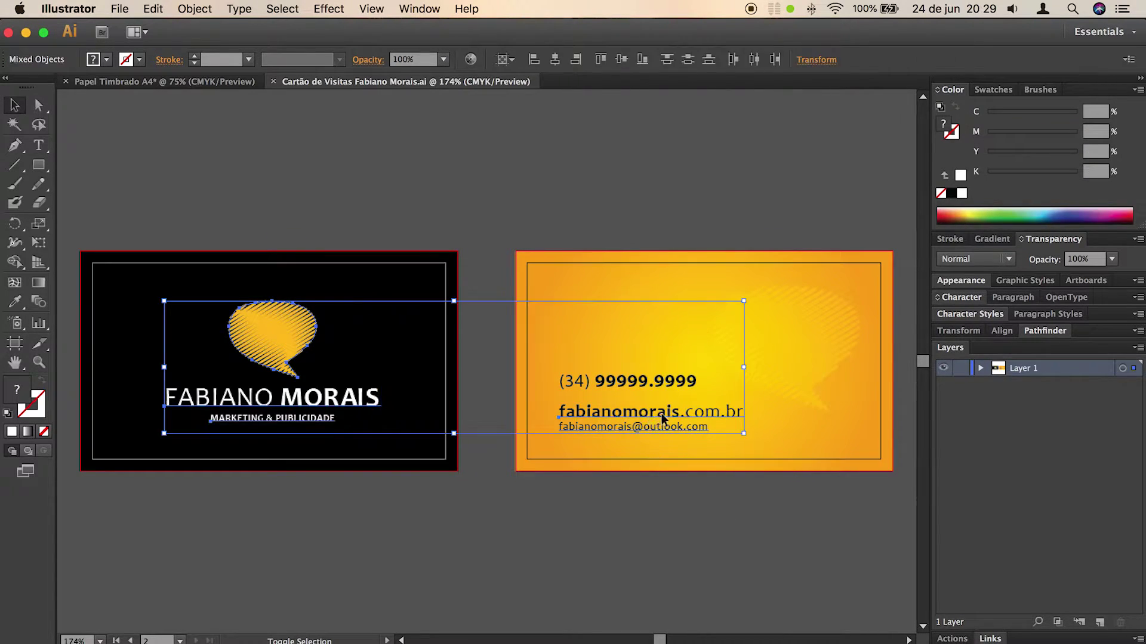
left_click(657, 383, "shift")
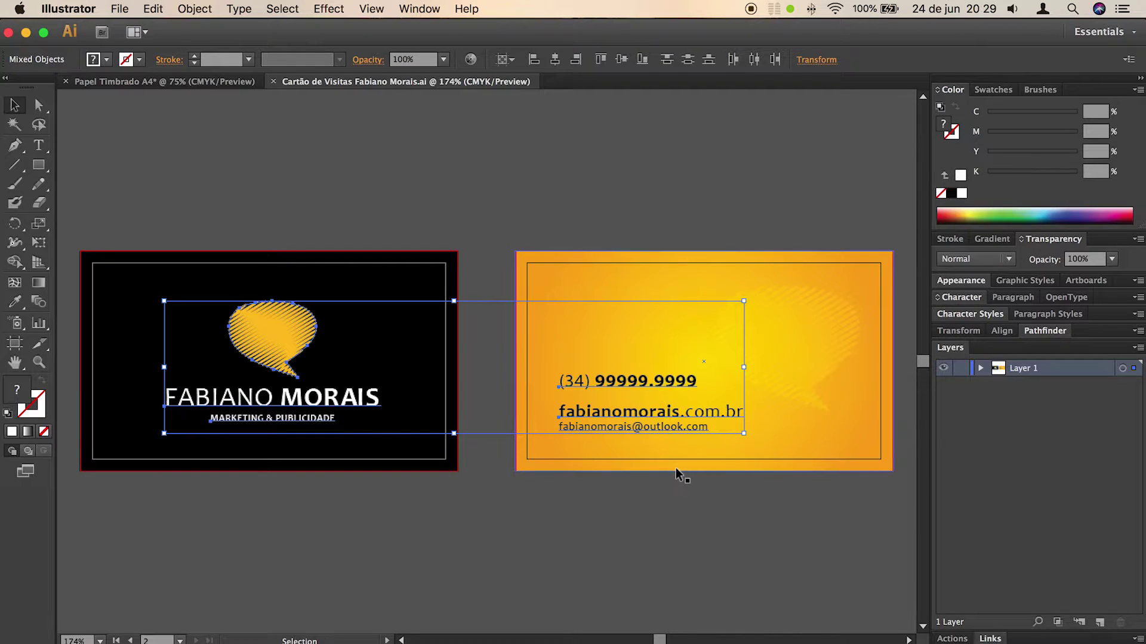
key("super+c")
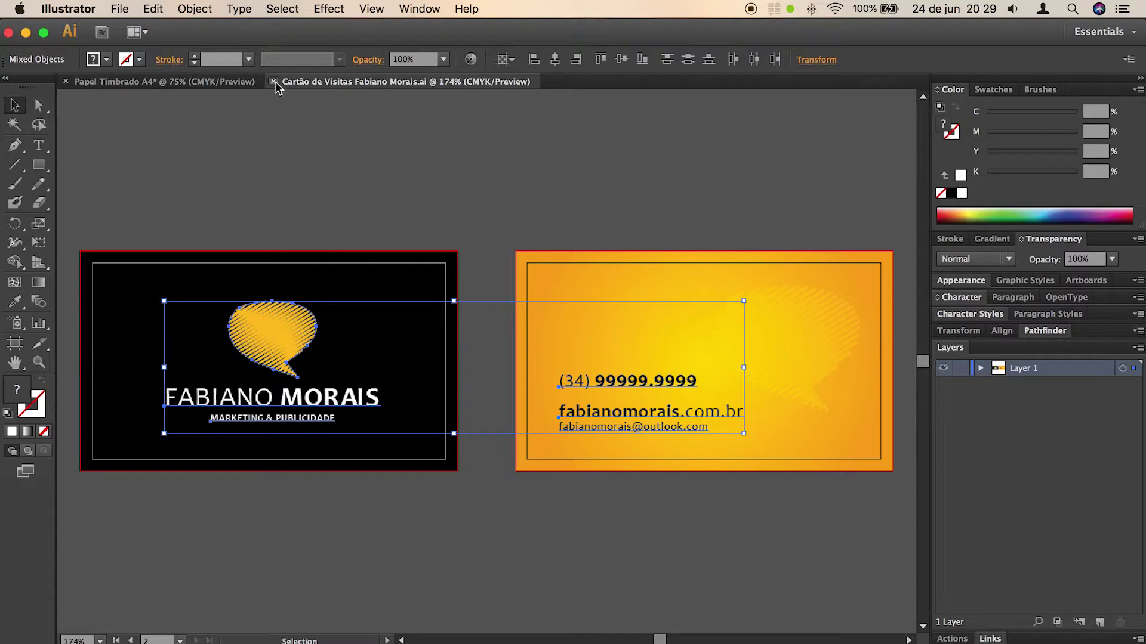
Step: Paste the copied logo and contact texts into the Papel Timbrado A4 document and deselect them
left_click(180, 82)
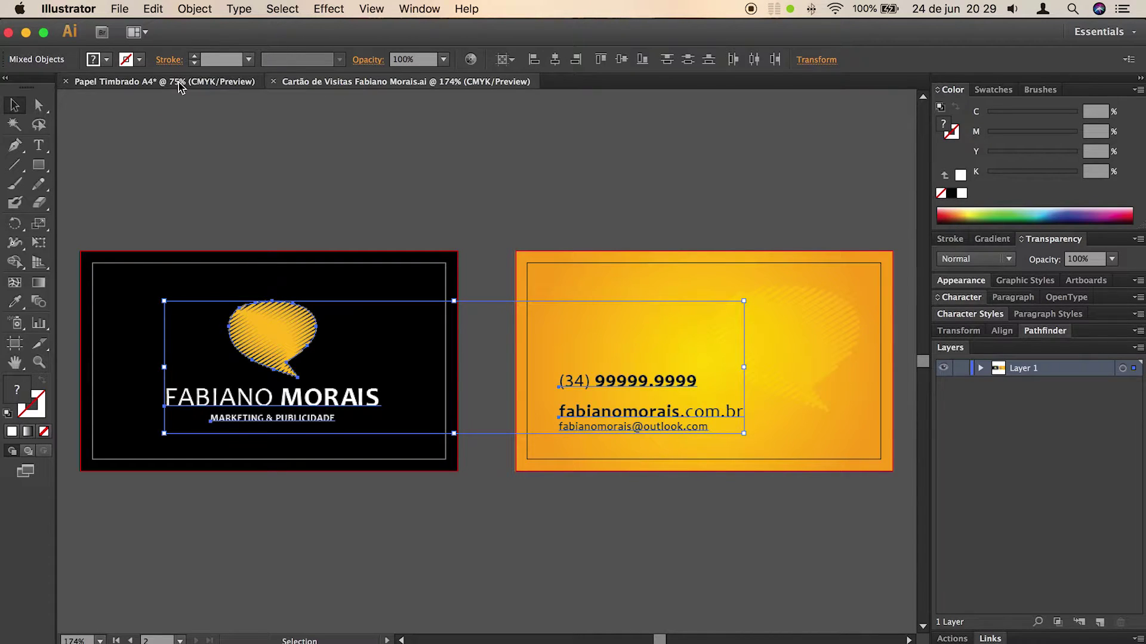
left_click(315, 87)
left_click(214, 84)
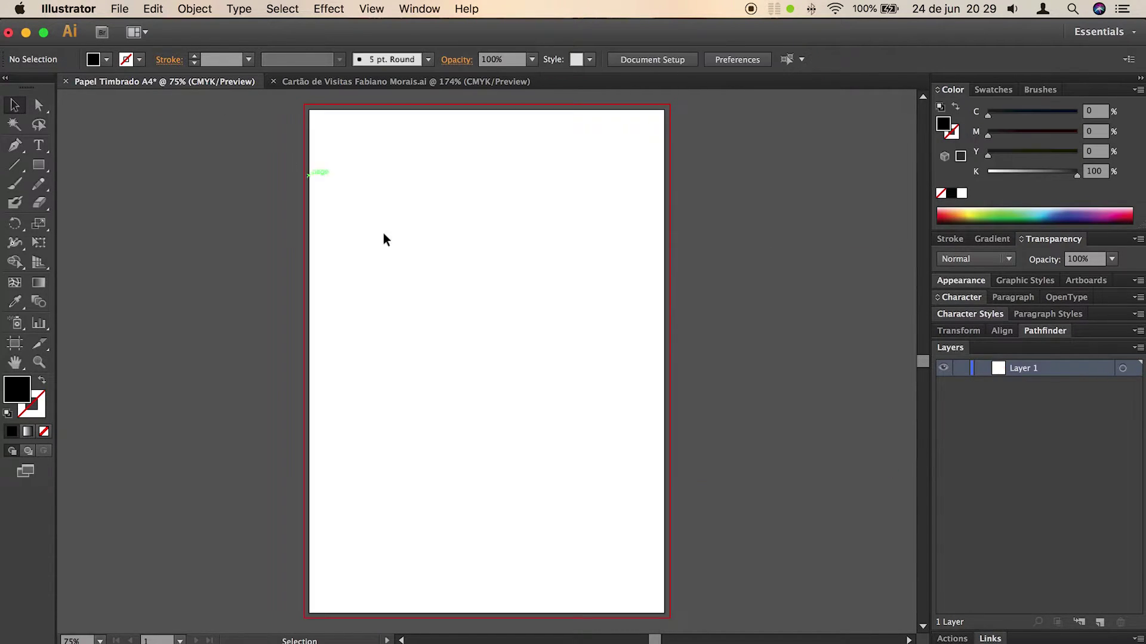
key("super+v")
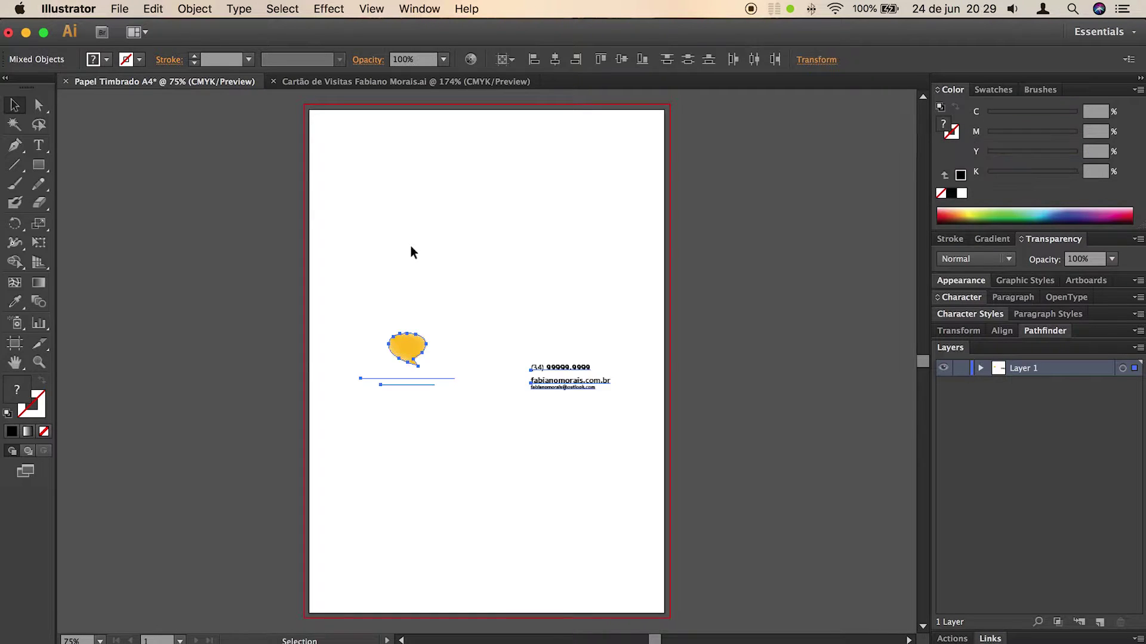
left_click(516, 477)
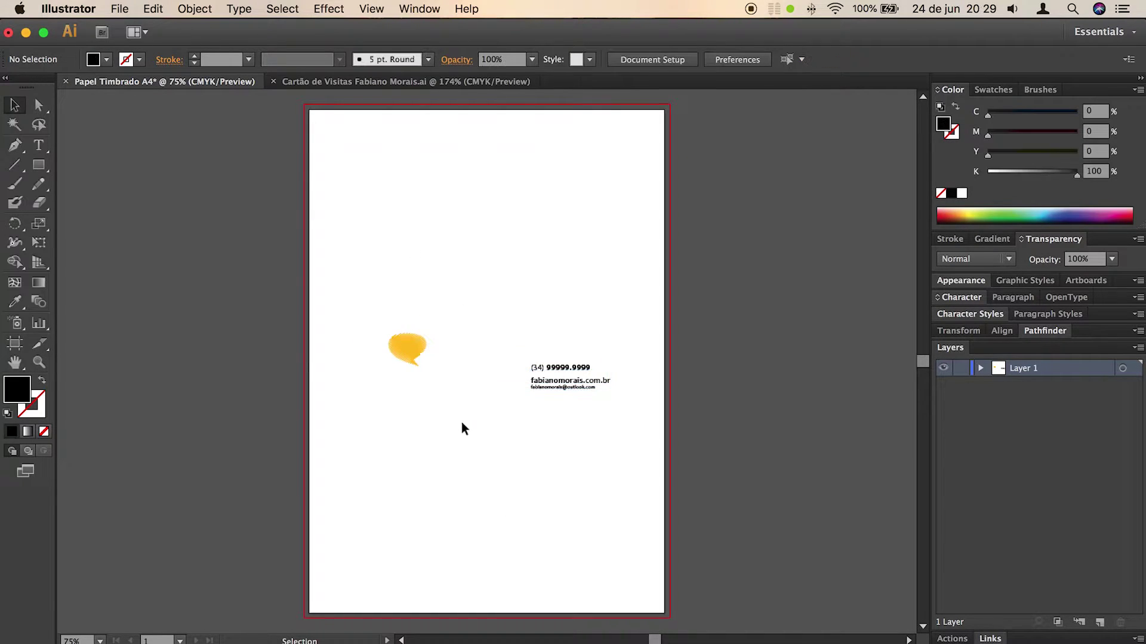
Step: Expand Layer 1 and the logo group, and examine the logo's text lines and speech-bubble paths by selecting them
key("a")
left_click(434, 385)
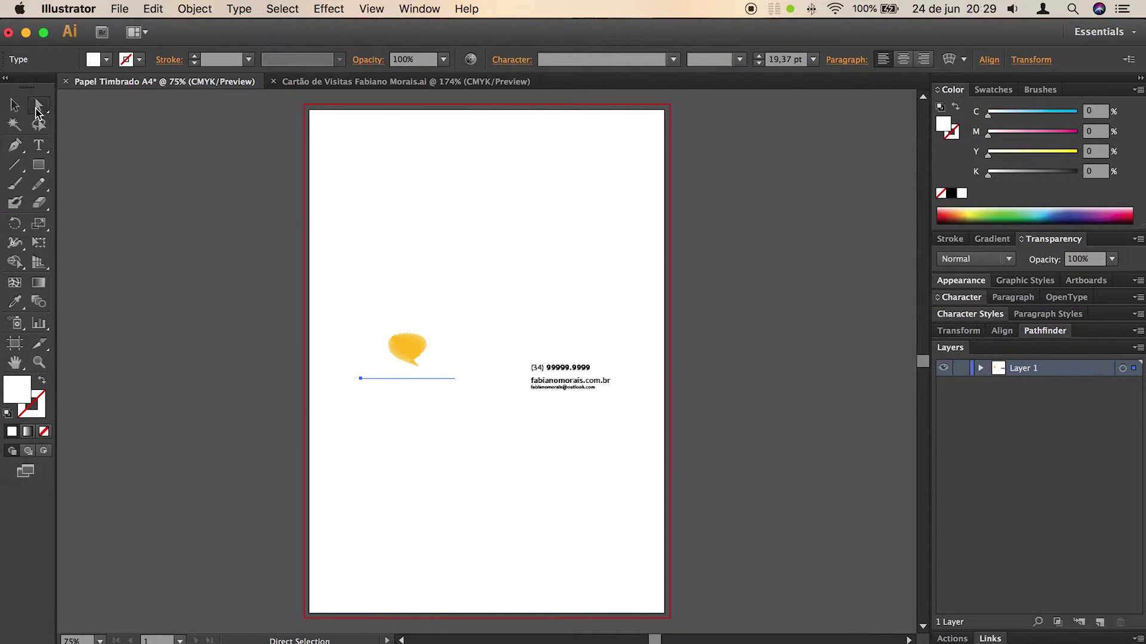
left_click(403, 386)
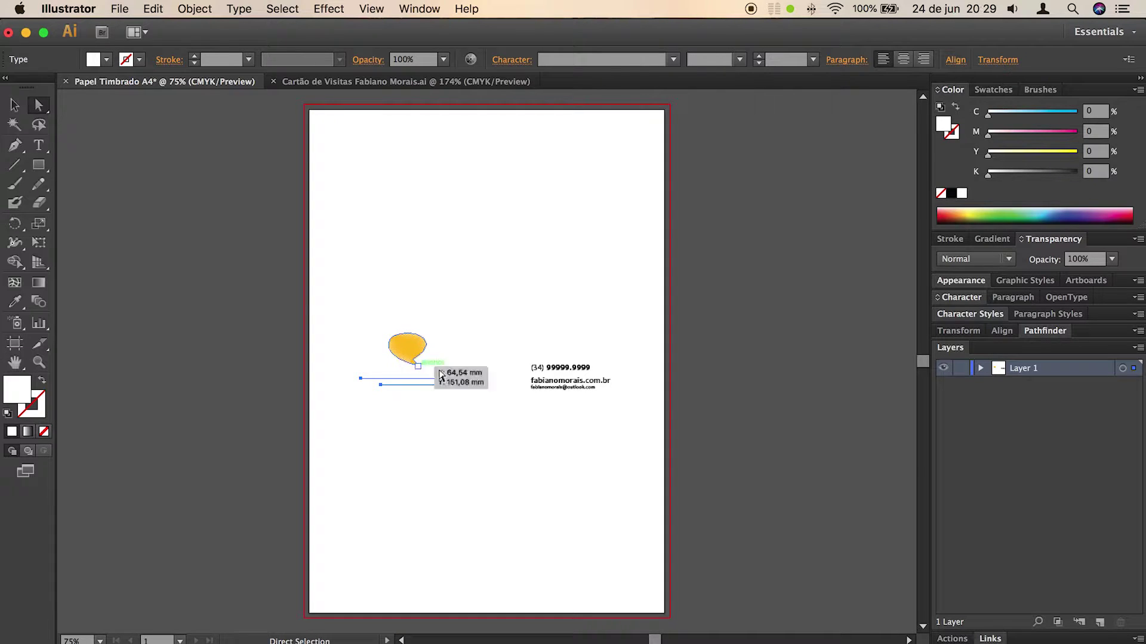
left_click(982, 368)
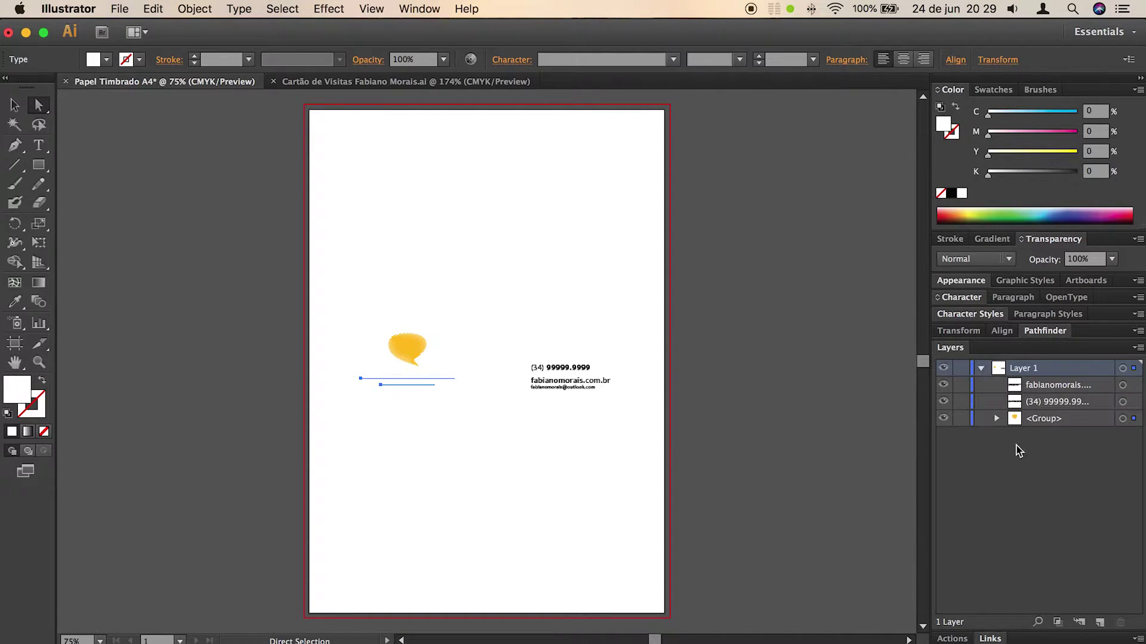
left_click(17, 107)
left_click(418, 356)
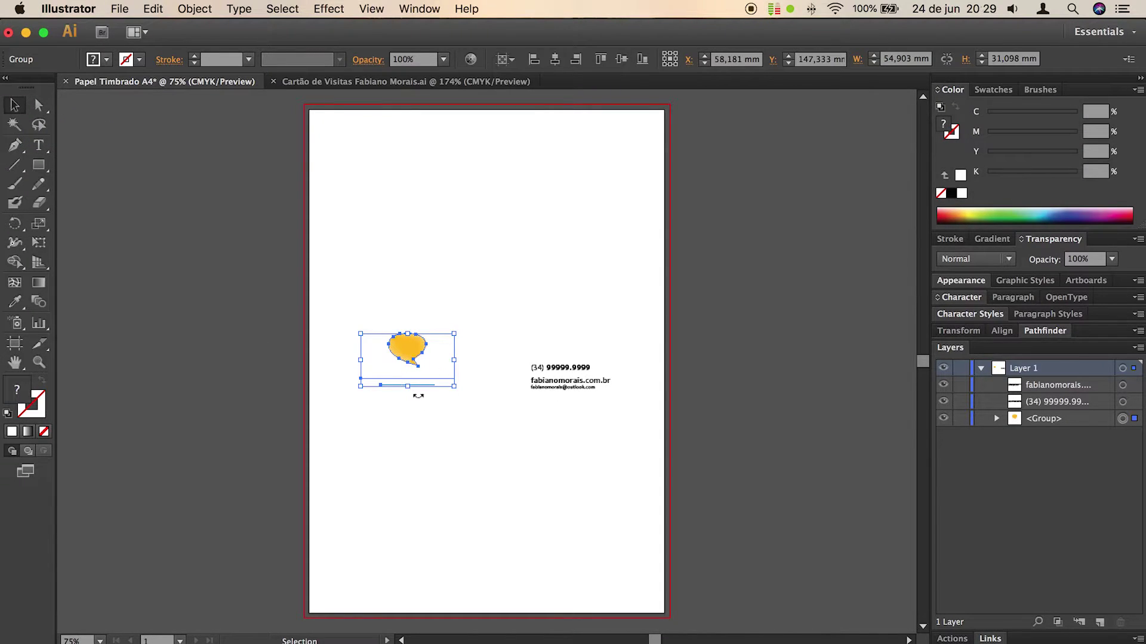
left_click(997, 419)
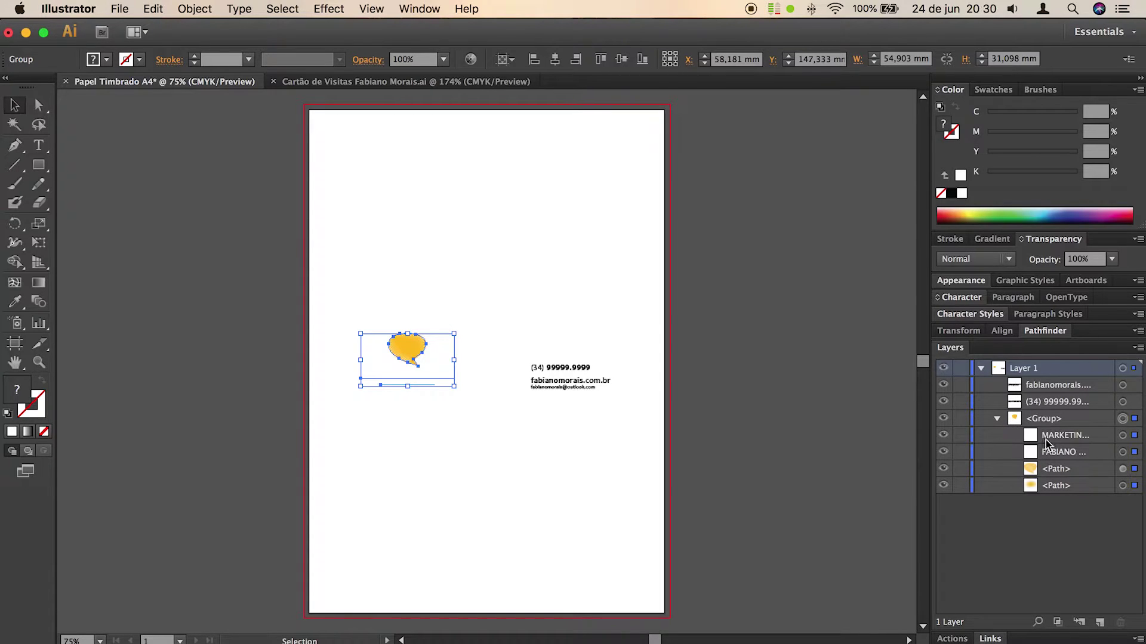
left_click(1122, 486)
left_click(1123, 469)
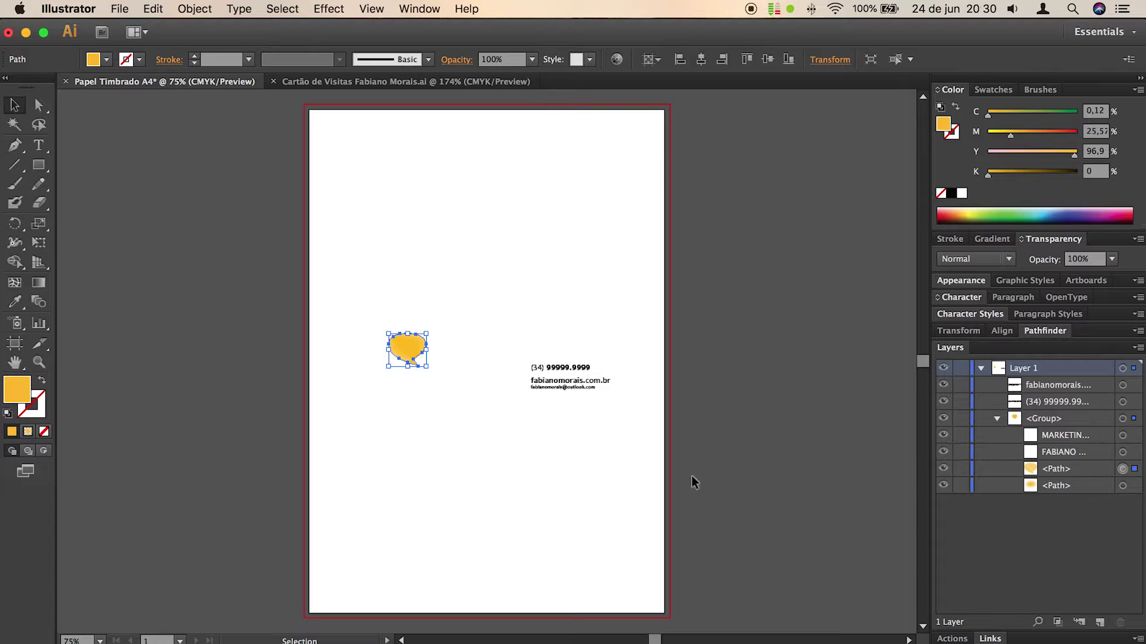
left_click(457, 425)
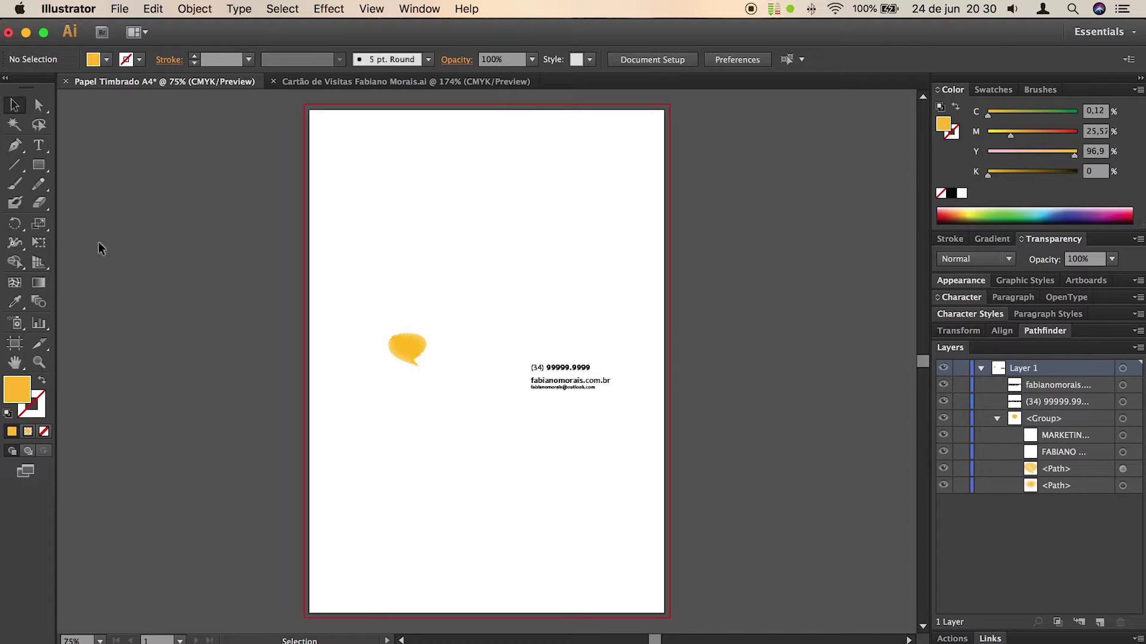
Step: Recolour the logo's two white text lines, the name and the tagline, to black with K 100
left_click(38, 108)
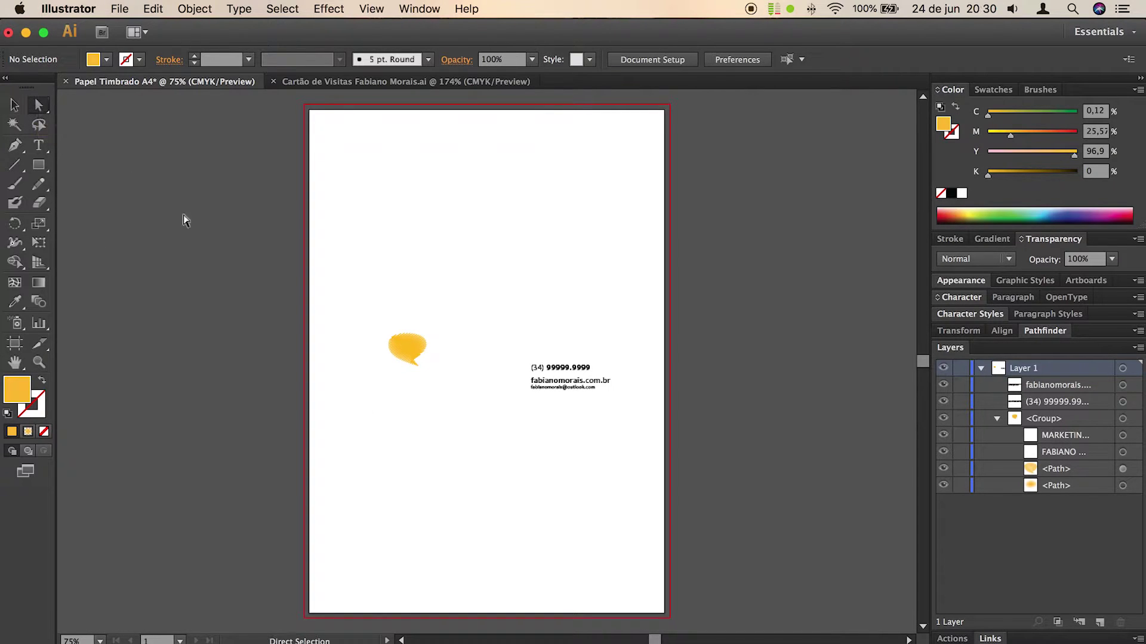
left_click(404, 386)
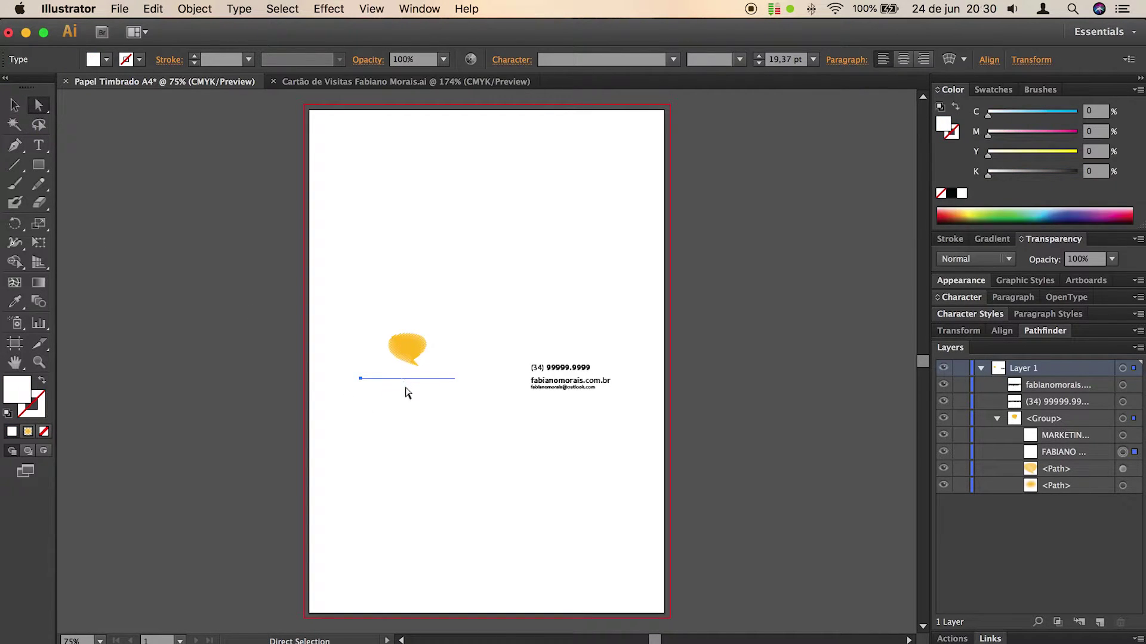
left_click(405, 384)
left_click(398, 377)
left_click(401, 386)
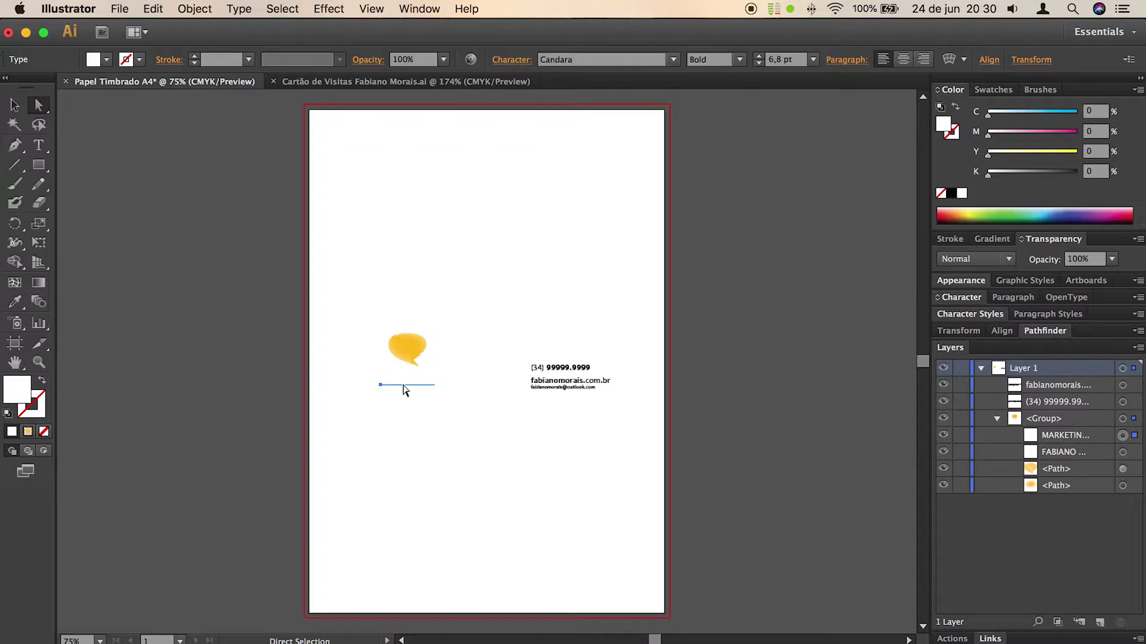
left_click(394, 378, "shift")
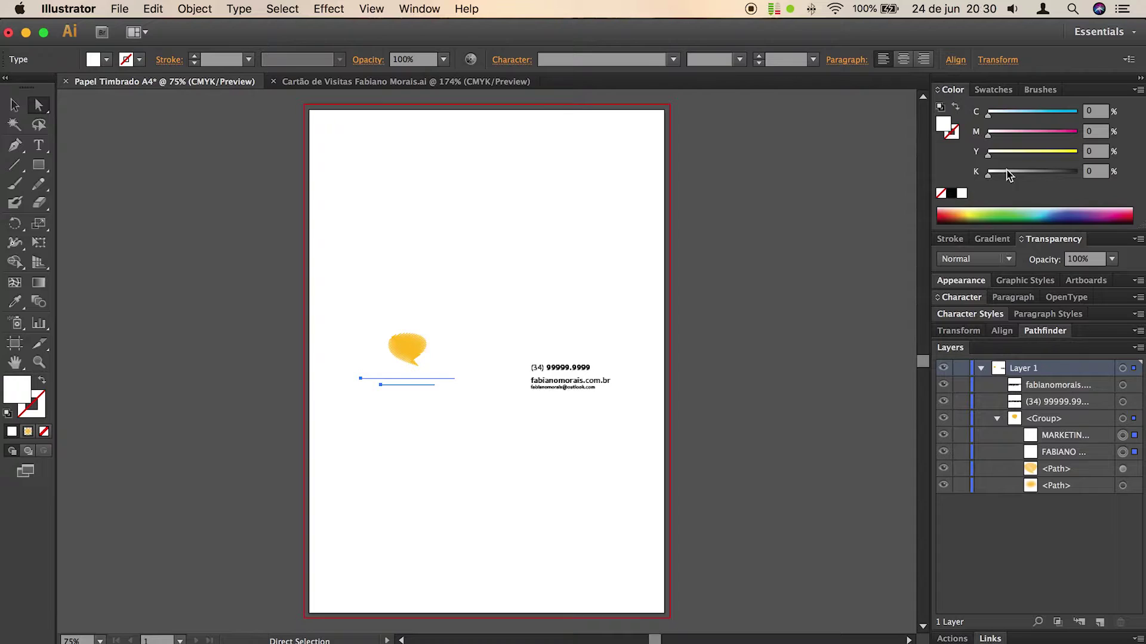
left_click_drag(989, 174, 1092, 182)
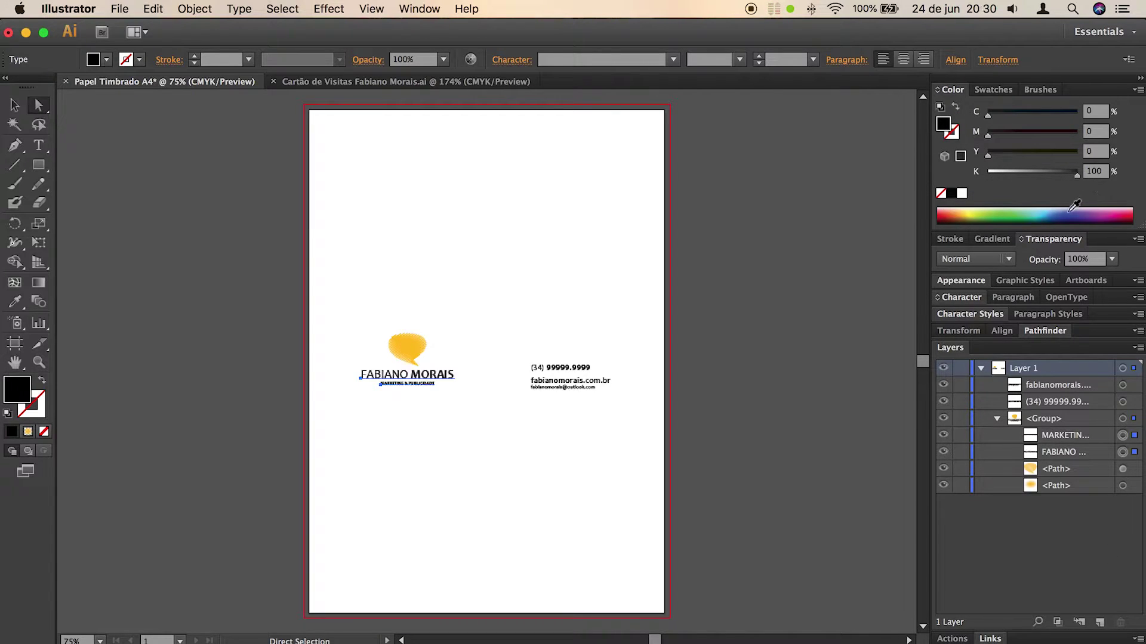
Step: Move the whole logo group to the horizontal centre of the page, just below the upper edge
left_click(16, 108)
left_click(424, 424)
left_click_drag(478, 431, 492, 170)
left_click_drag(493, 163, 491, 155)
Step: Move the phone text and the website/e-mail text together into the page's lower-left corner
left_click(647, 431)
left_click_drag(521, 343, 521, 343)
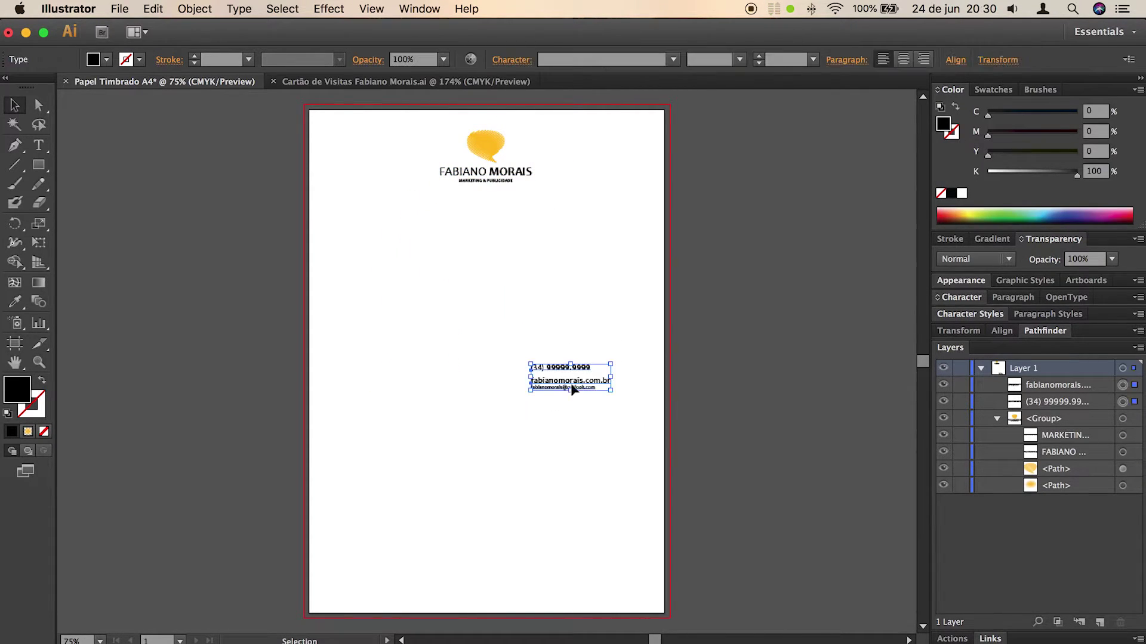
left_click_drag(574, 385, 376, 587)
left_click(482, 555)
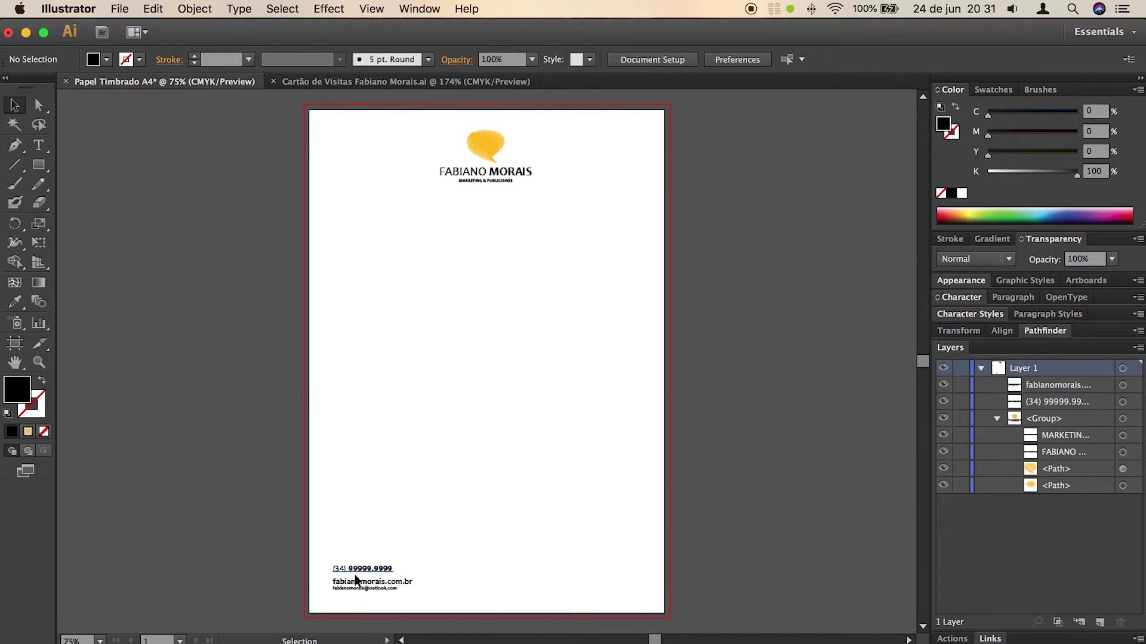
Step: Place the website/e-mail text to the right of the phone text, with both at the same height in the footer
key("z")
left_click_drag(309, 555, 633, 615)
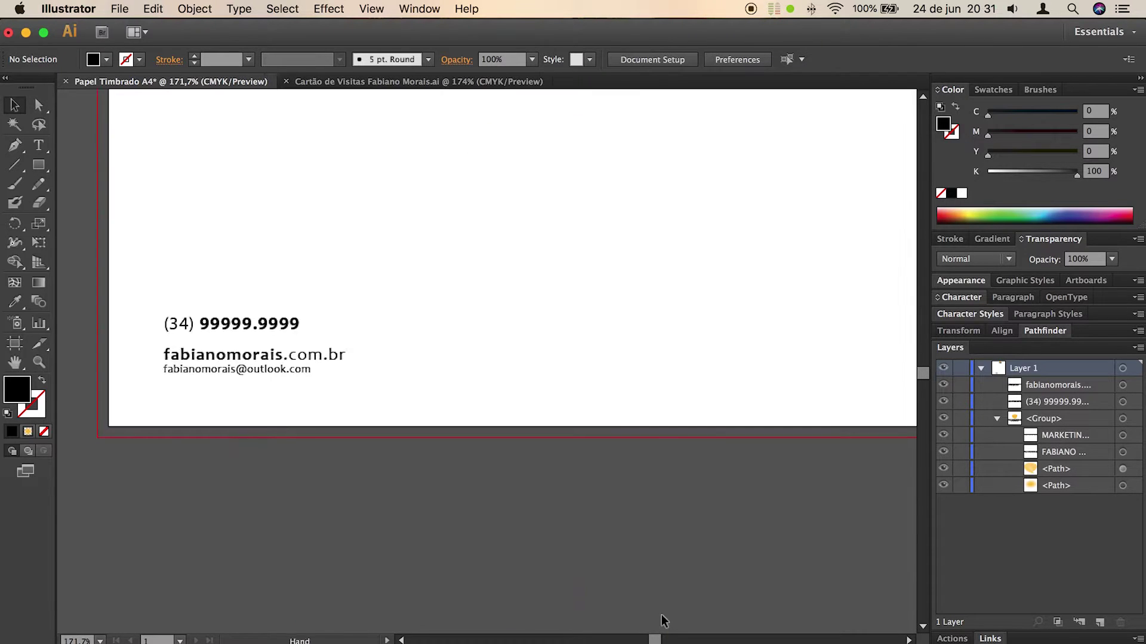
left_click_drag(267, 373, 552, 370)
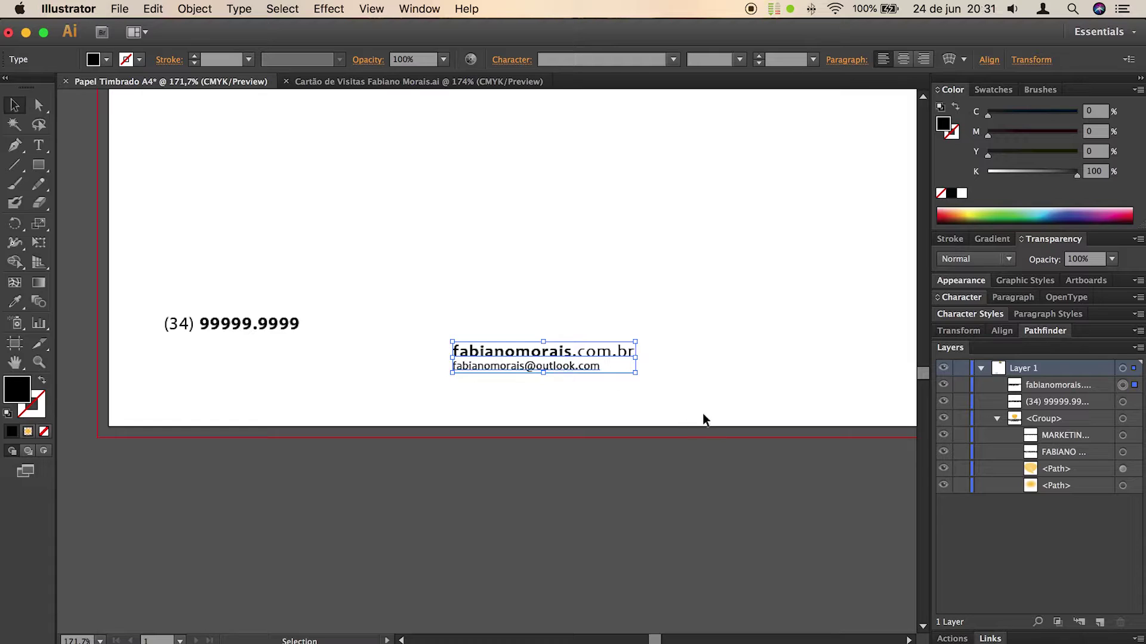
left_click_drag(230, 325, 305, 354)
left_click(397, 406)
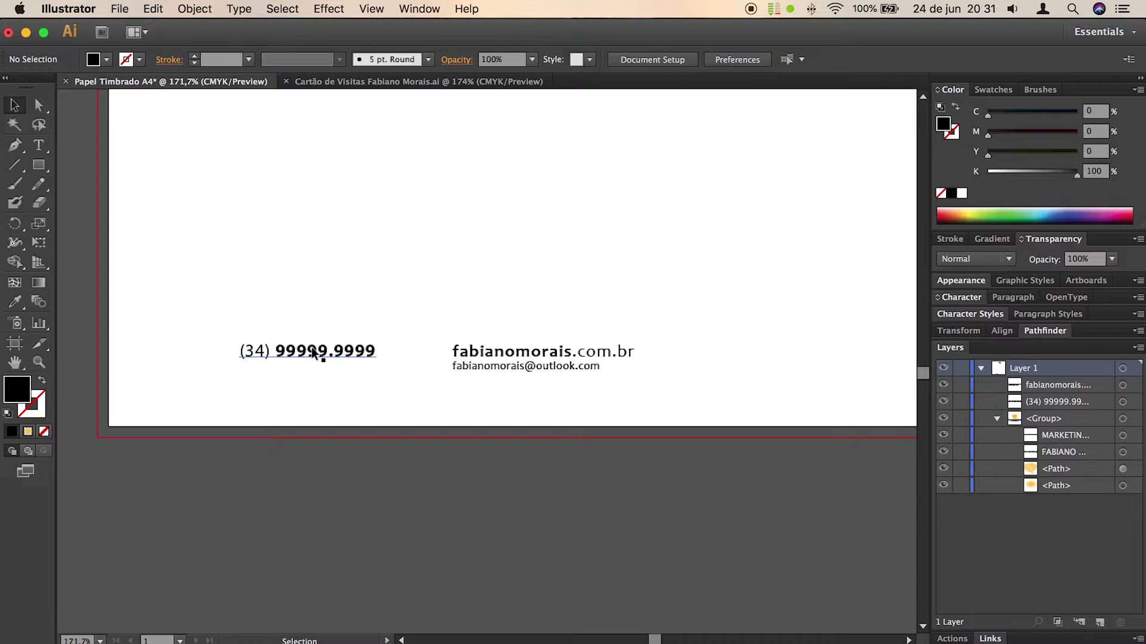
Step: Copy the phone number in front of the website and pull the e-mail up, making one spaced contact line
left_click(38, 147)
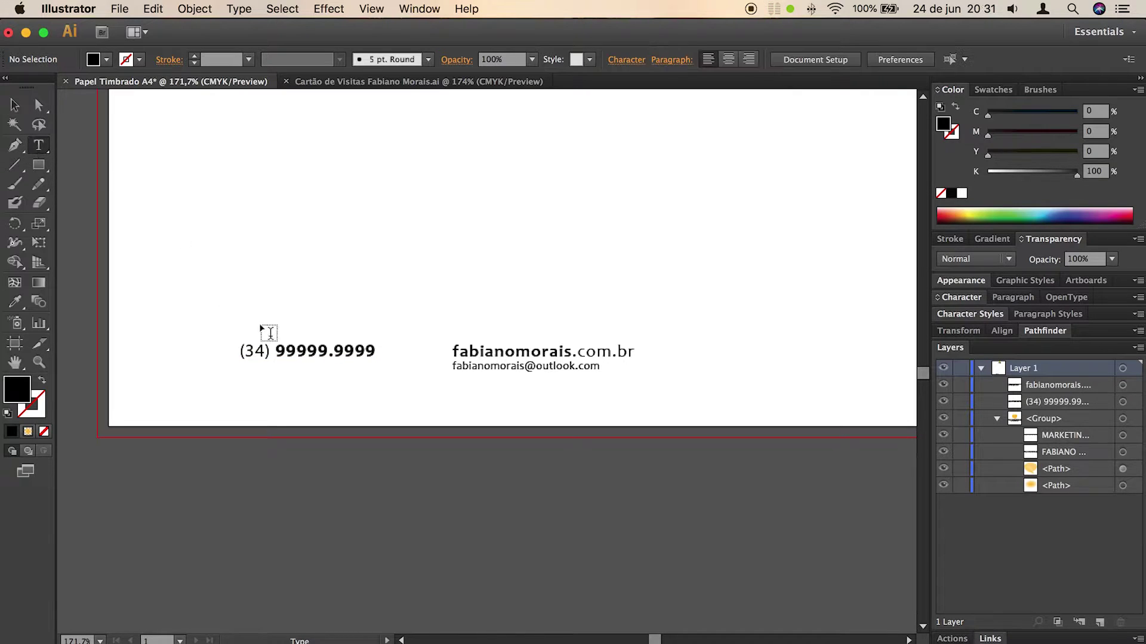
left_click_drag(241, 351, 377, 352)
key("super+c")
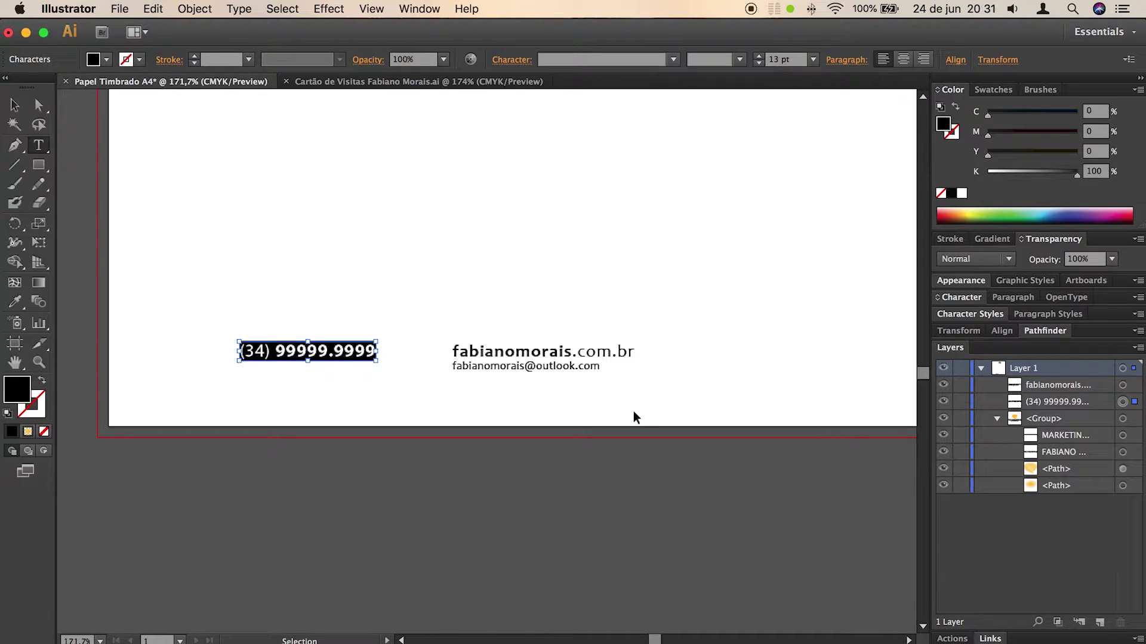
left_click(480, 352)
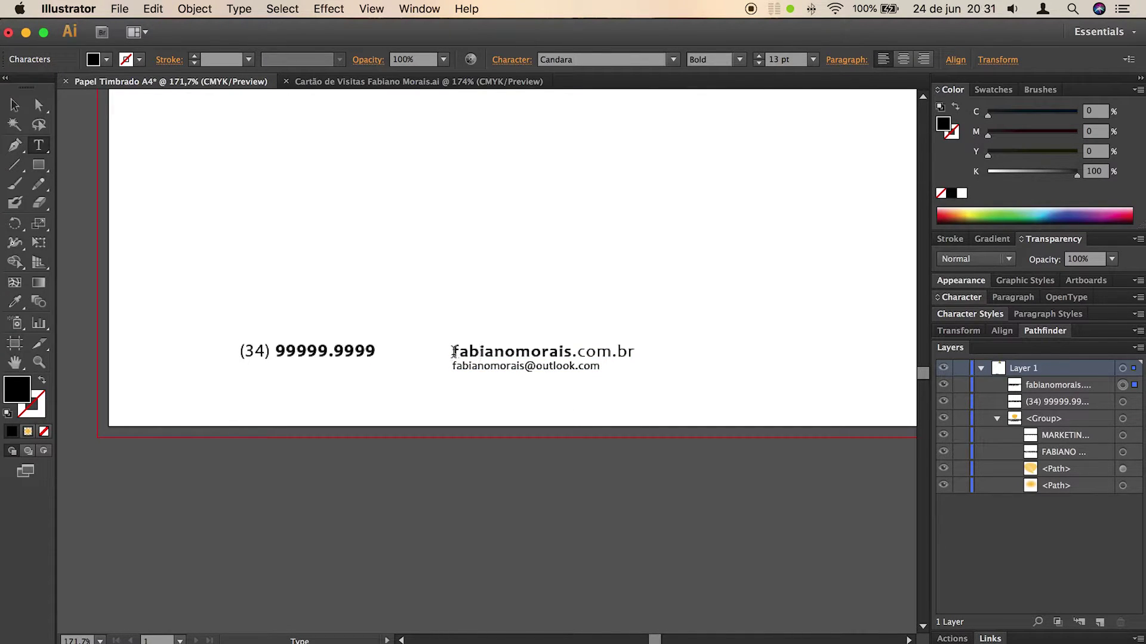
left_click(453, 351)
key("super+v")
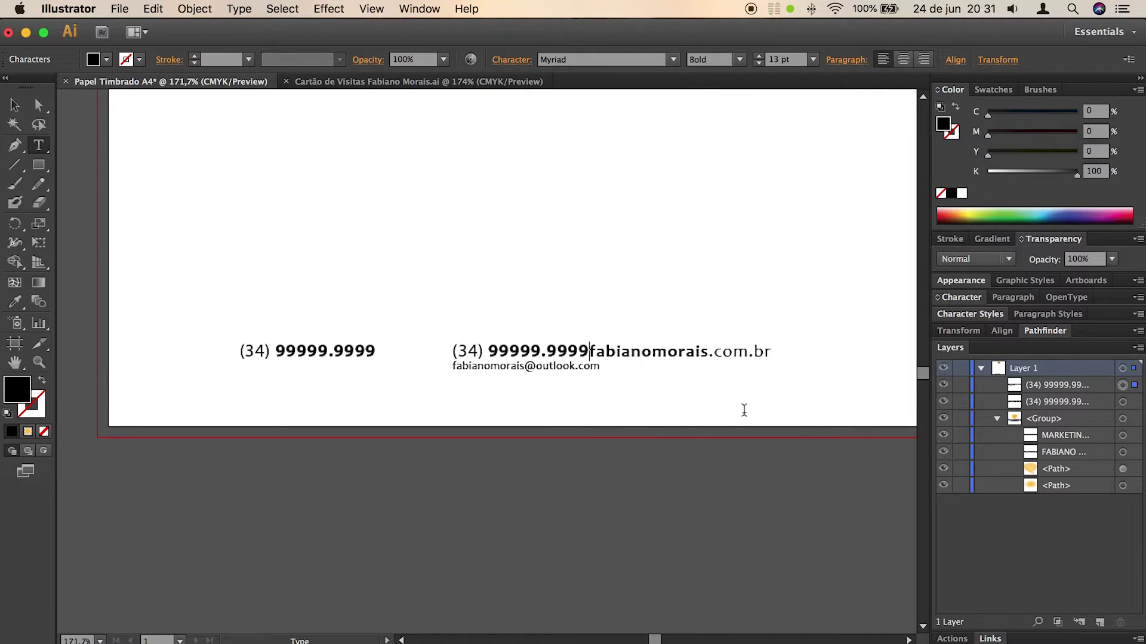
left_click(777, 352)
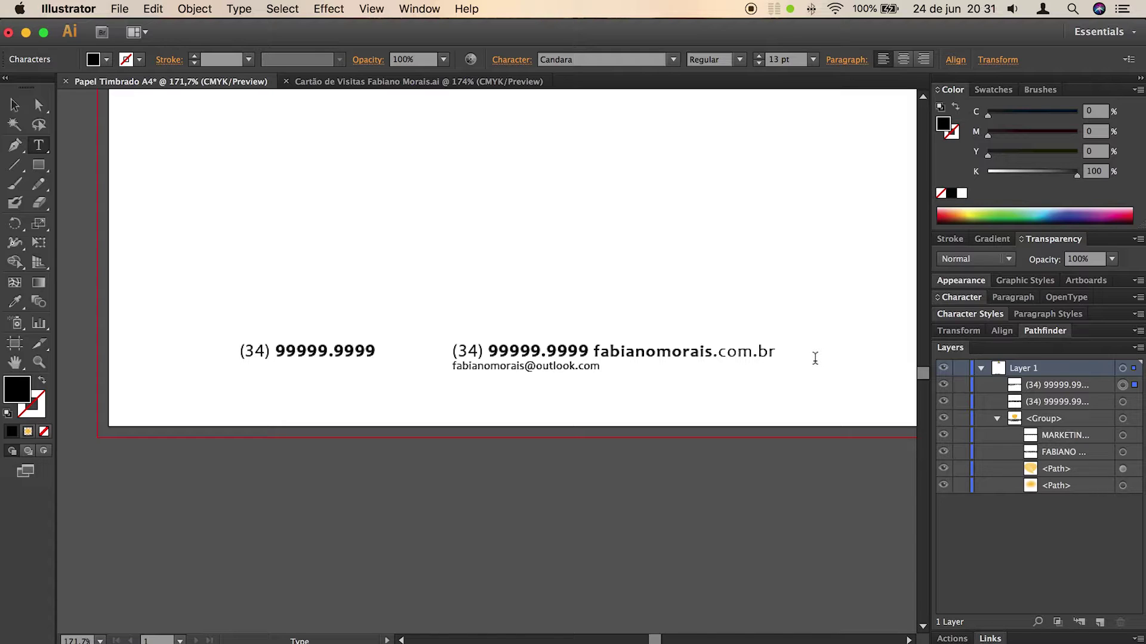
key("Delete")
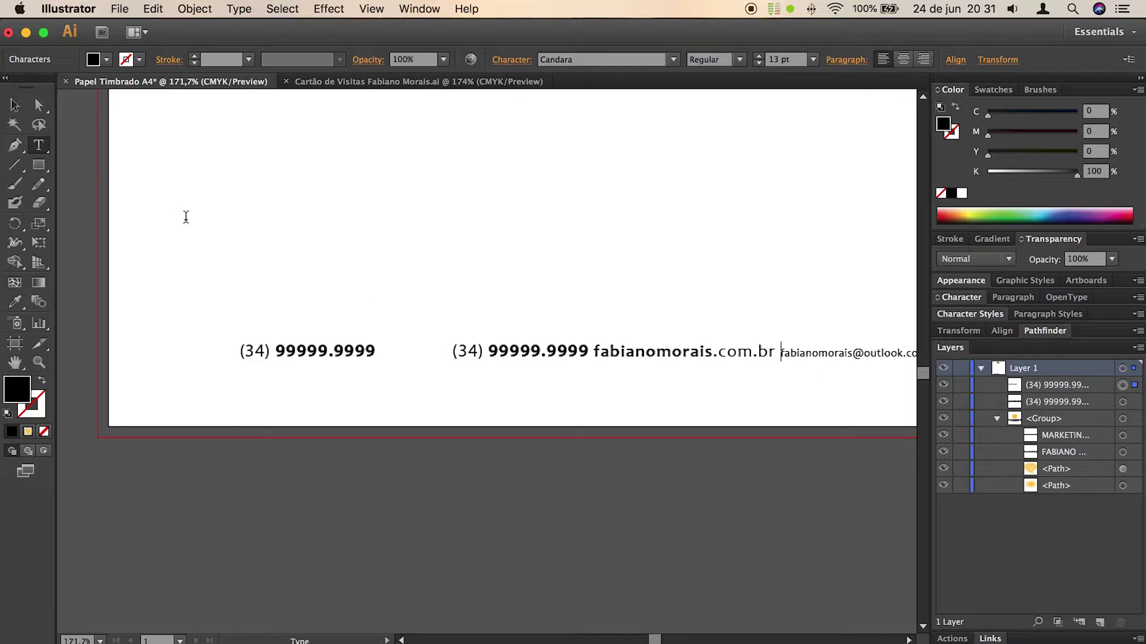
Step: Delete the separate phone text and move the combined contact line to the middle of the page's footer
left_click(15, 106)
left_click(276, 350)
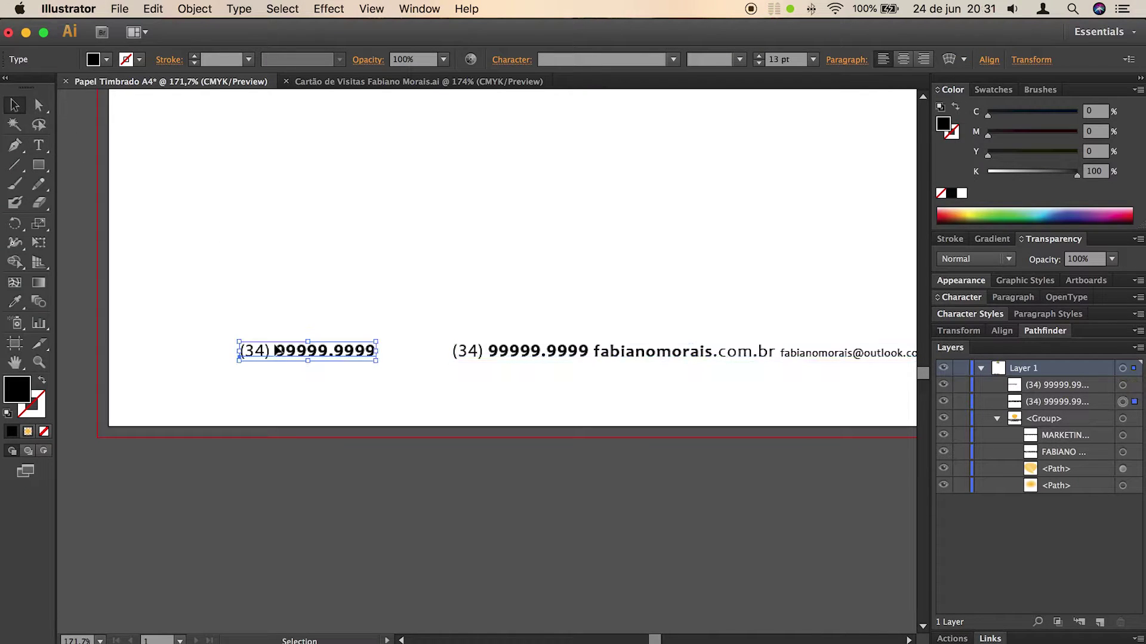
key("Delete")
left_click_drag(494, 349, 309, 364)
left_click(524, 296)
key("a")
key("super+0")
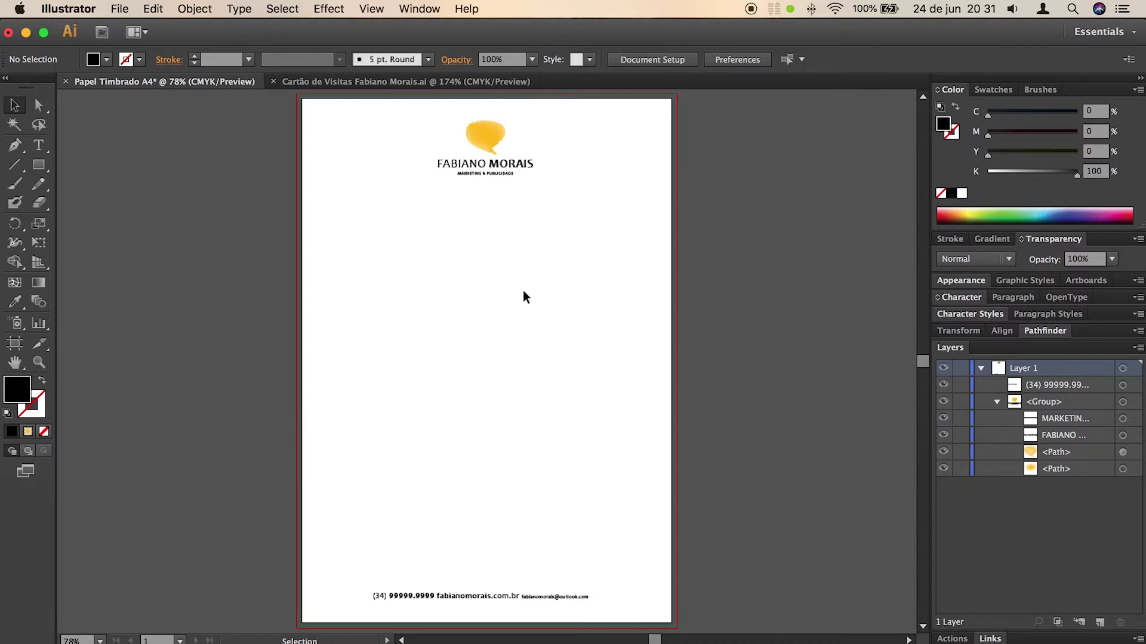
Step: Examine the font, style and size of the phone number, website and e-mail parts of the footer line
key("z")
left_click_drag(431, 622, 694, 553)
key("space")
left_click_drag(521, 394, 520, 410)
left_click(599, 317)
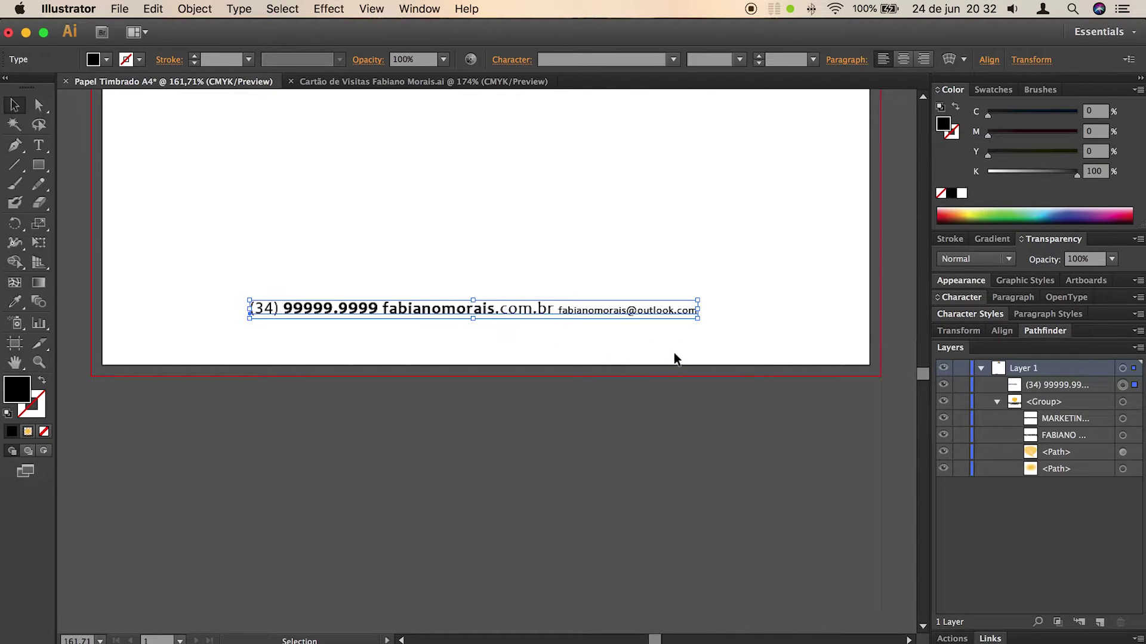
left_click(38, 145)
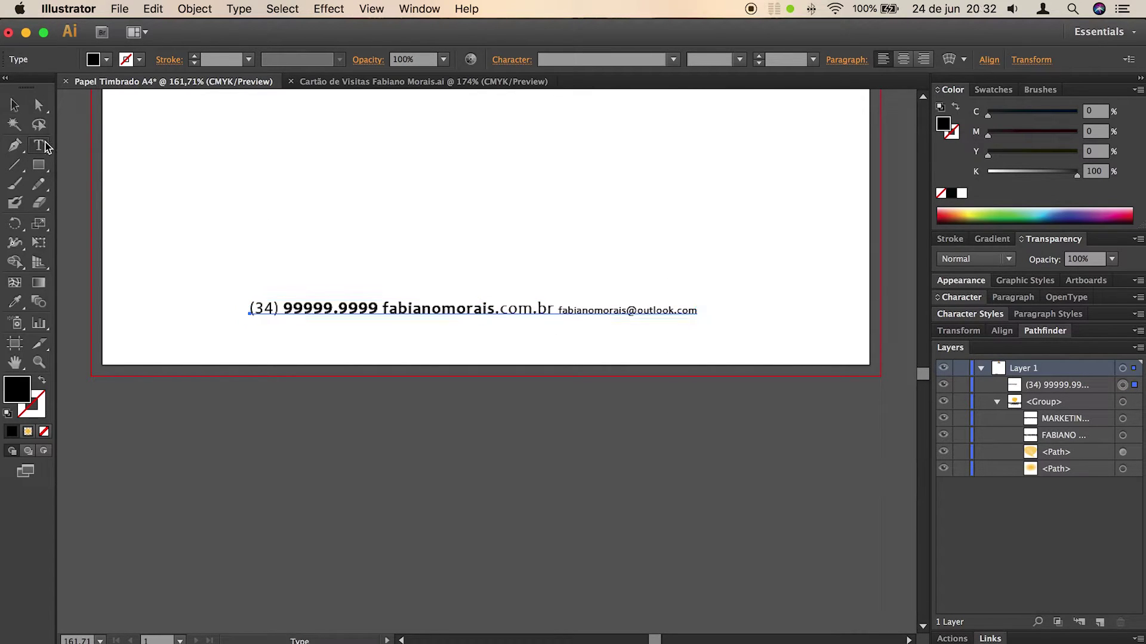
left_click_drag(284, 307, 377, 306)
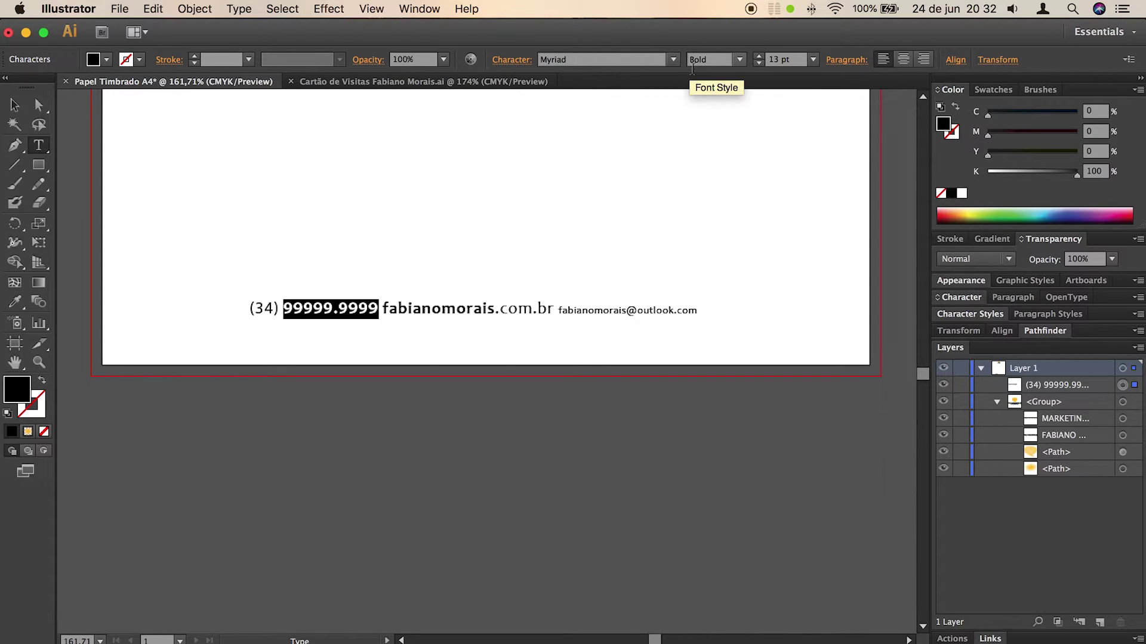
left_click_drag(383, 307, 493, 306)
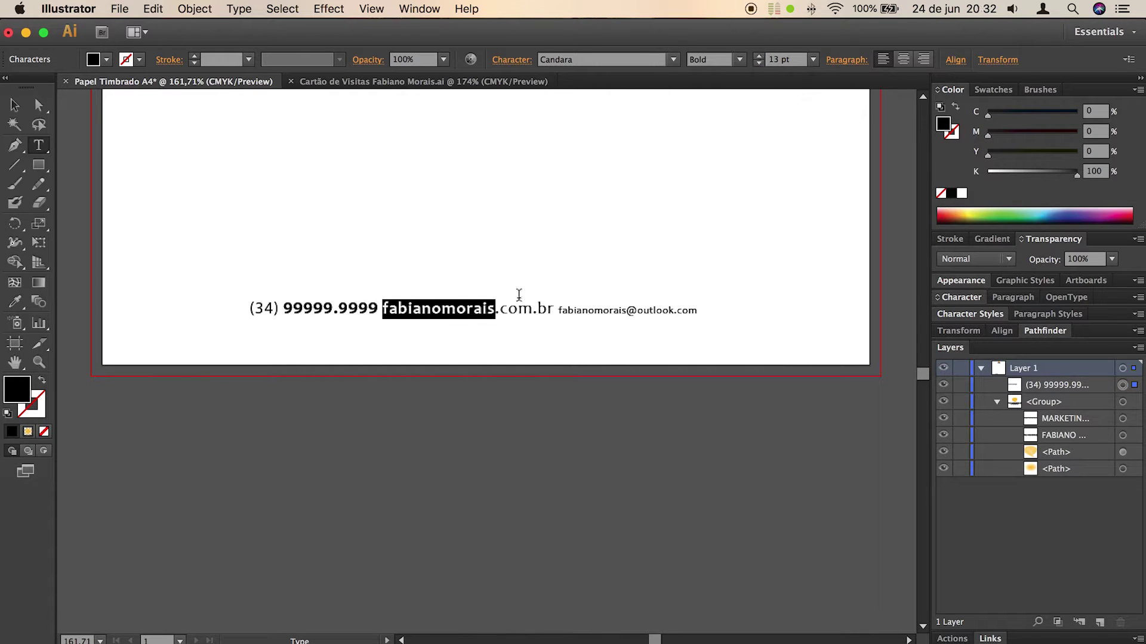
left_click_drag(501, 309, 554, 309)
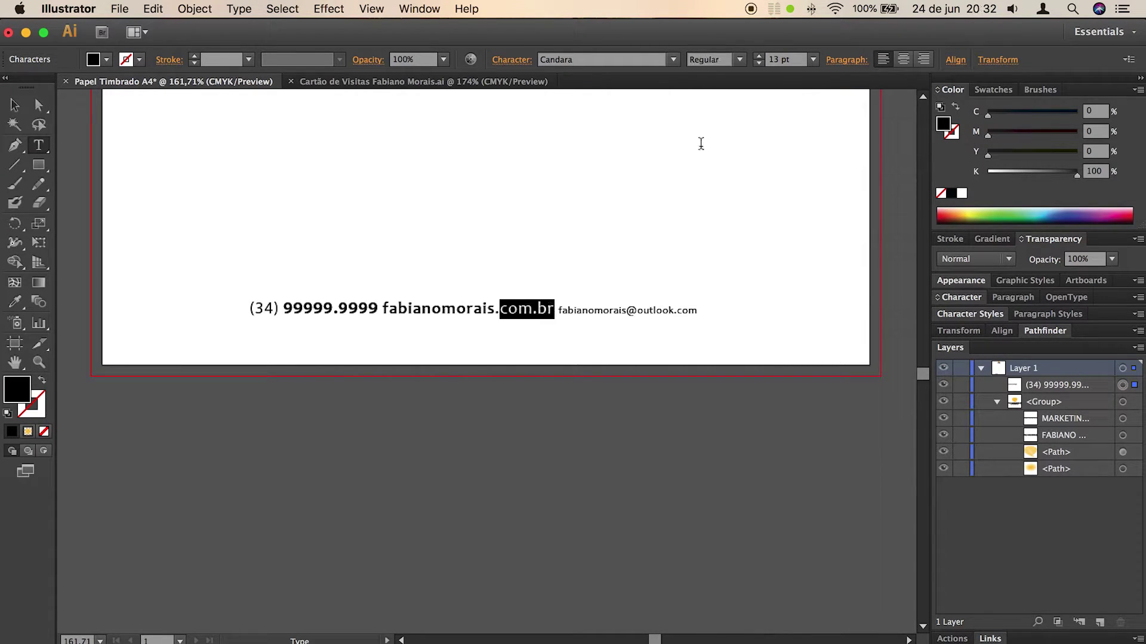
left_click(536, 309)
left_click_drag(554, 309, 382, 309)
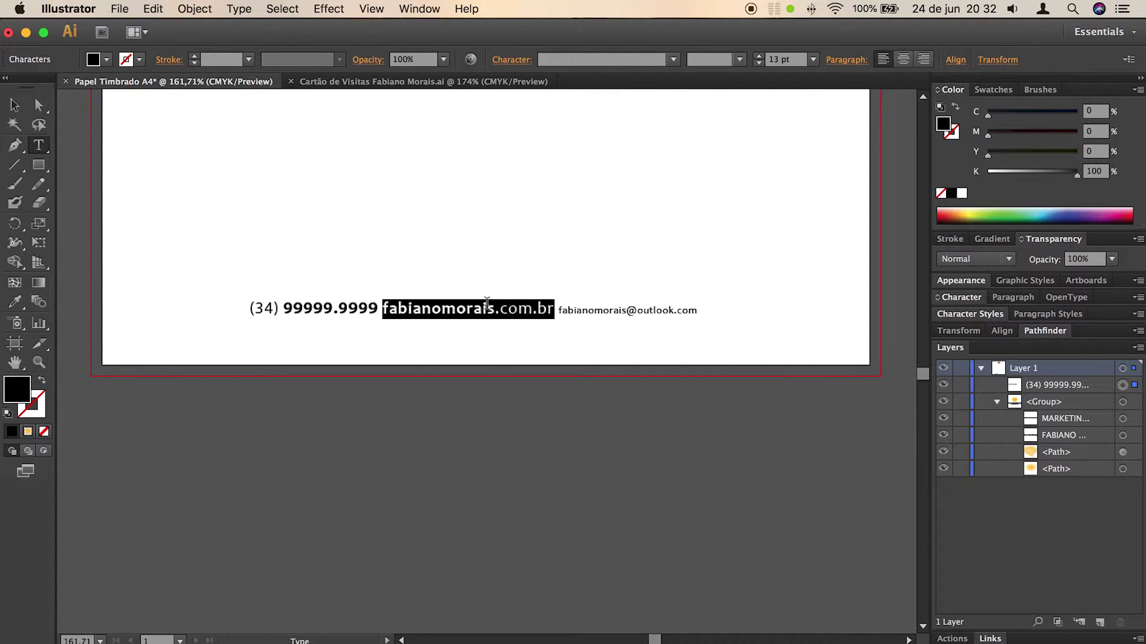
left_click(610, 310)
Step: Set the font size of the entire footer contact line to 12 pt
left_click_drag(706, 309, 110, 289)
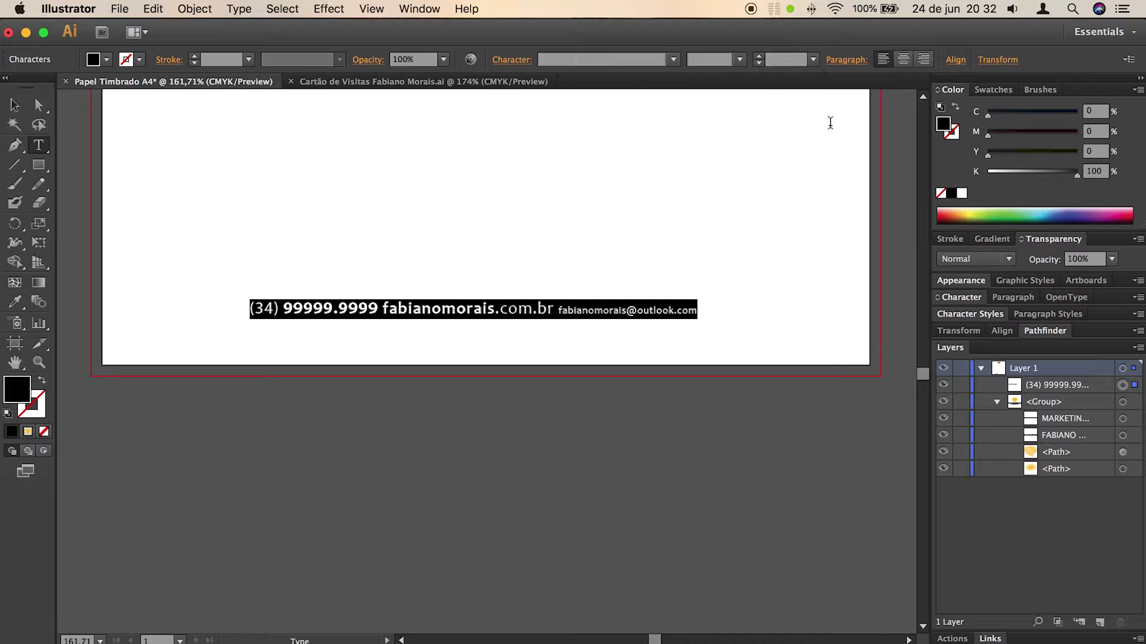
left_click(962, 298)
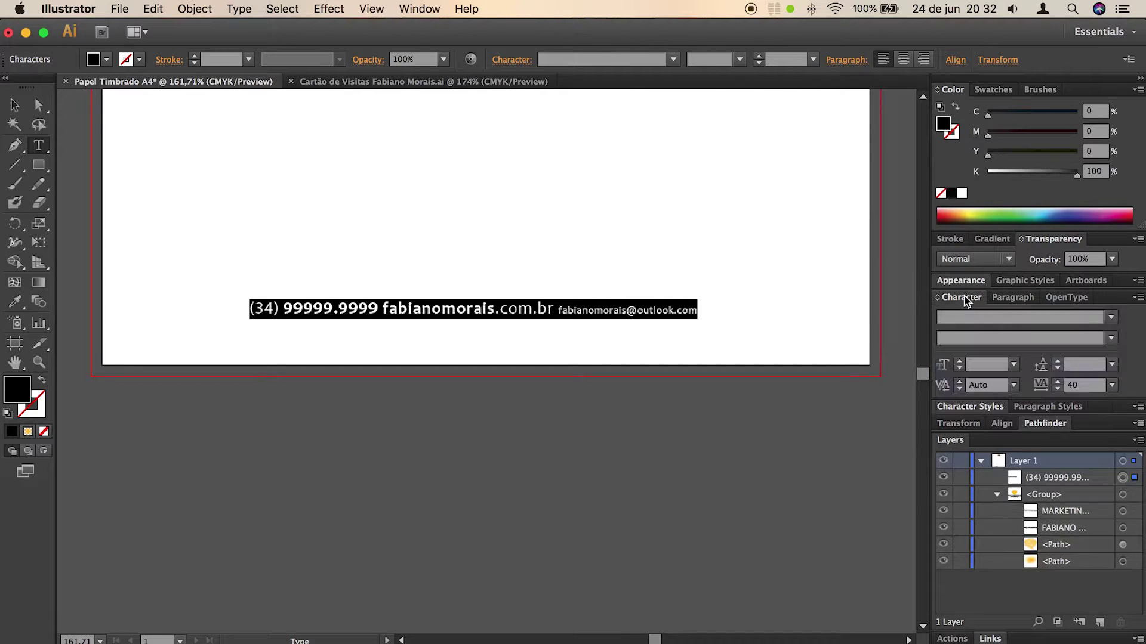
key("Escape")
left_click(1013, 365)
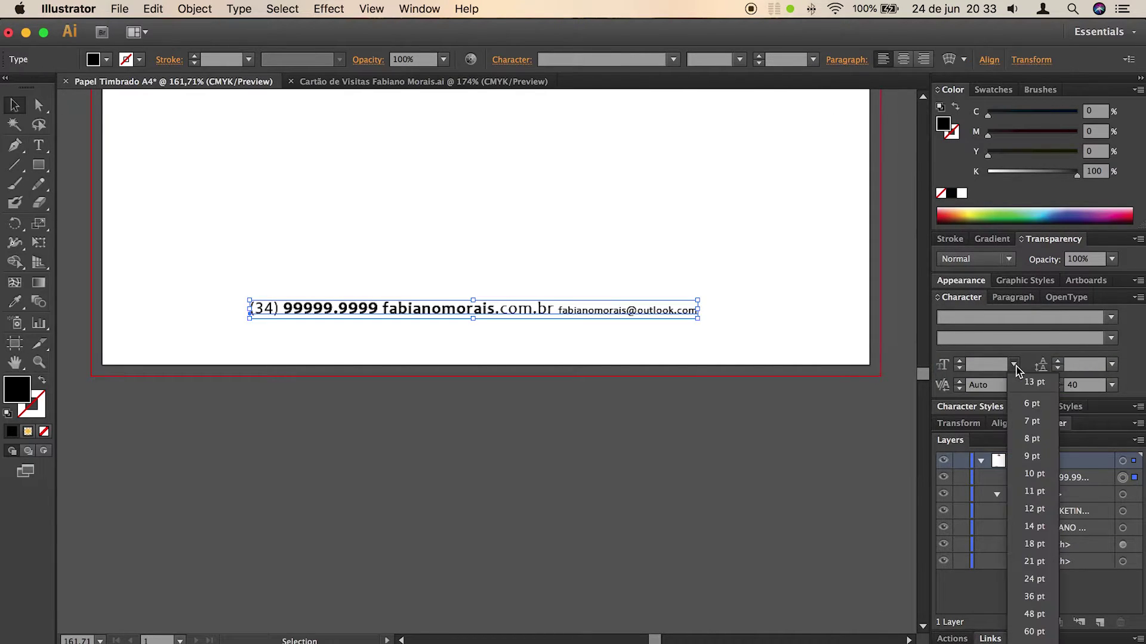
left_click(1036, 509)
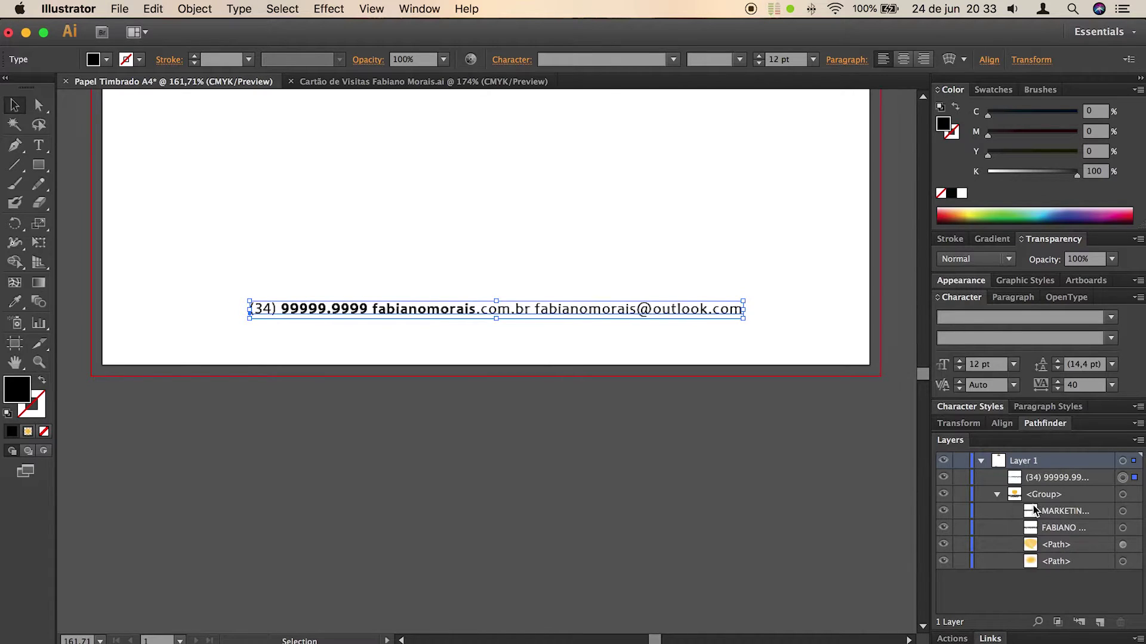
left_click(756, 170)
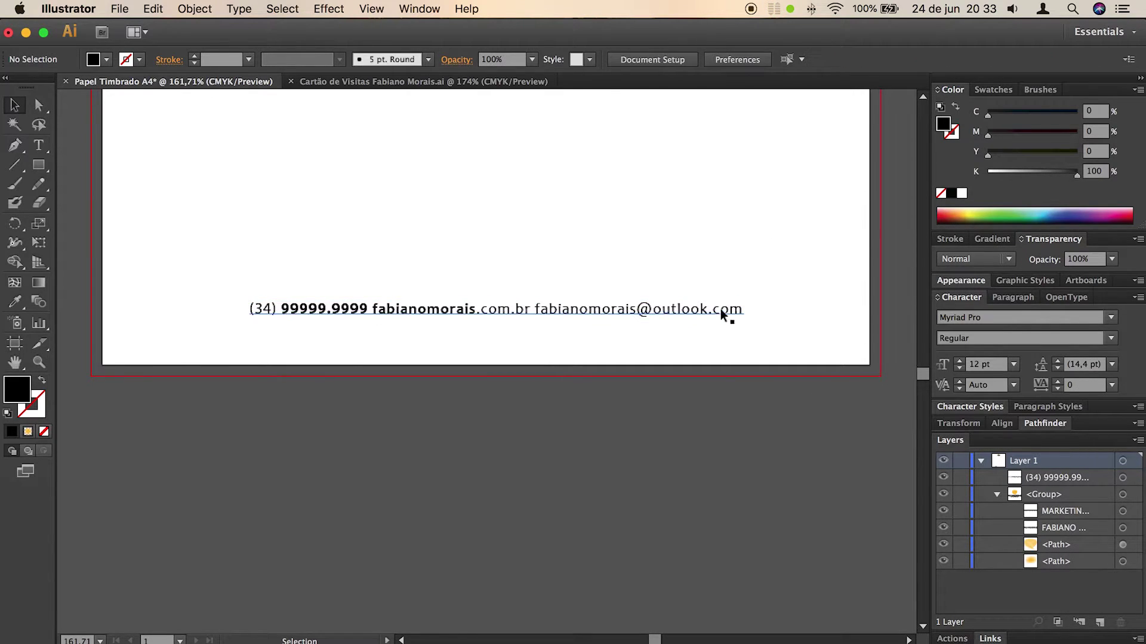
Step: Widen the gaps in the contact line by adding spaces before the website and before the e-mail address
left_click(672, 311)
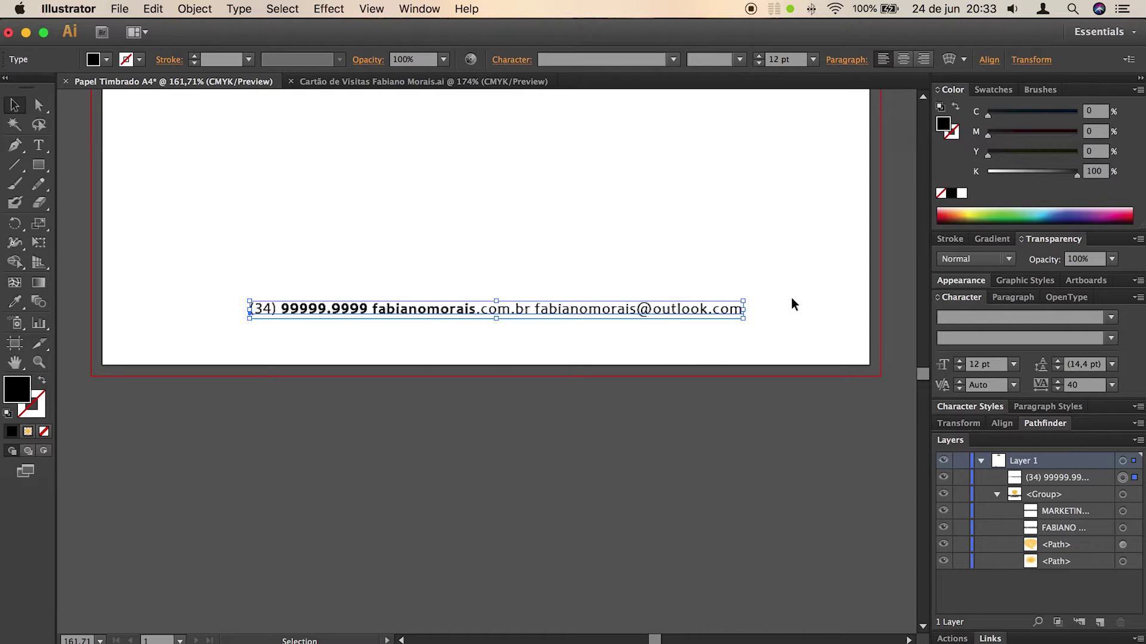
scroll(438, 317, "right", 3)
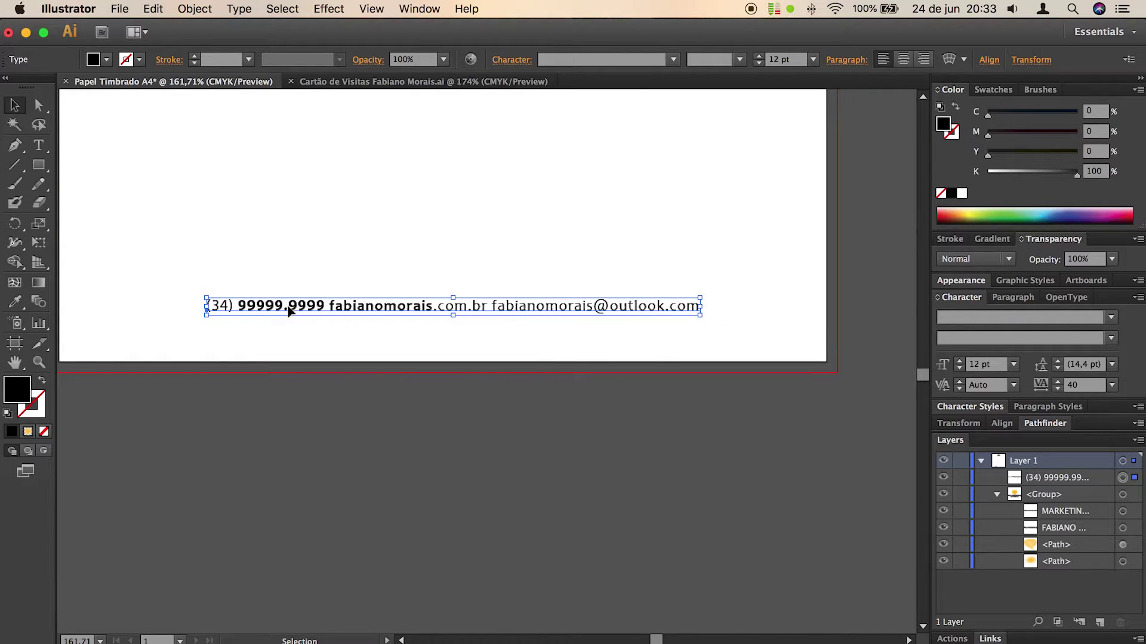
scroll(394, 316, "left", 3)
scroll(394, 316, "up", 1)
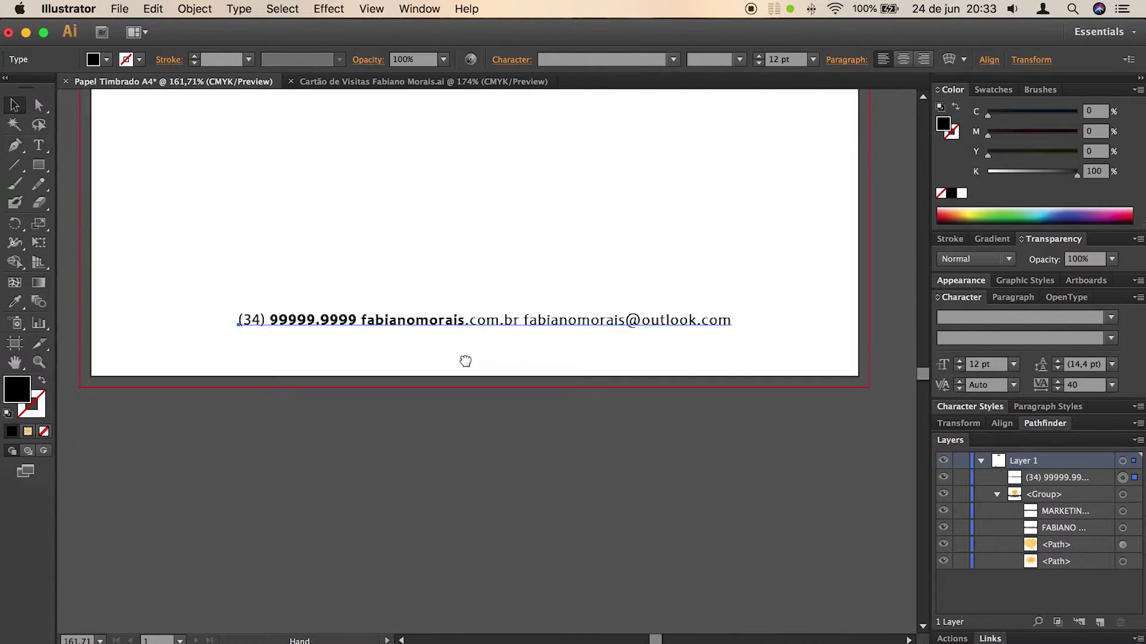
left_click(39, 146)
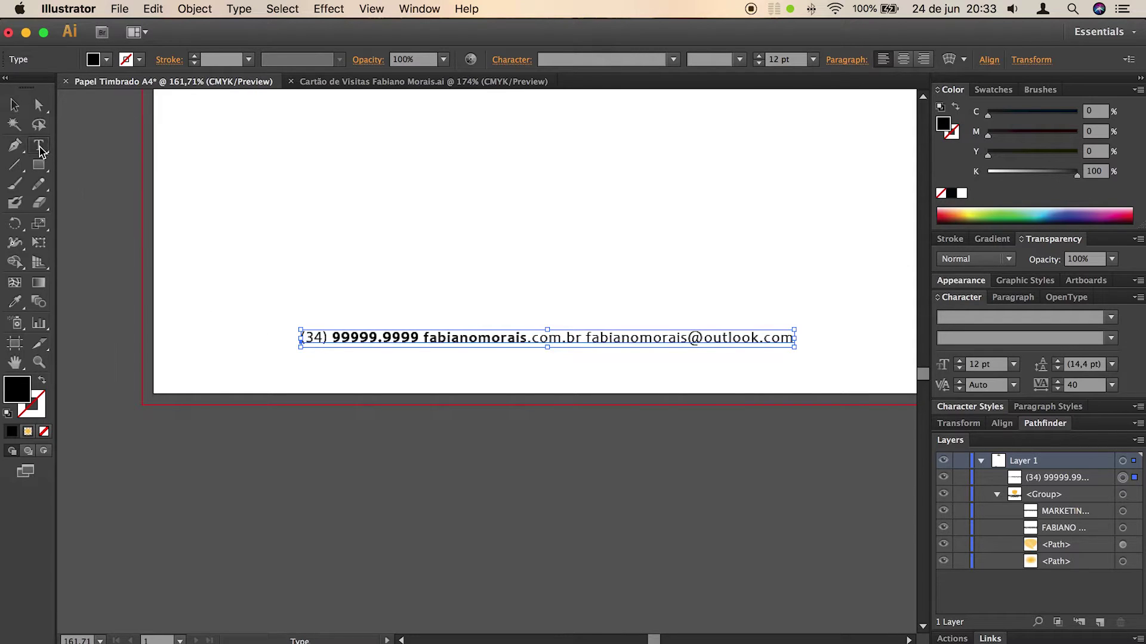
left_click(424, 338)
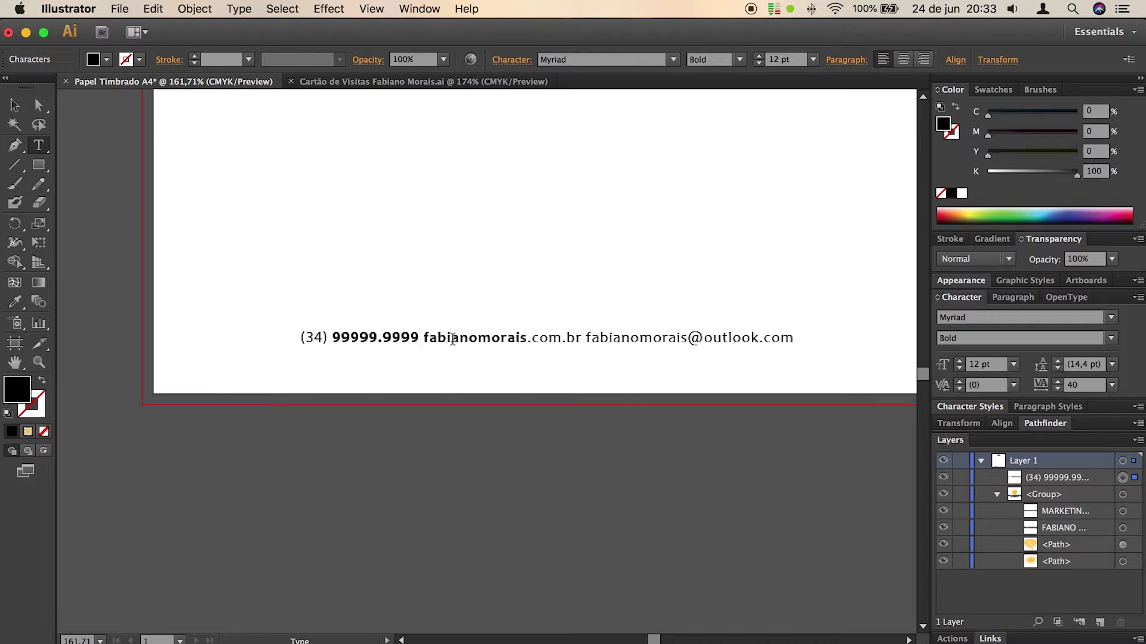
left_click(593, 336)
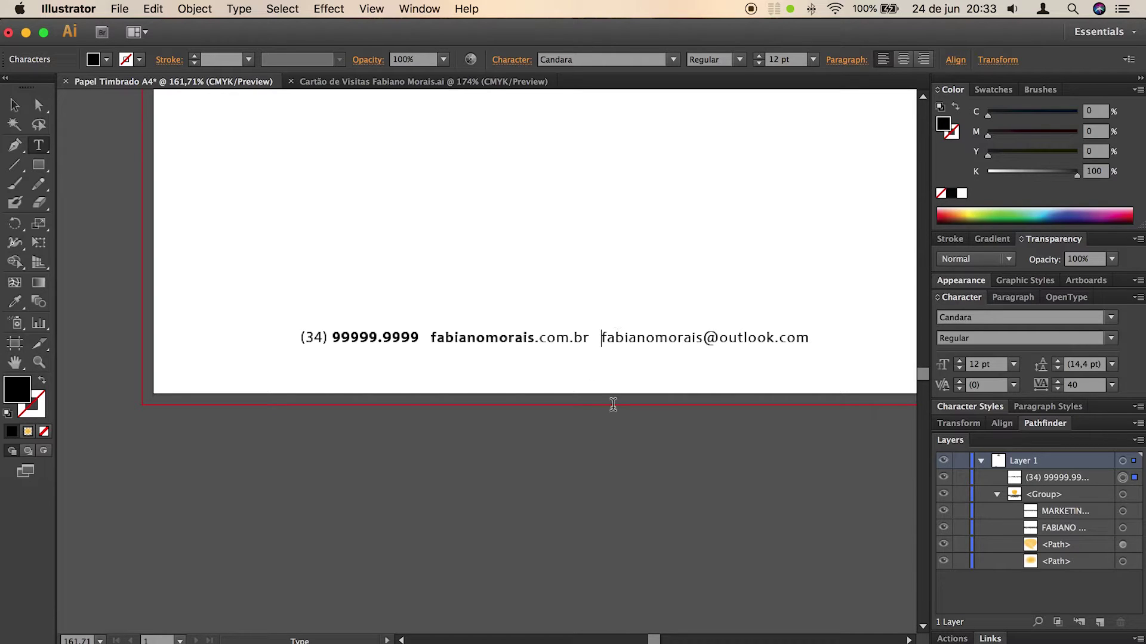
Step: Insert "•" separators in the footer contact line, between the phone number and the website and between the website and the e-mail address
double_click(425, 337)
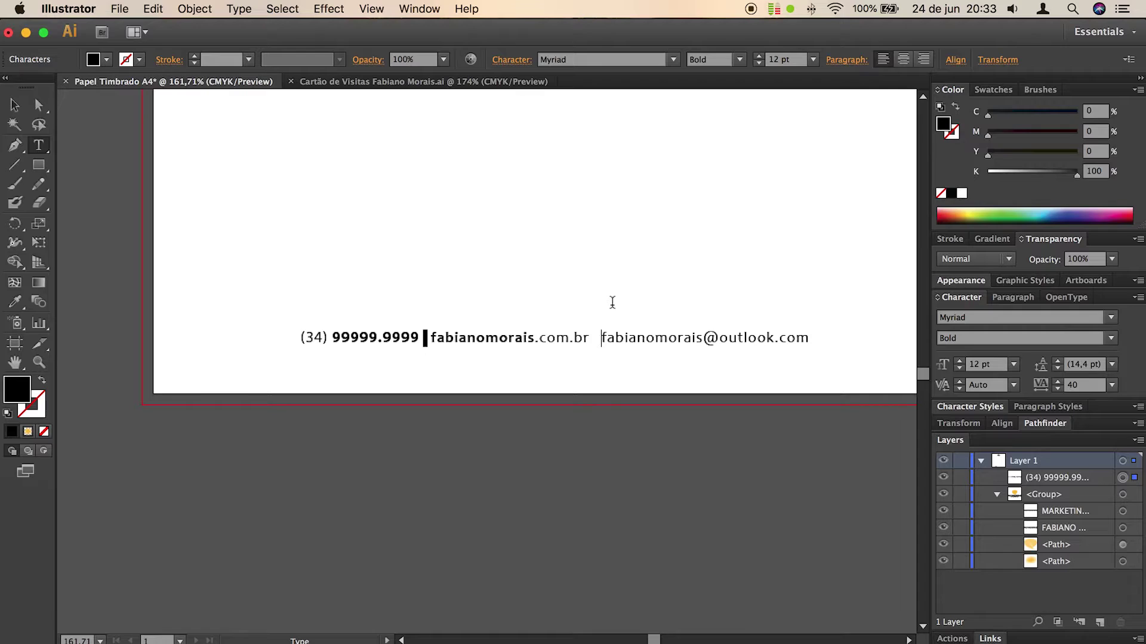
type("•")
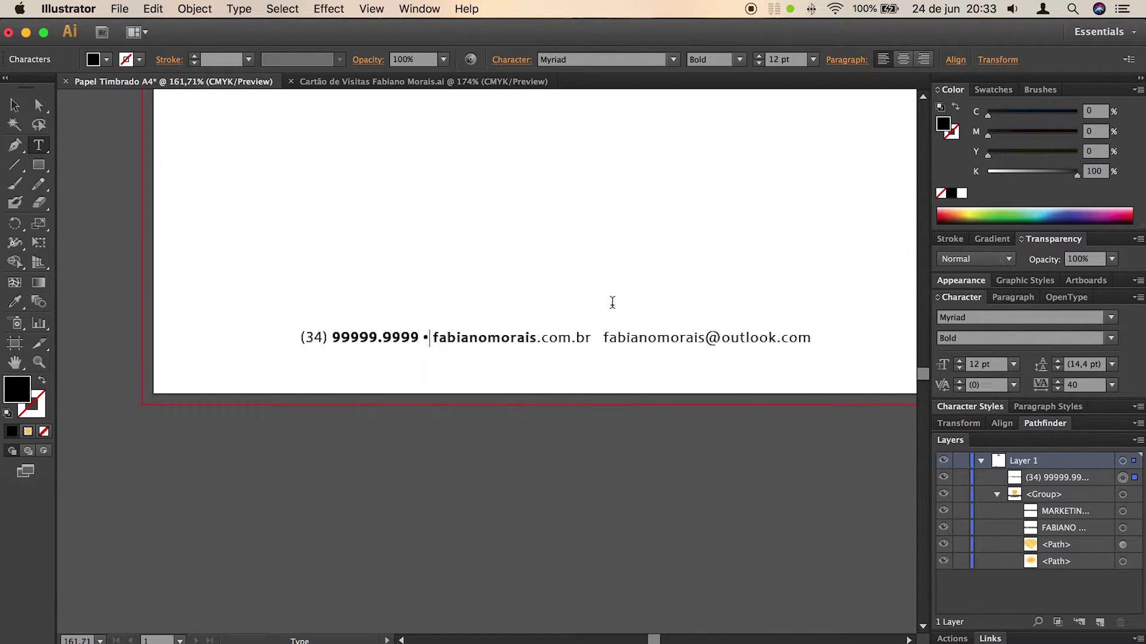
left_click(601, 337)
double_click(597, 337)
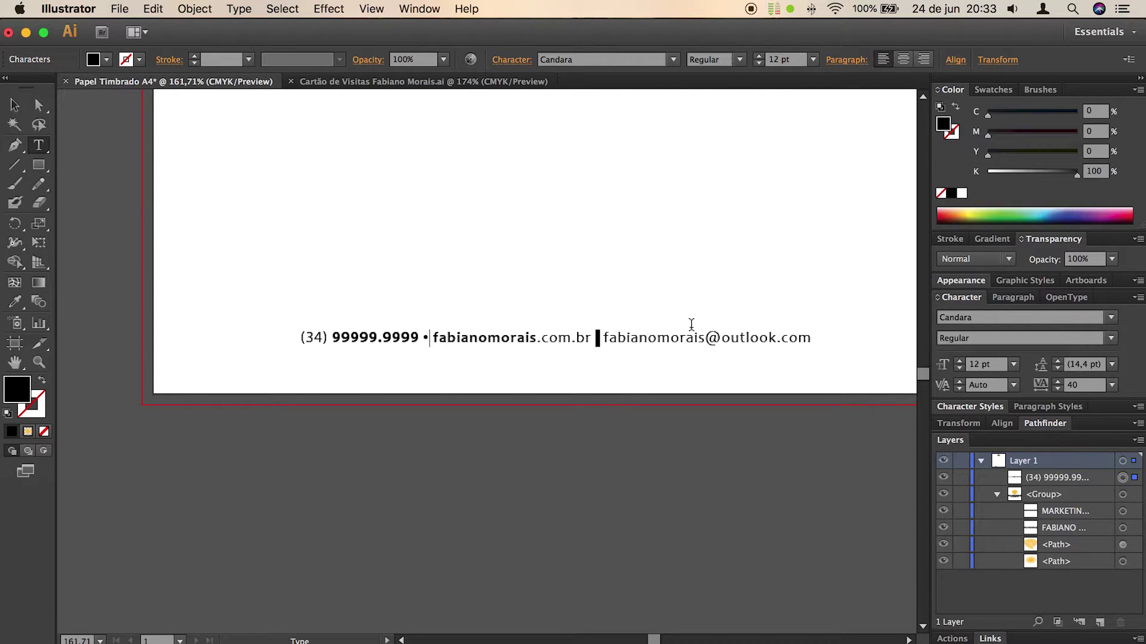
type("•")
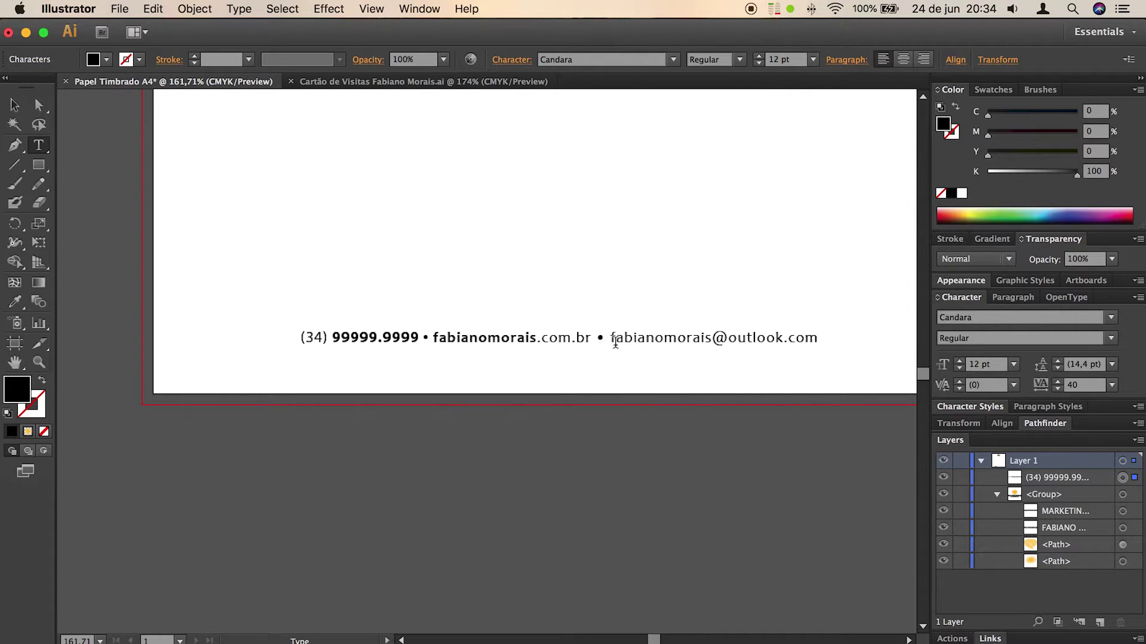
left_click(15, 106)
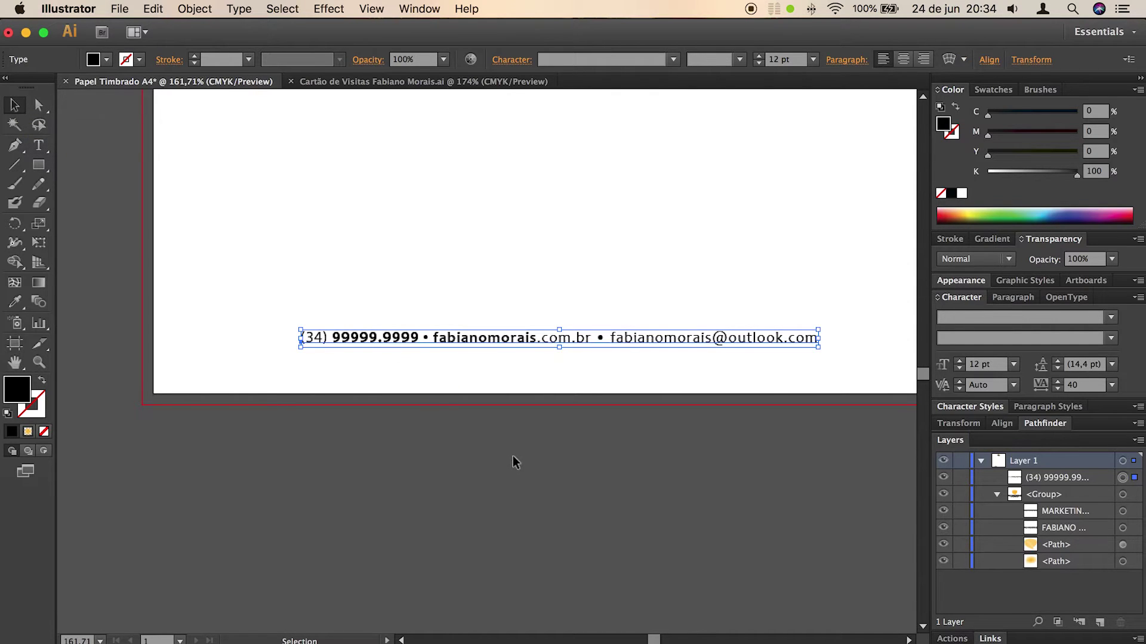
left_click(558, 421)
left_click_drag(545, 264, 555, 306)
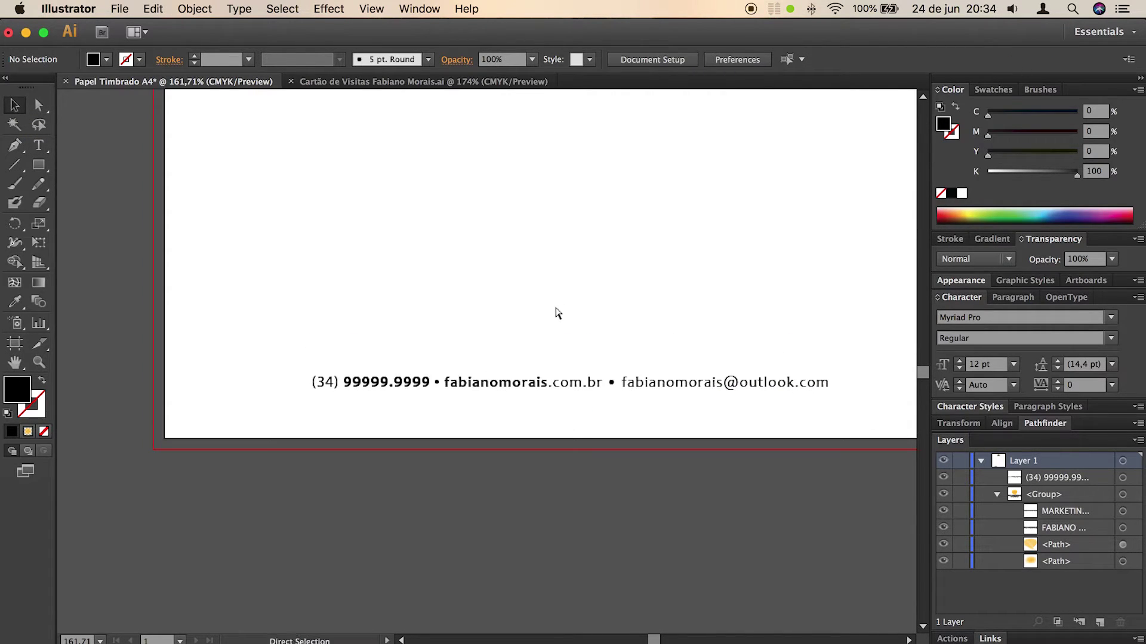
Step: Set the paragraph alignment of the footer contact line to centered
key("super+0")
left_click(560, 597)
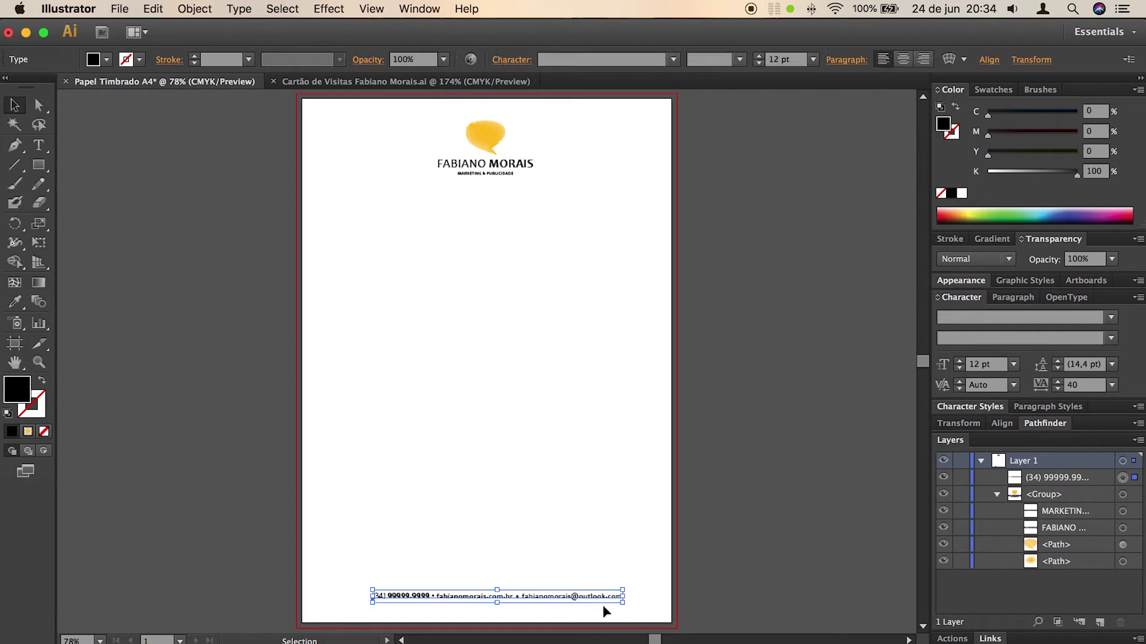
left_click(904, 60)
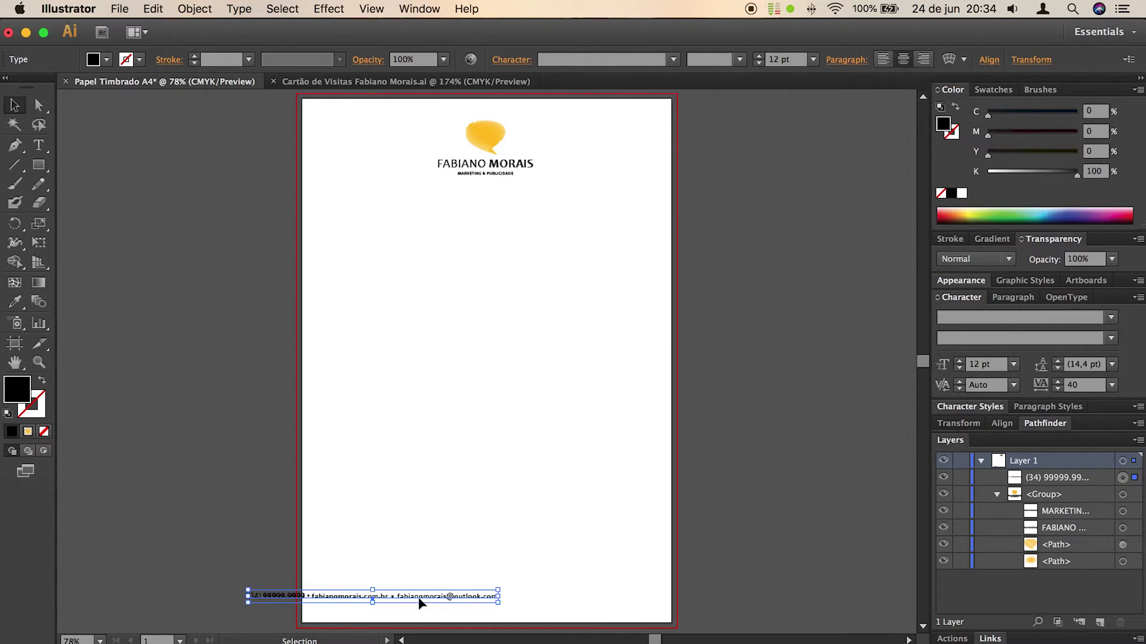
Step: Try aligning the footer contact line to the artboard's left edge, horizontal center and right edge
left_click(990, 62)
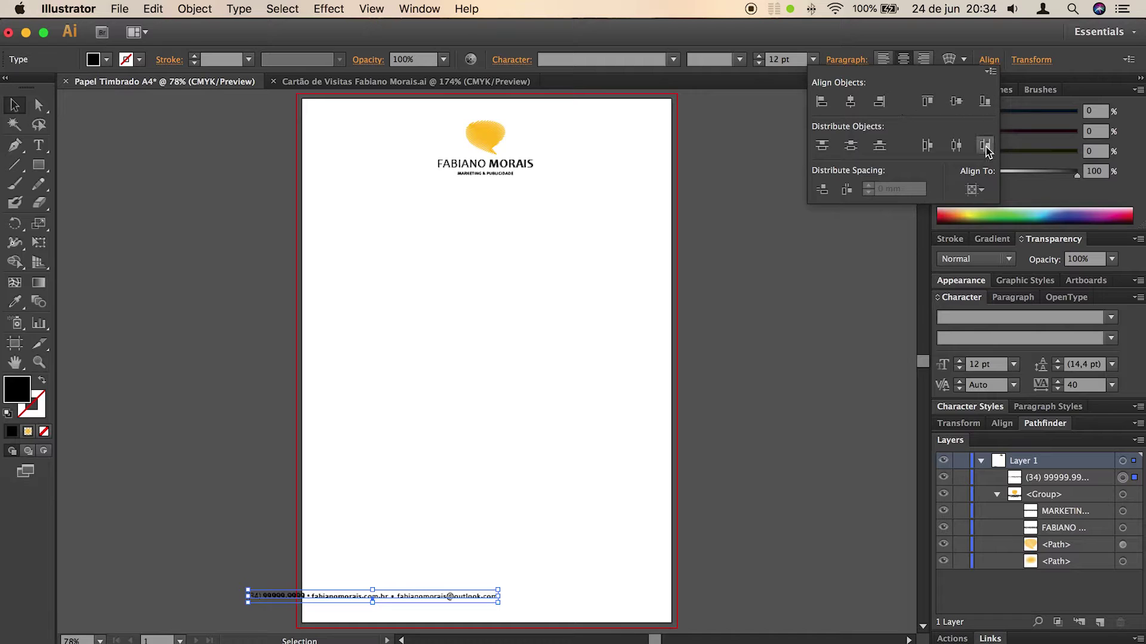
left_click(822, 102)
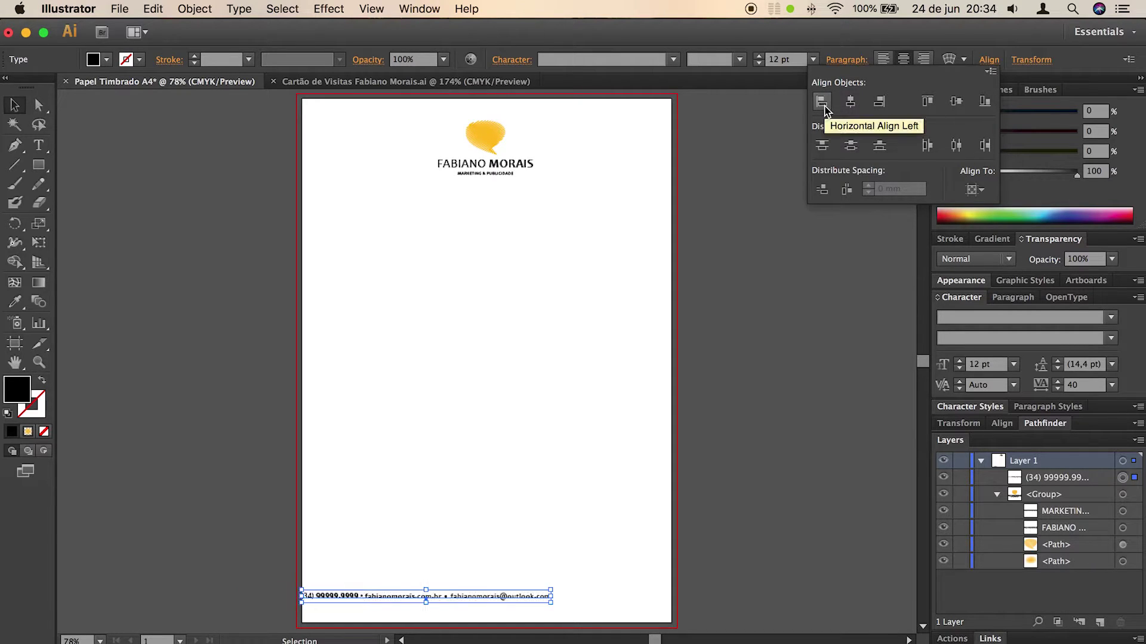
left_click(850, 110)
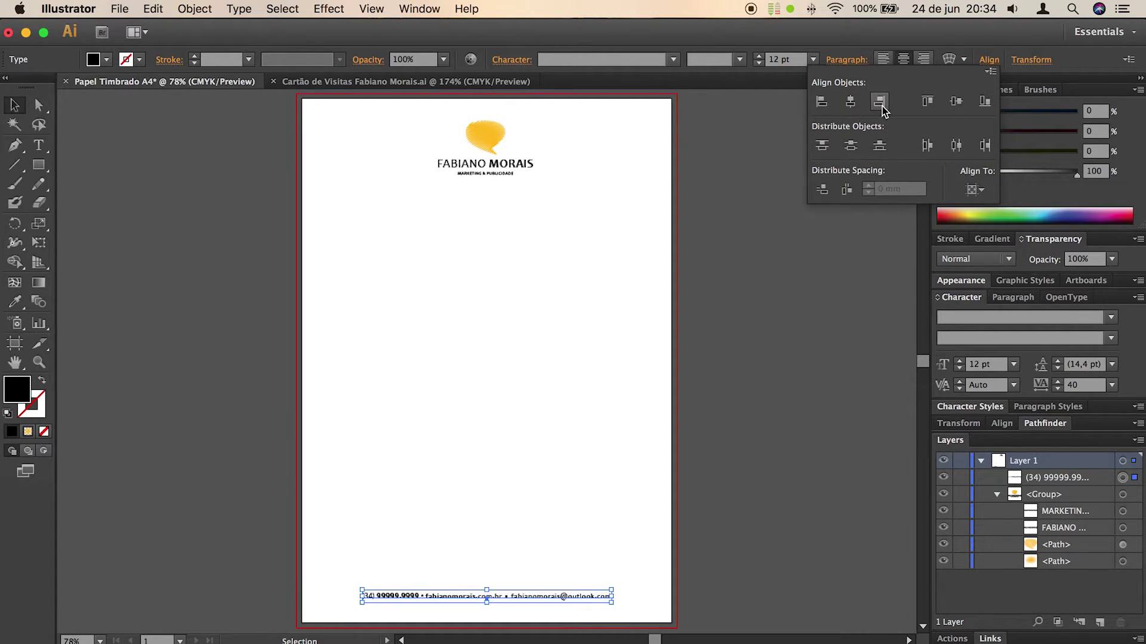
left_click(881, 105)
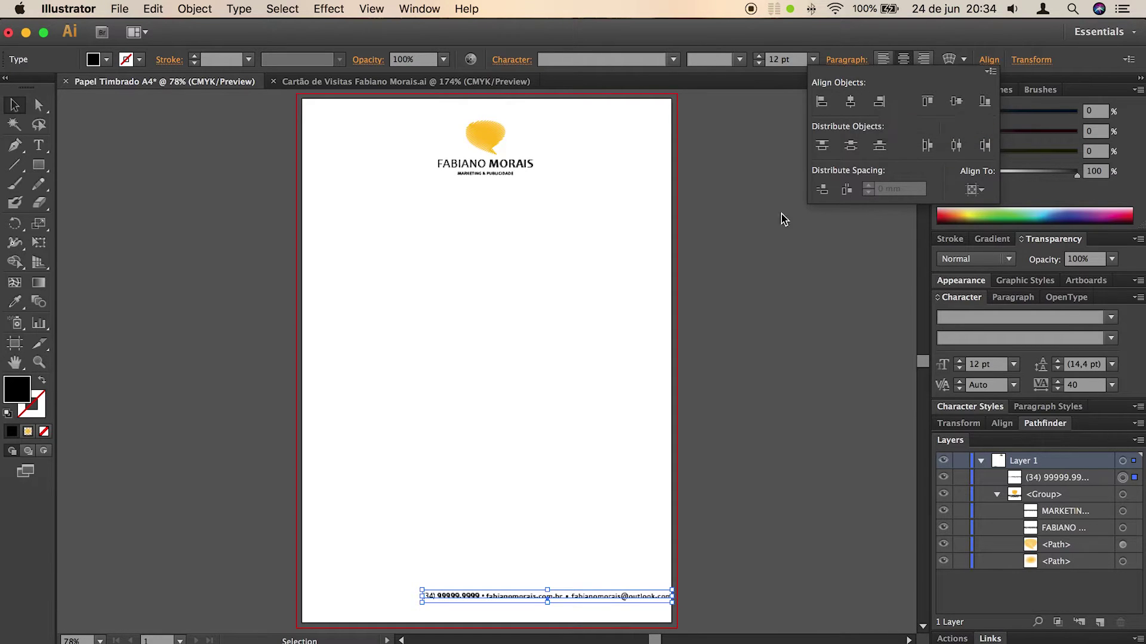
Step: Try centering the logo and footer line horizontally with Align to Selection, and undo it
left_click(977, 188)
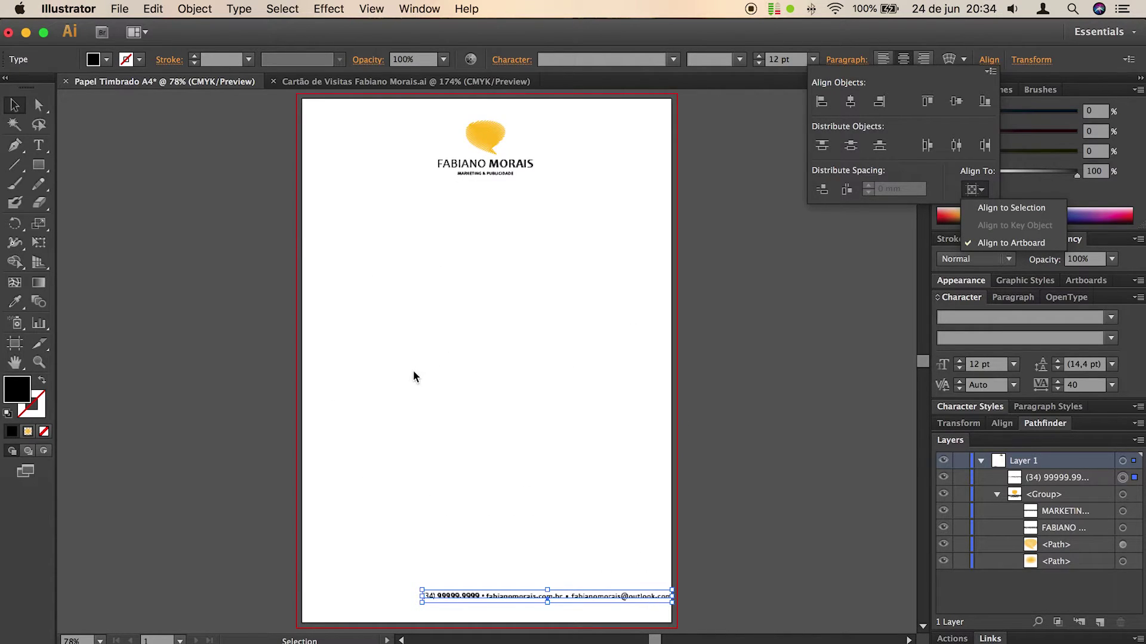
left_click(1010, 209)
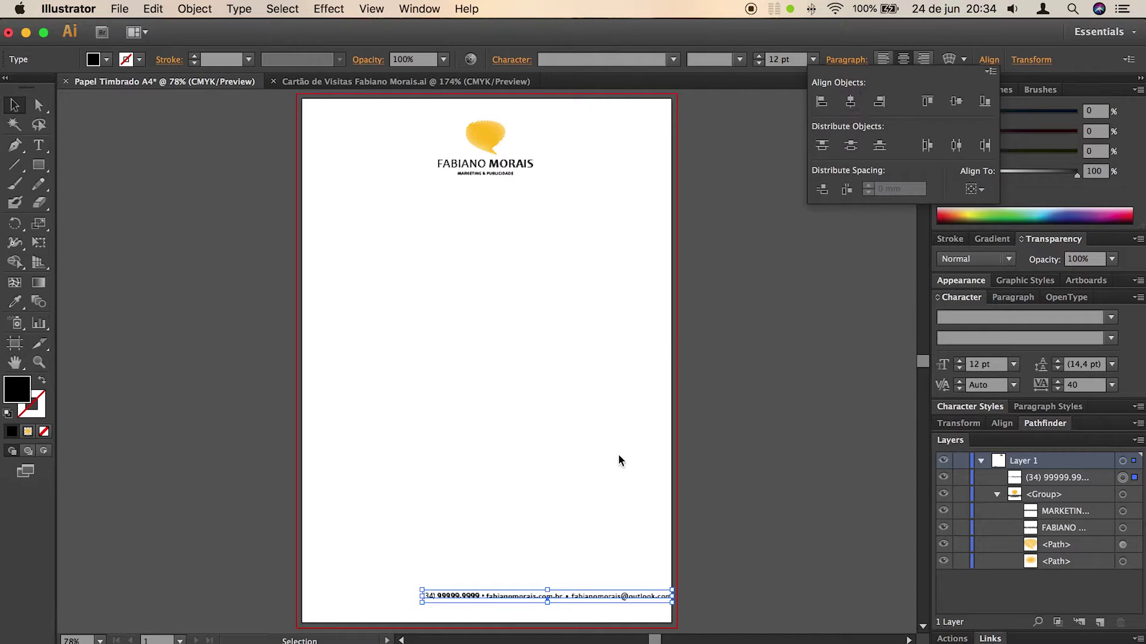
left_click(490, 144)
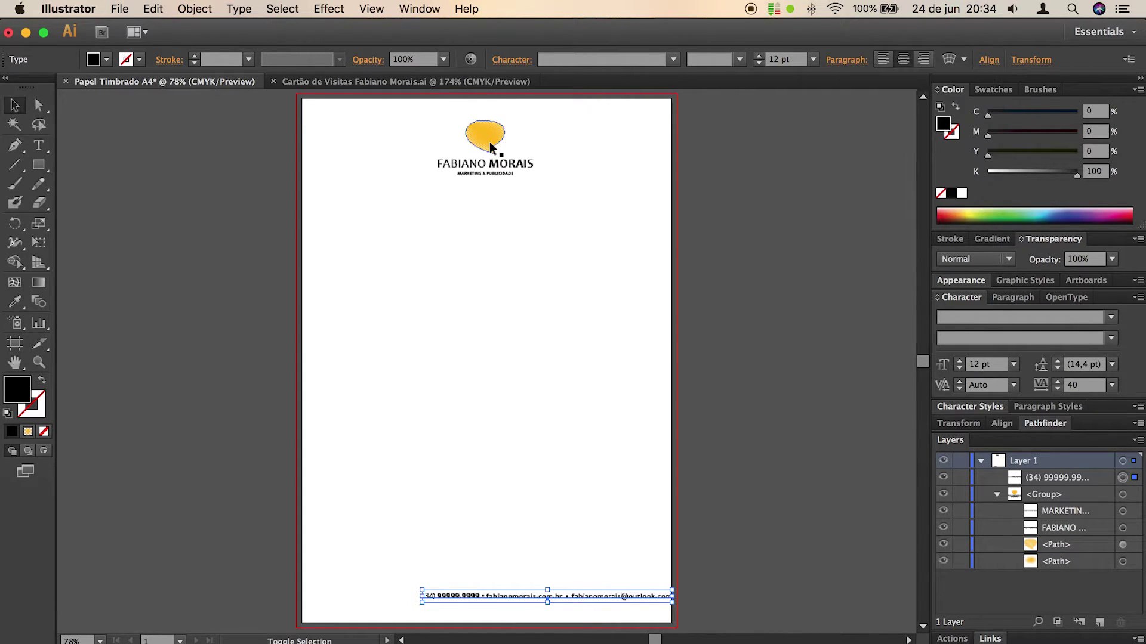
left_click(504, 172, "shift")
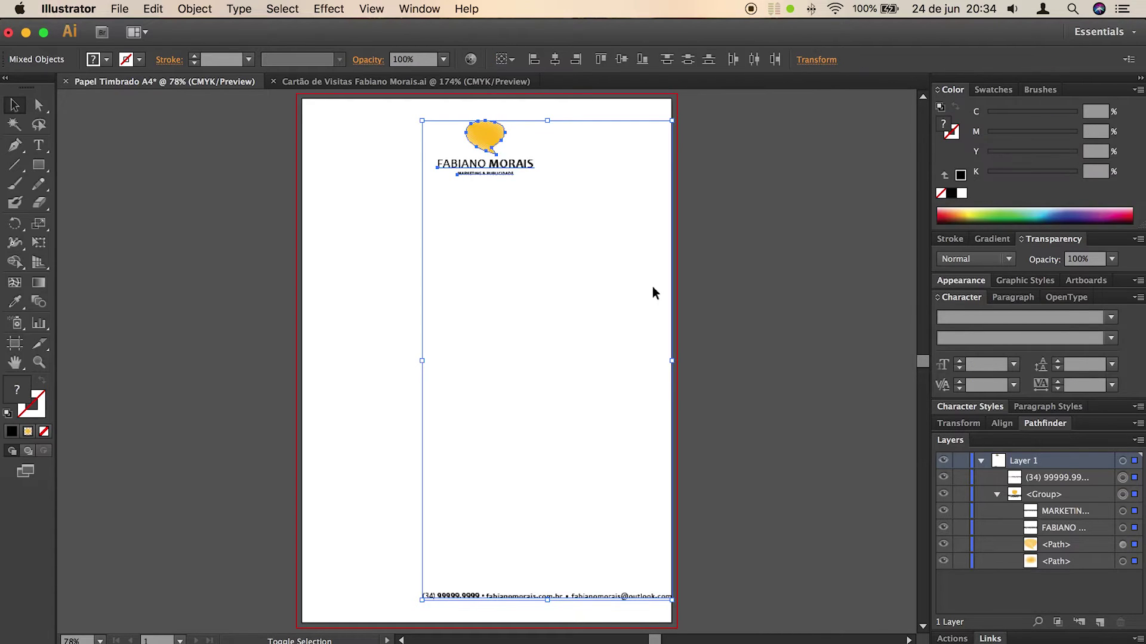
left_click(555, 59)
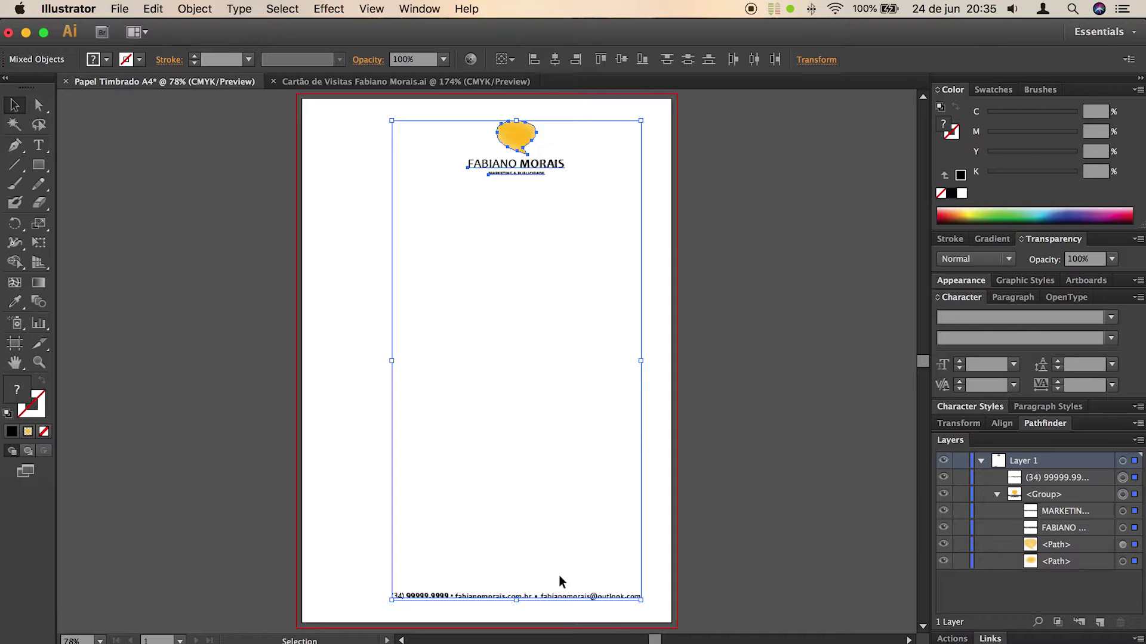
key("ctrl+z")
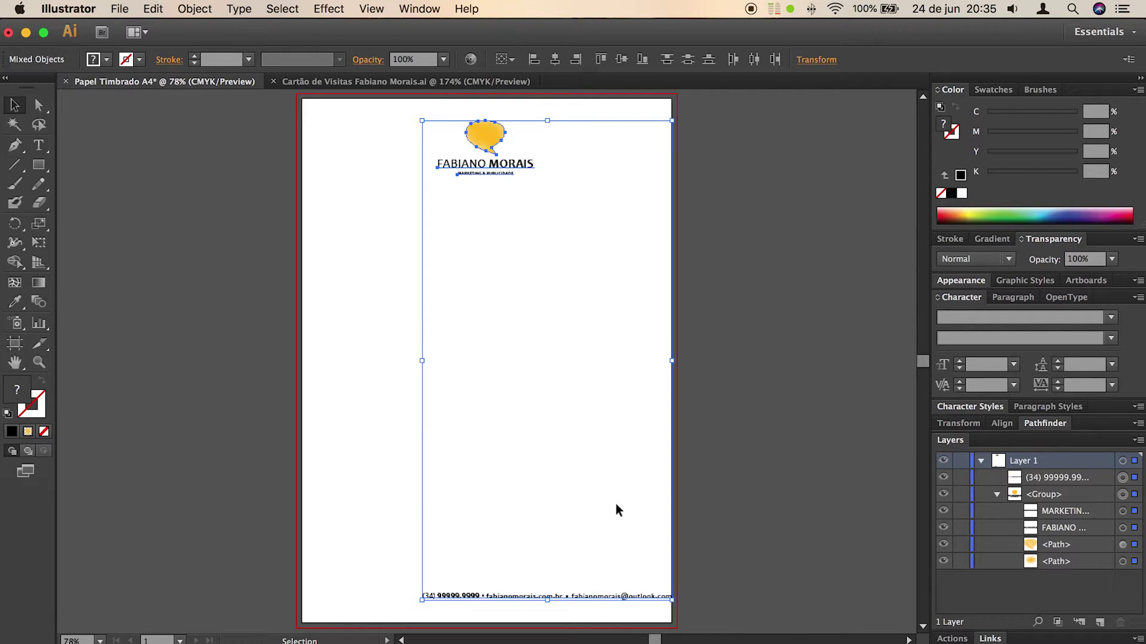
Step: Try the horizontal and vertical alignments of the footer line against the logo as key object
left_click(486, 143)
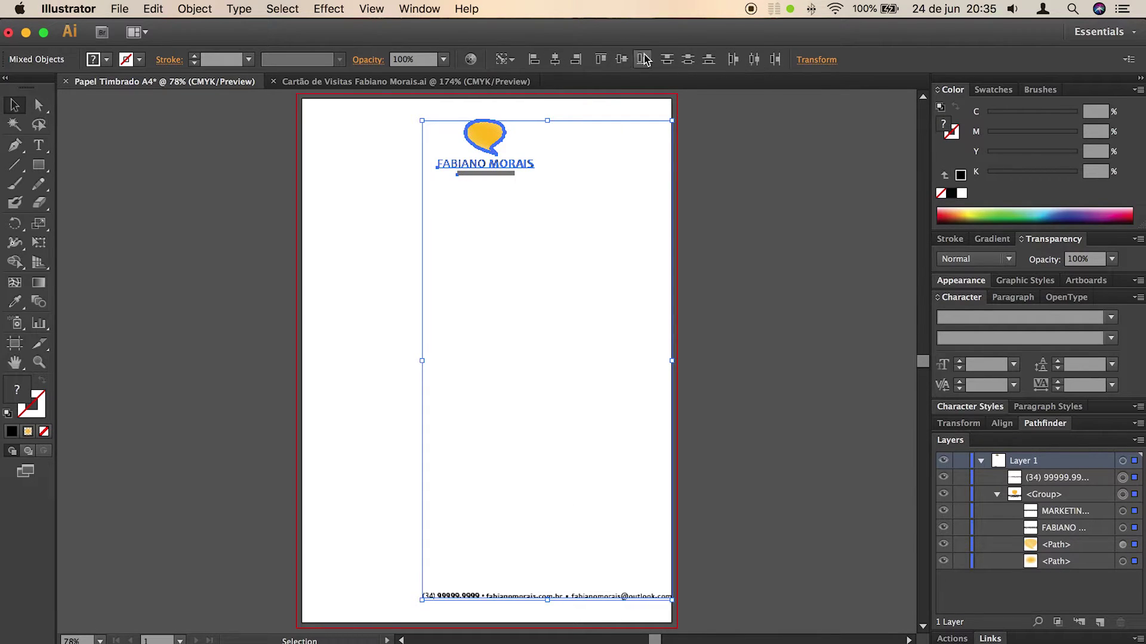
left_click(555, 60)
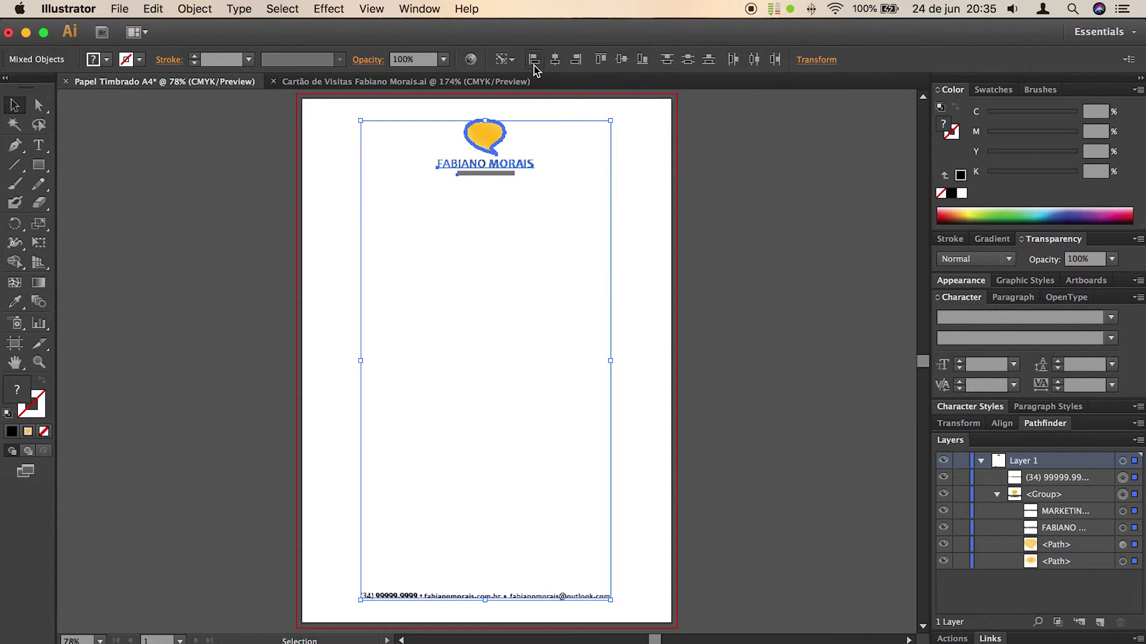
left_click(534, 60)
left_click(576, 59)
left_click(600, 59)
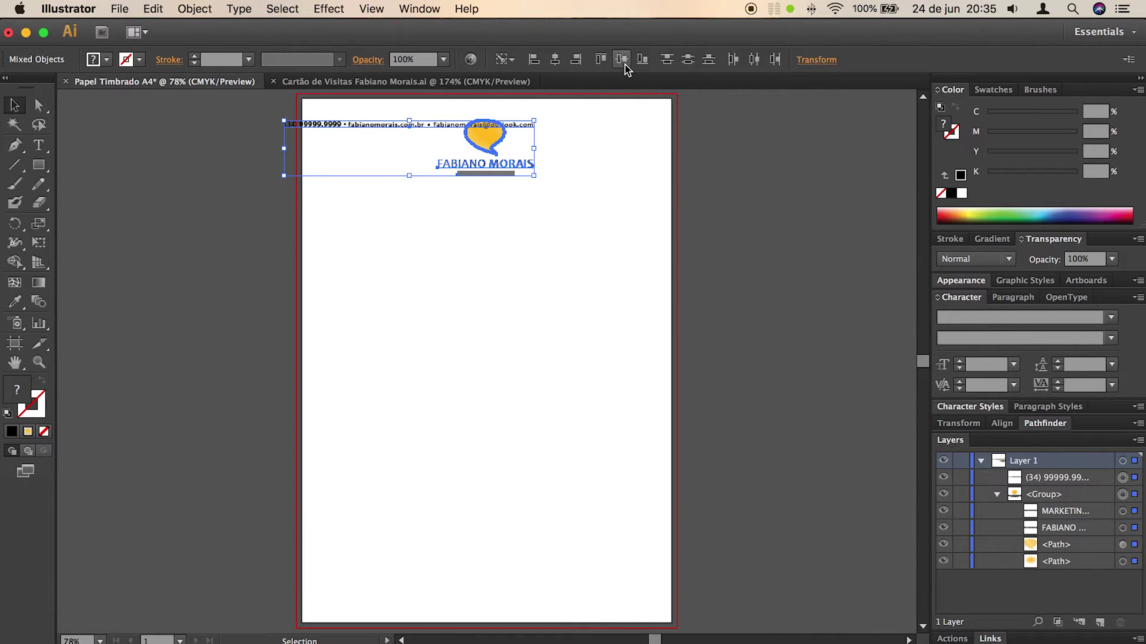
left_click(623, 62)
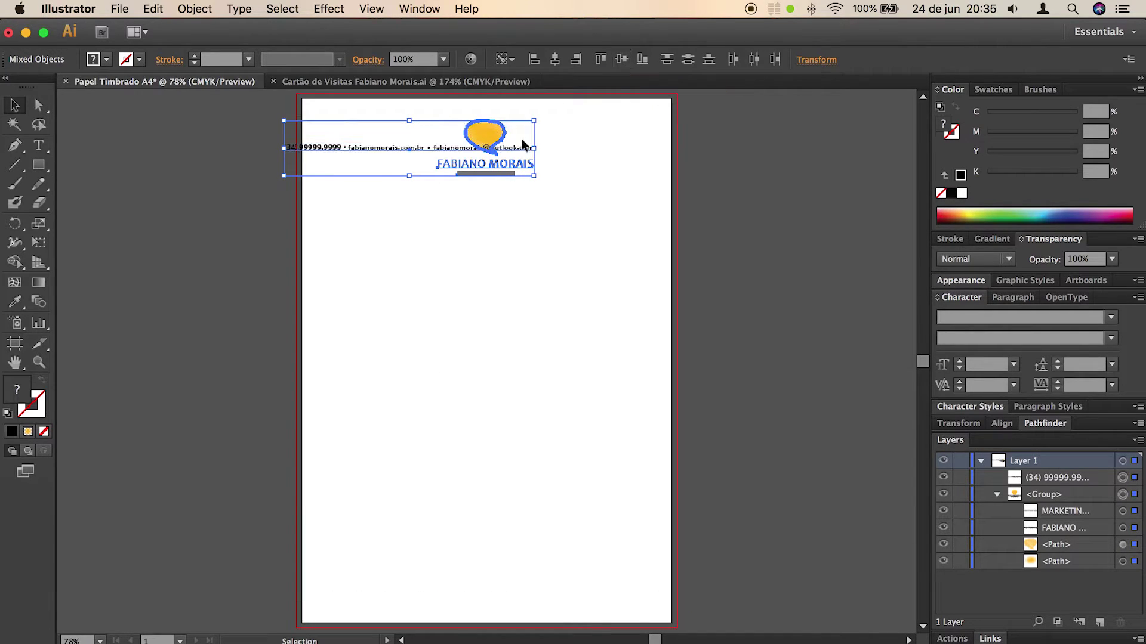
left_click(649, 62)
Step: Undo the last alignments of the footer line against the logo
key("super+z")
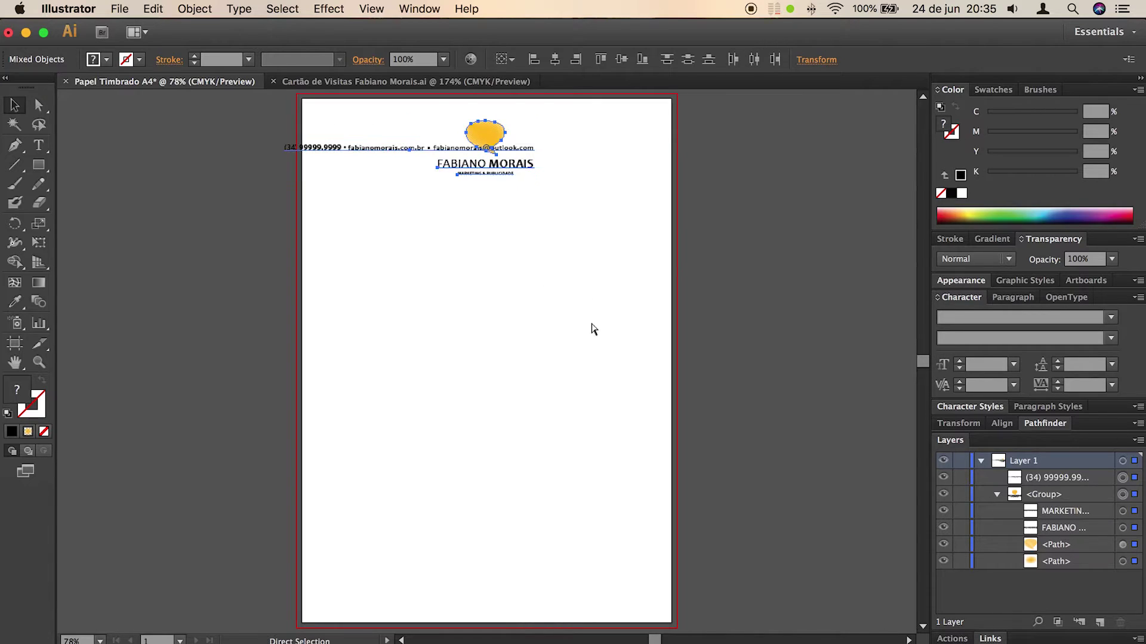
key("super+z")
key("super+z")
key("super+z")
key("v")
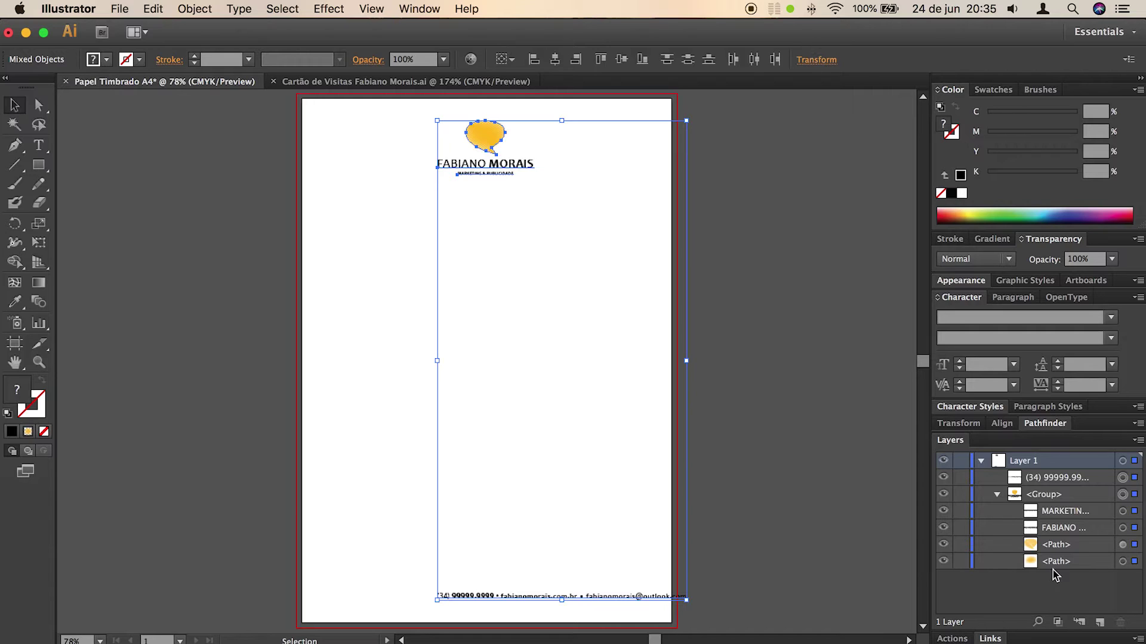
Step: Align the logo and the footer contact line to the horizontal center of the artboard using Align to Artboard
left_click(1001, 424)
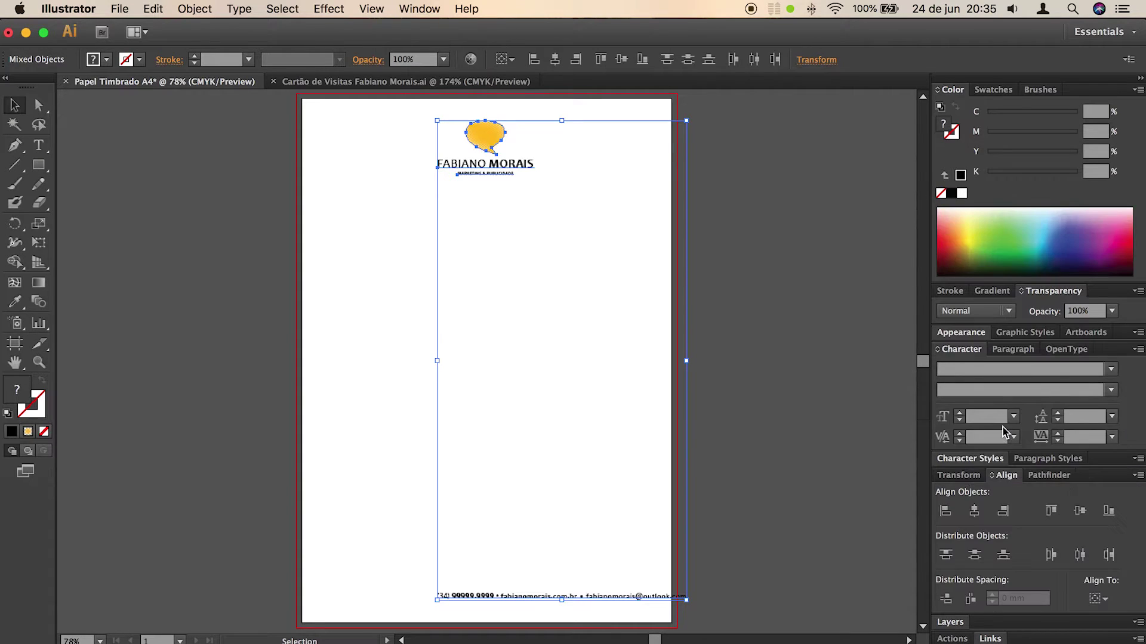
left_click(1106, 600)
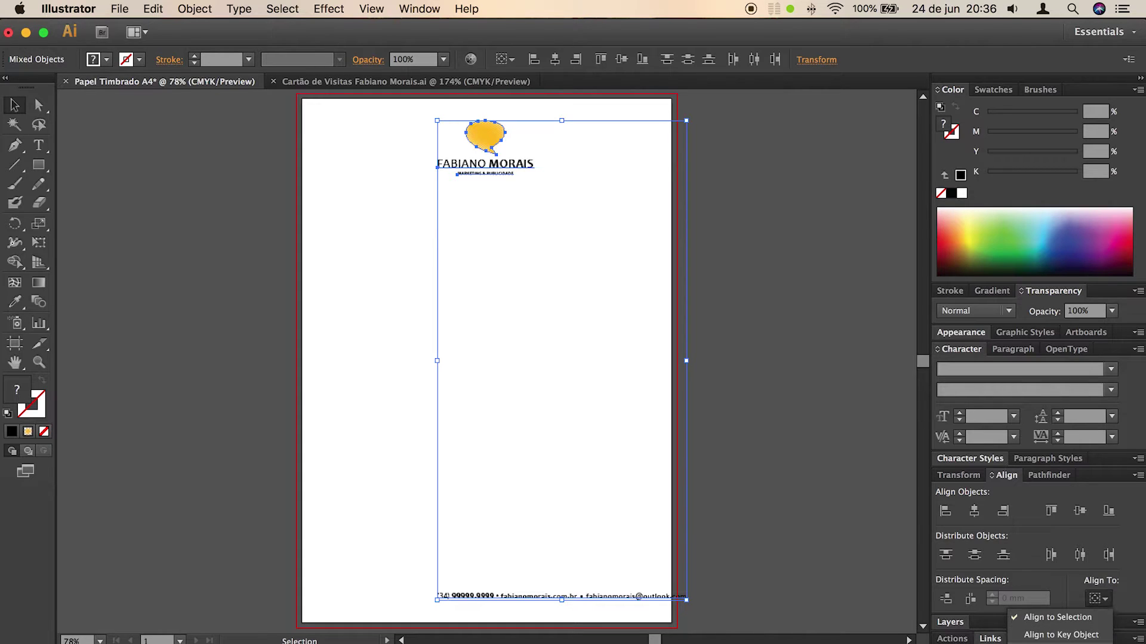
left_click(1100, 638)
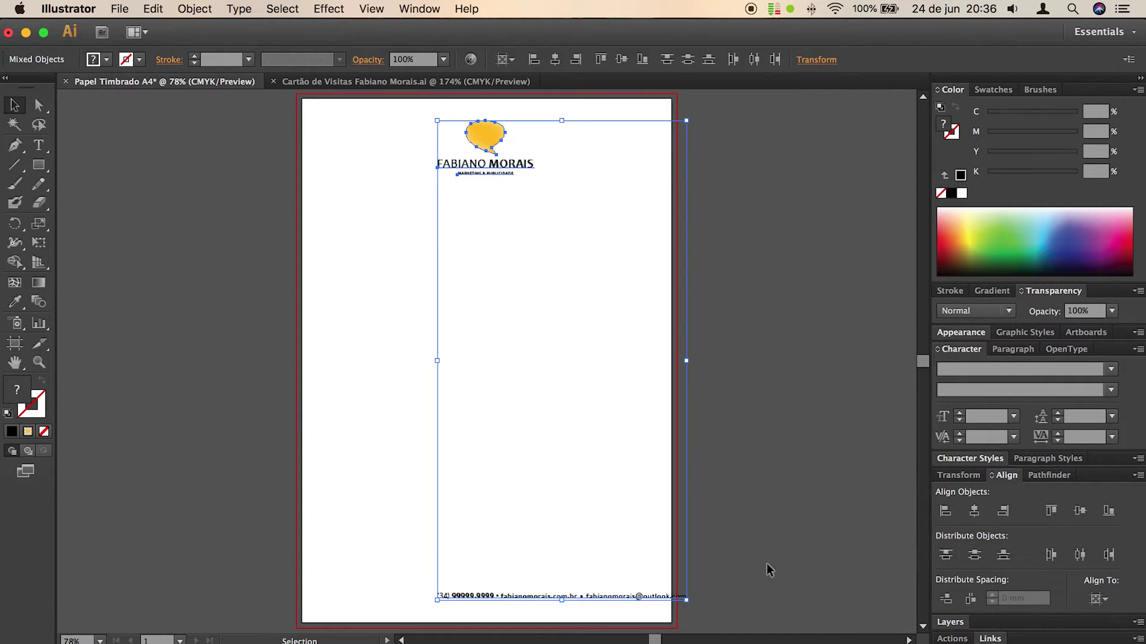
left_click(554, 61)
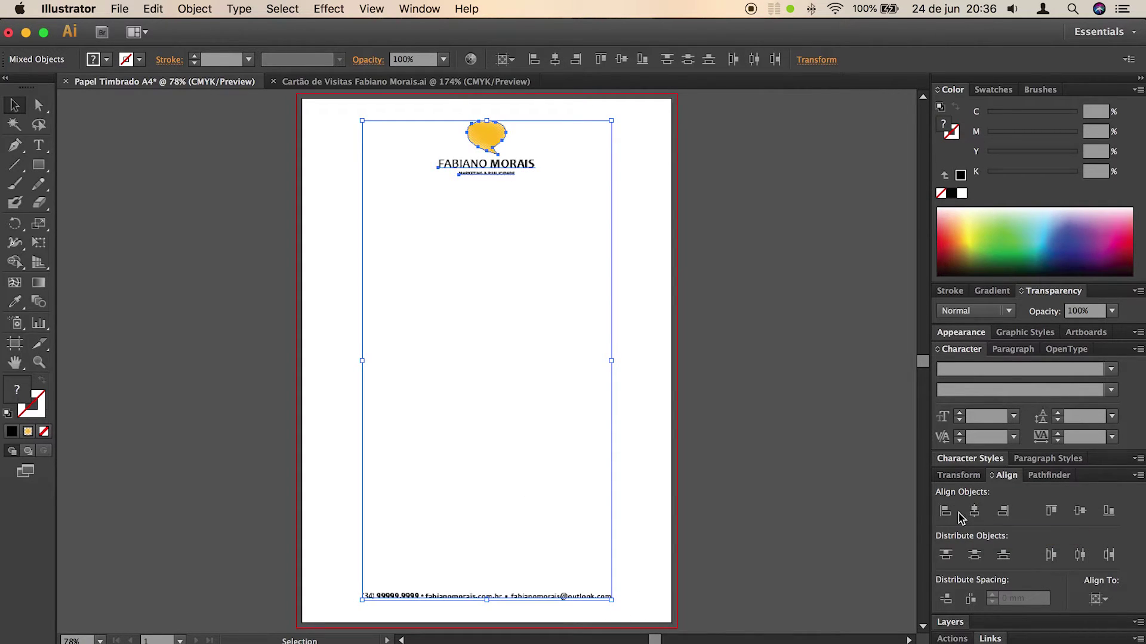
left_click(642, 378)
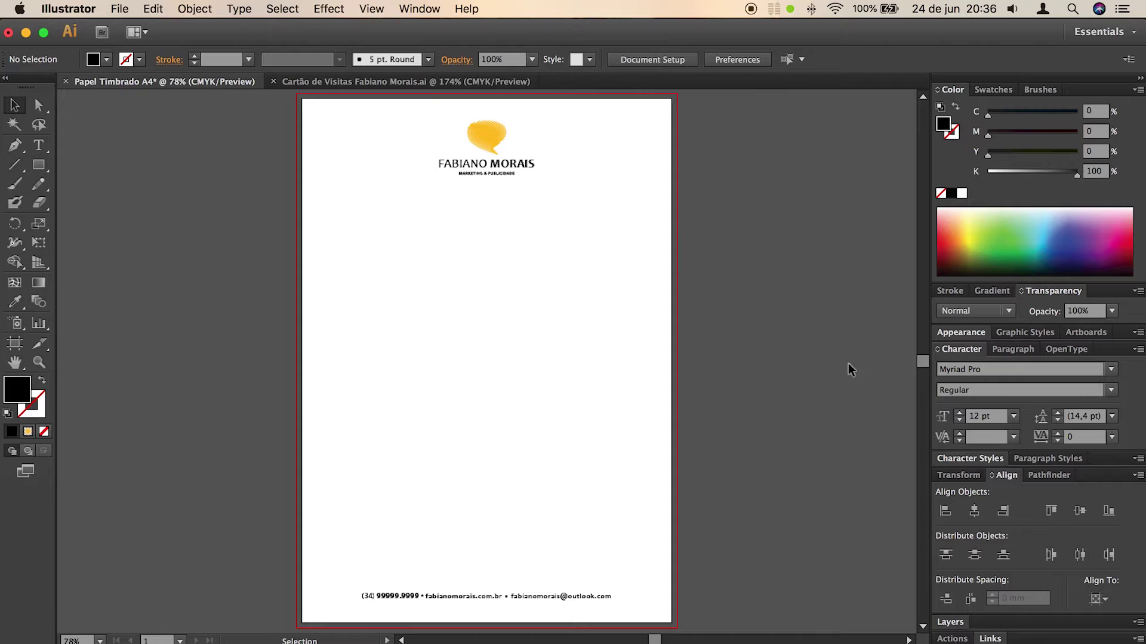
Step: Save the letterhead document as Papel Timbrado A4.ai
left_click(120, 8)
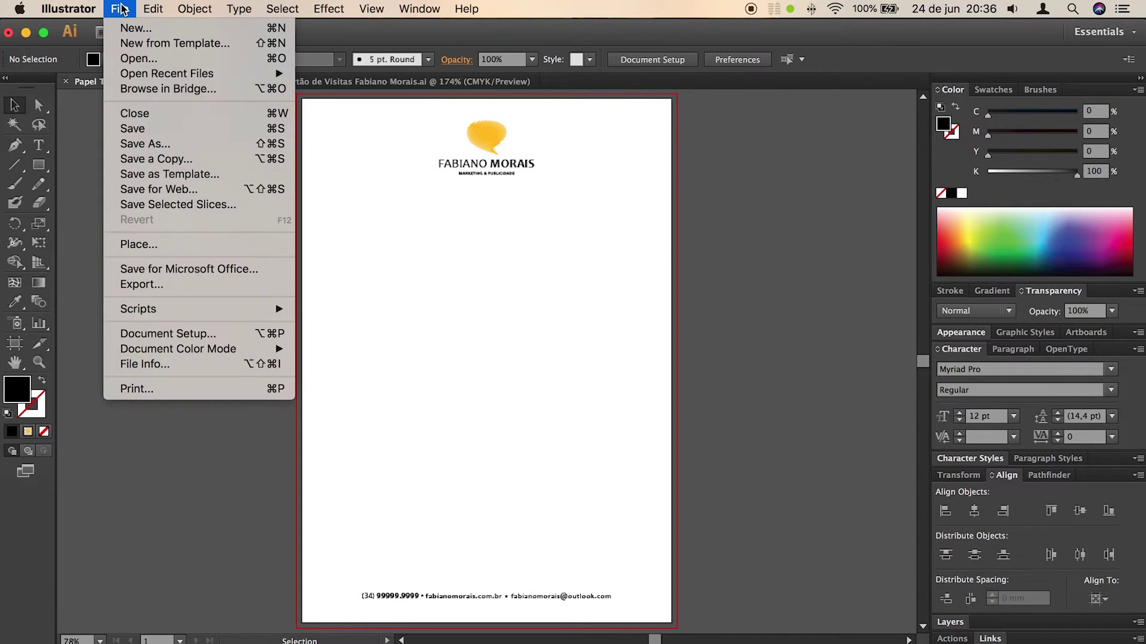
left_click(163, 129)
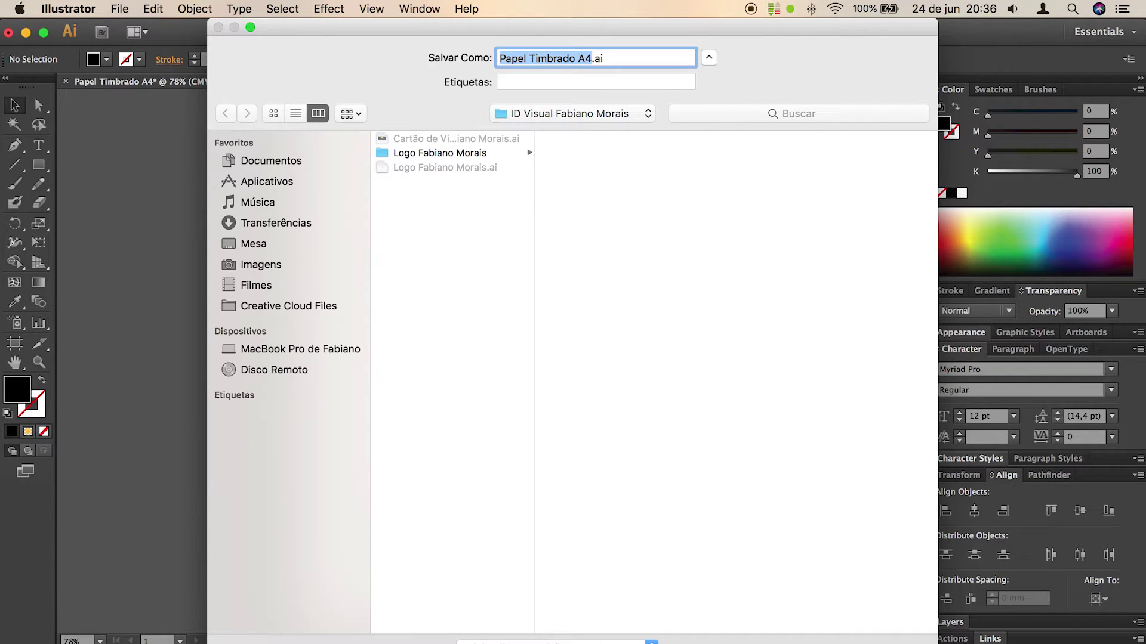
key("Return")
left_click(567, 562)
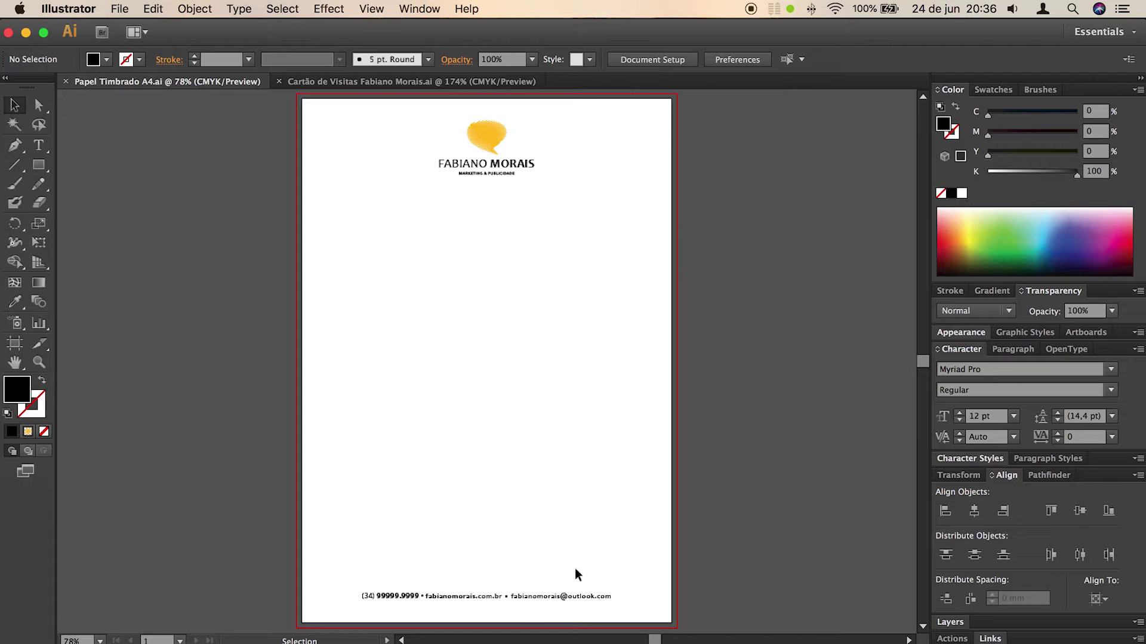
Step: Duplicate the footer contact line straight above the original and delete the phone number and its bullet from the copy
left_click_drag(478, 598, 480, 462)
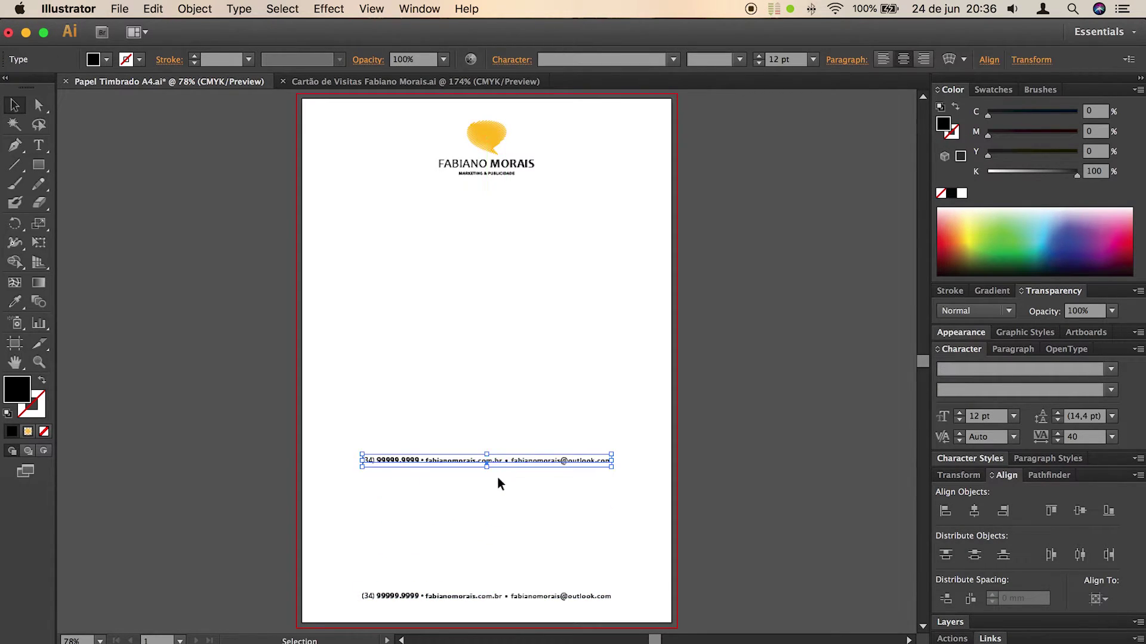
double_click(468, 462)
left_click_drag(426, 460, 332, 457)
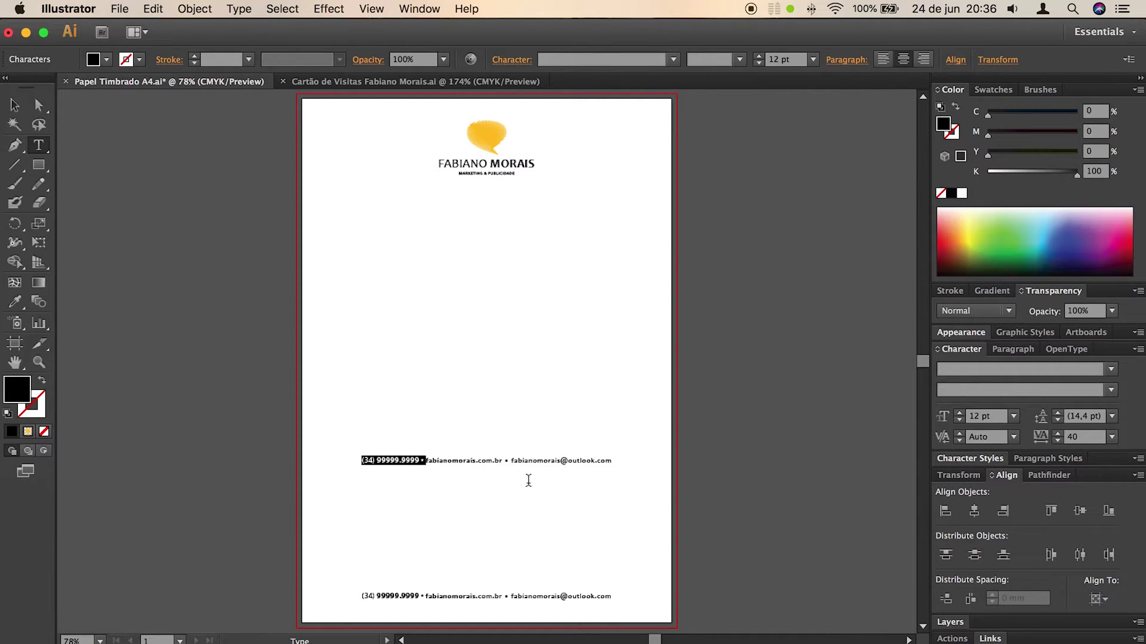
key("BackSpace")
Step: Delete the domain ending, bullet and e-mail address from the duplicated line, keeping only the bold website name
left_click_drag(471, 463, 597, 463)
key("BackSpace")
key("BackSpace")
key("BackSpace")
key("BackSpace")
key("BackSpace")
key("BackSpace")
key("BackSpace")
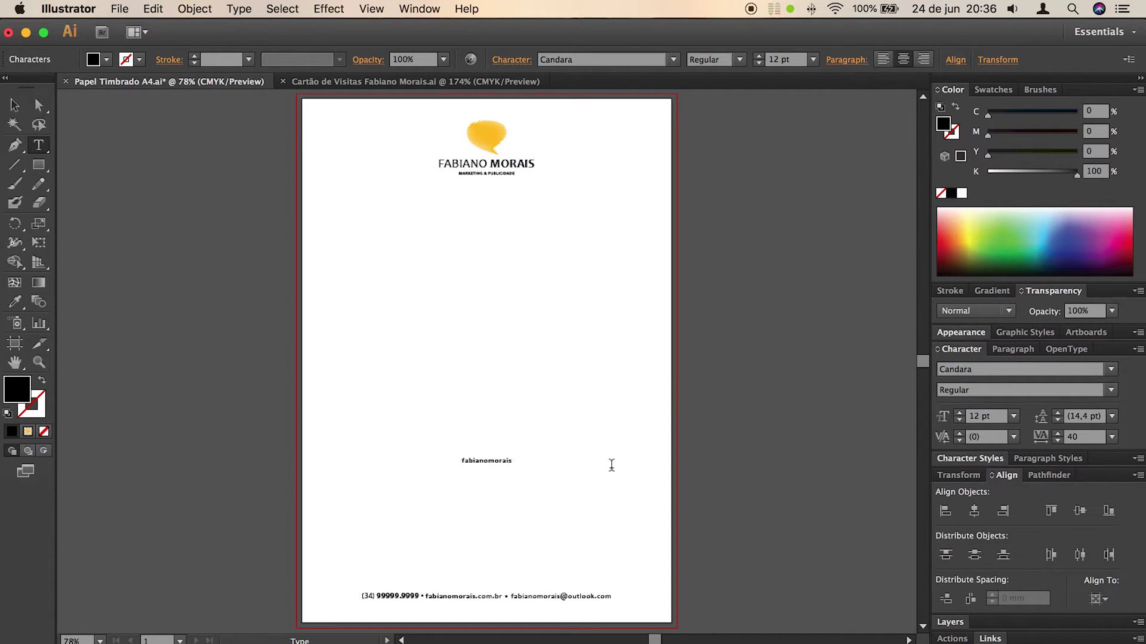
Step: Enlarge the duplicated website name to about 68.54 pt and set its first word to Regular weight
left_click(14, 105)
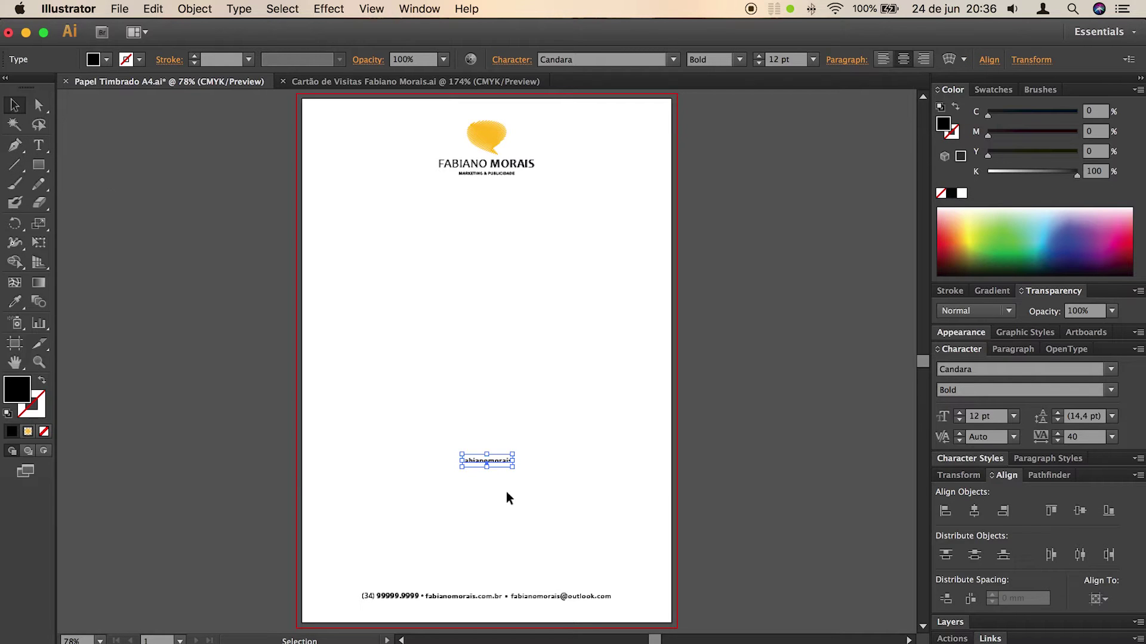
left_click_drag(513, 468, 630, 530)
double_click(512, 464)
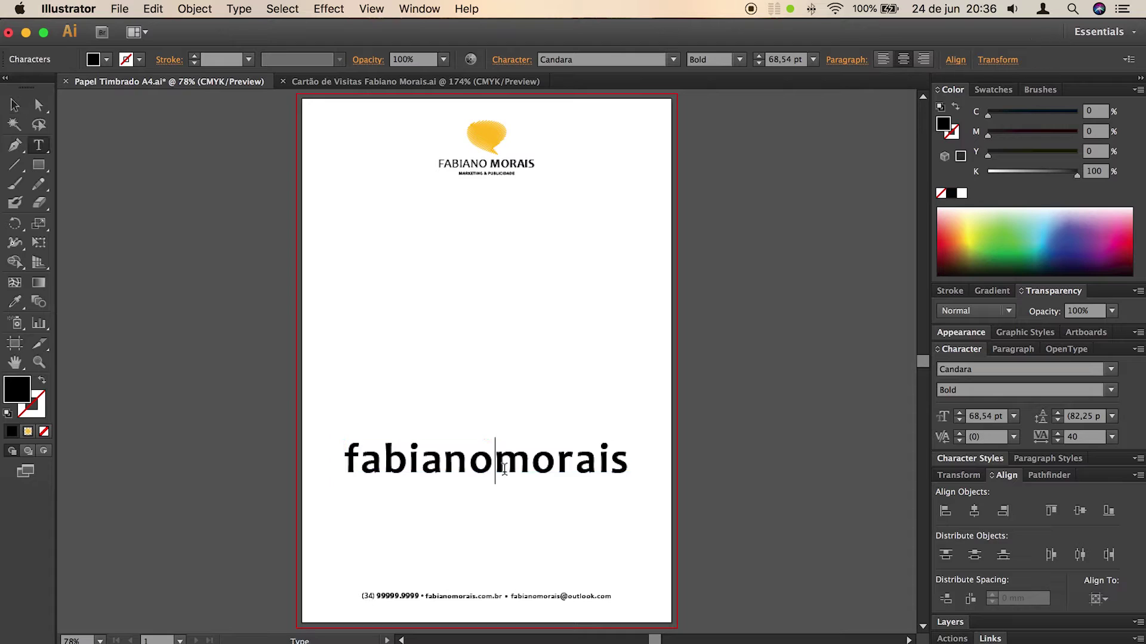
left_click_drag(498, 463, 329, 453)
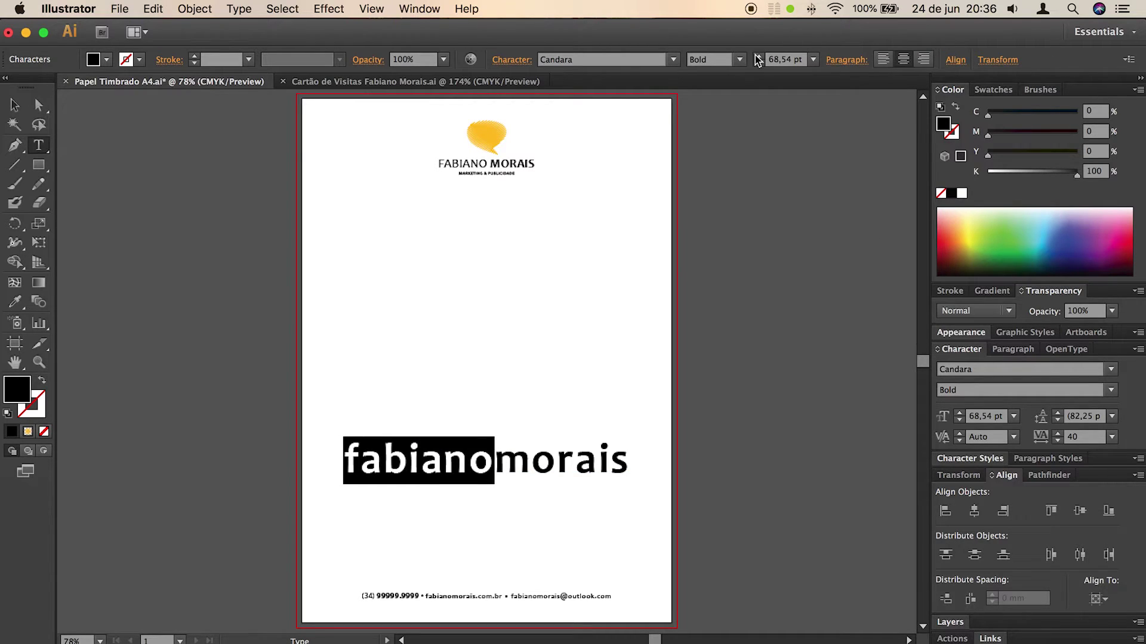
left_click(740, 59)
left_click(719, 78)
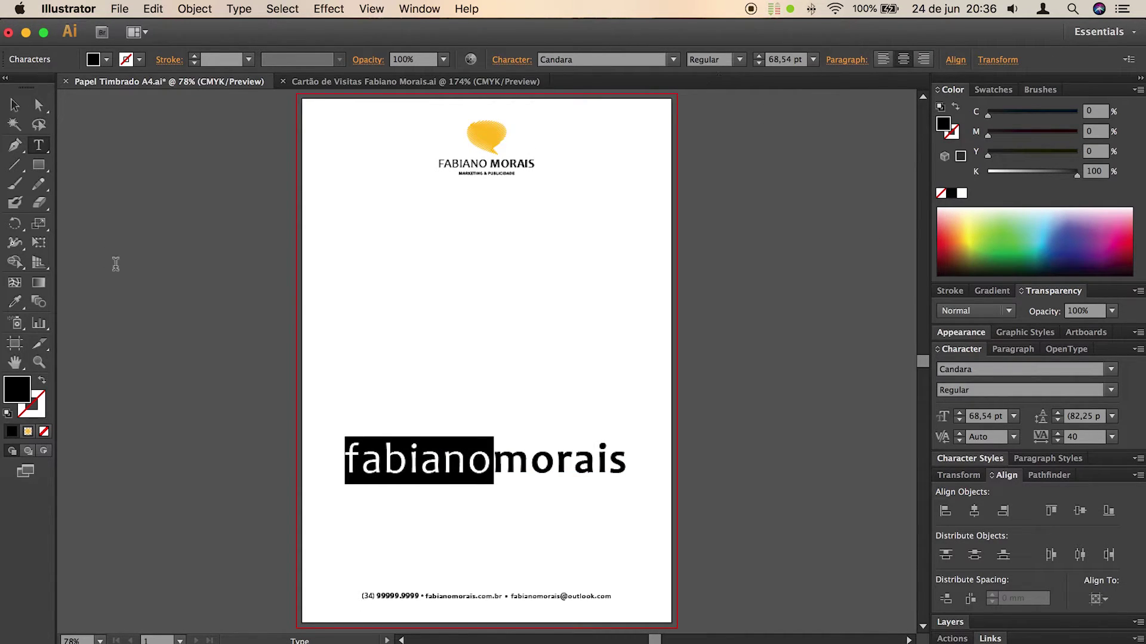
left_click(15, 105)
left_click(634, 407)
Step: Try a 10% black fill on the enlarged website name and undo it
left_click(597, 472)
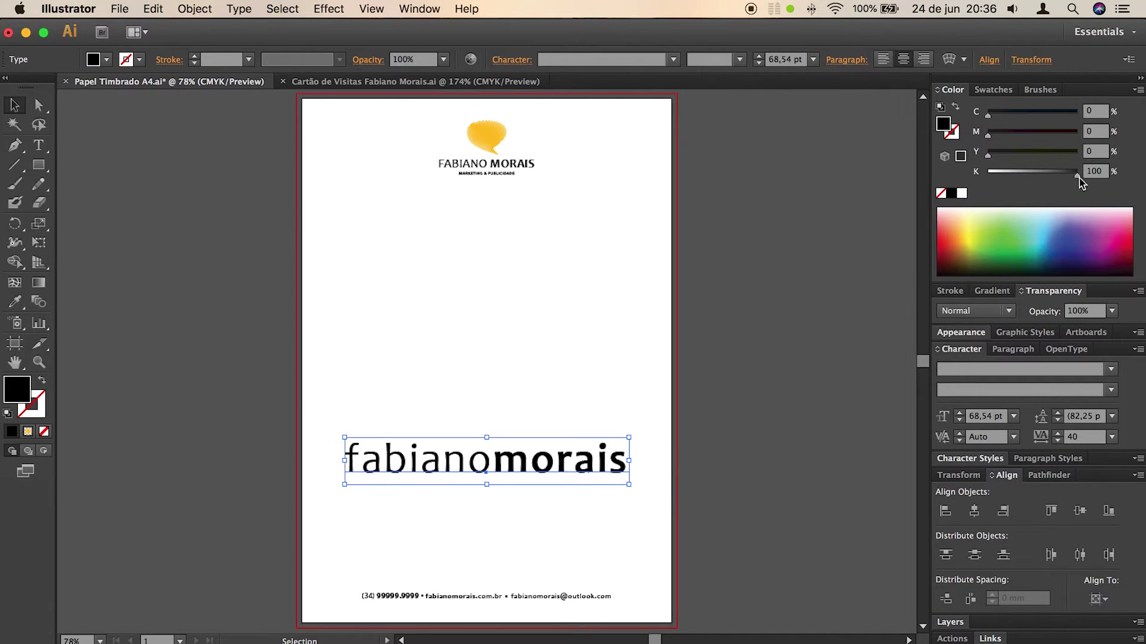
left_click_drag(1078, 178, 1005, 180)
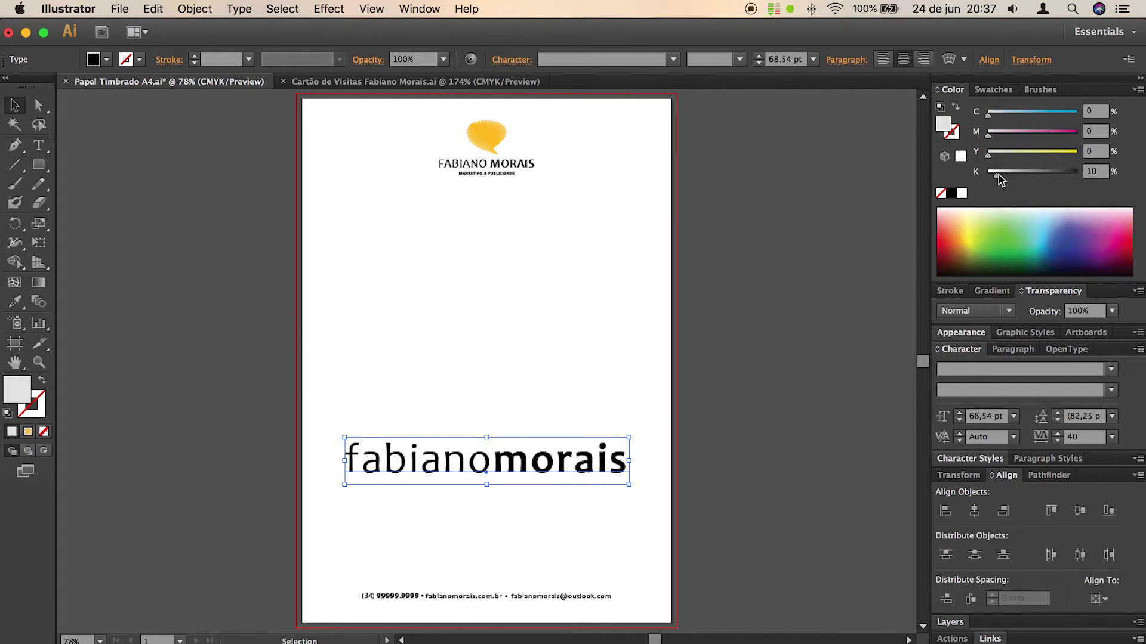
left_click(592, 360)
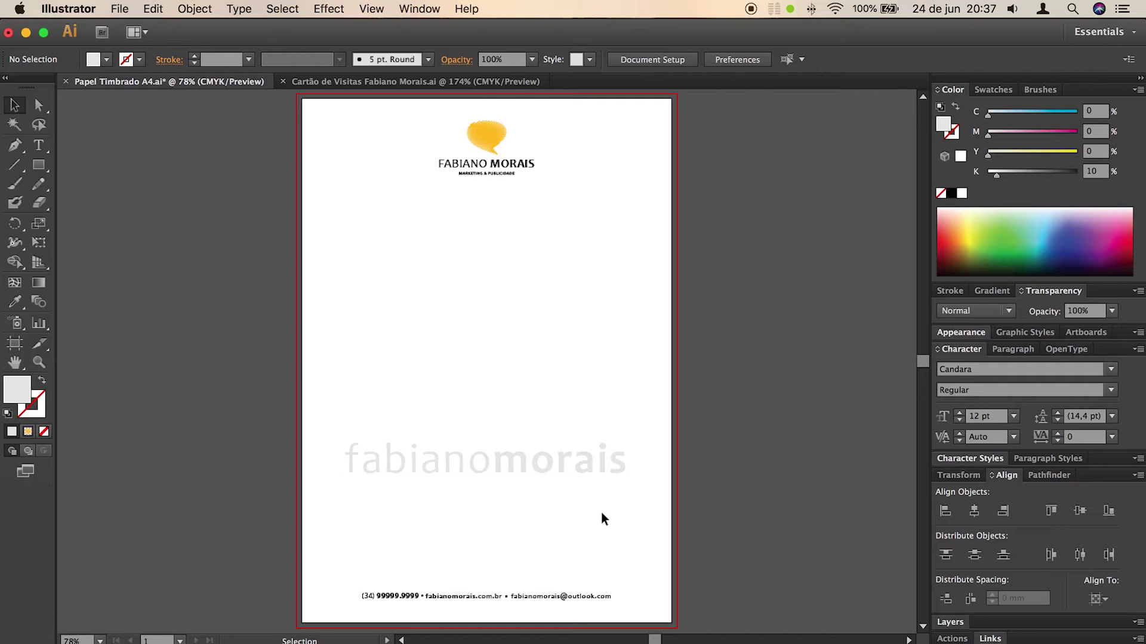
key("super+z")
key("v")
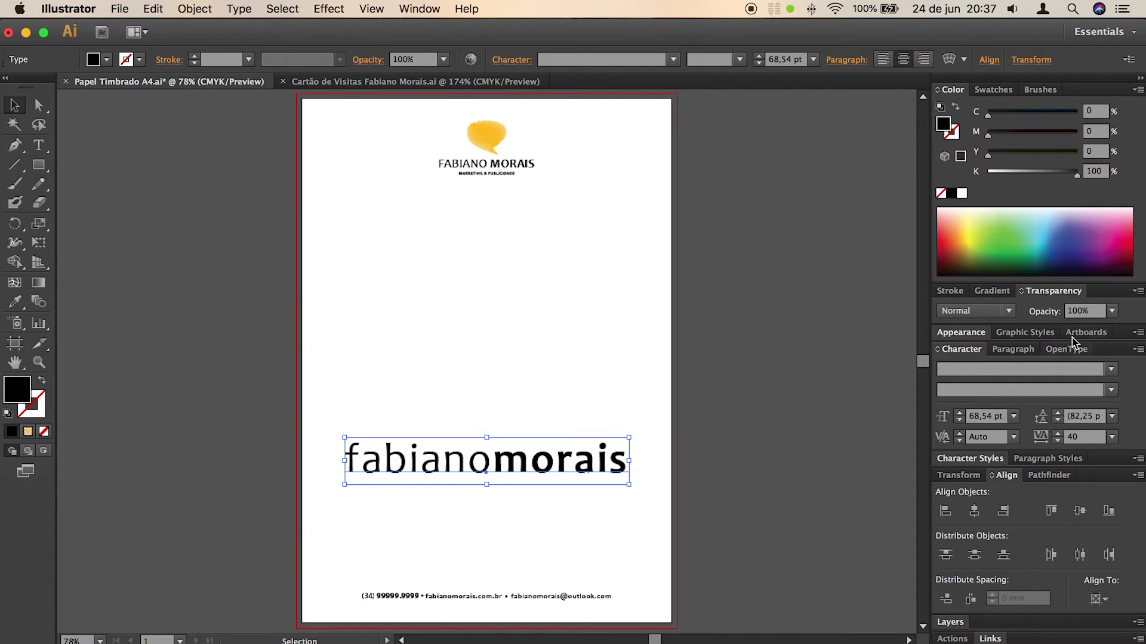
Step: Set the opacity of the enlarged website name to 10%
left_click(1113, 311)
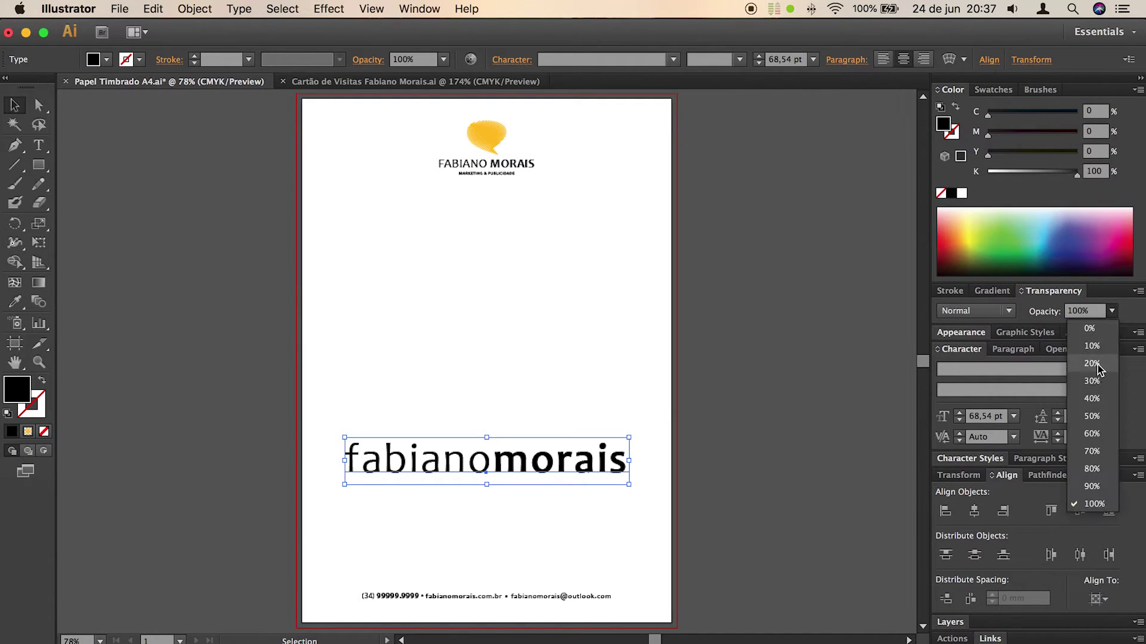
left_click(1097, 357)
left_click(521, 396)
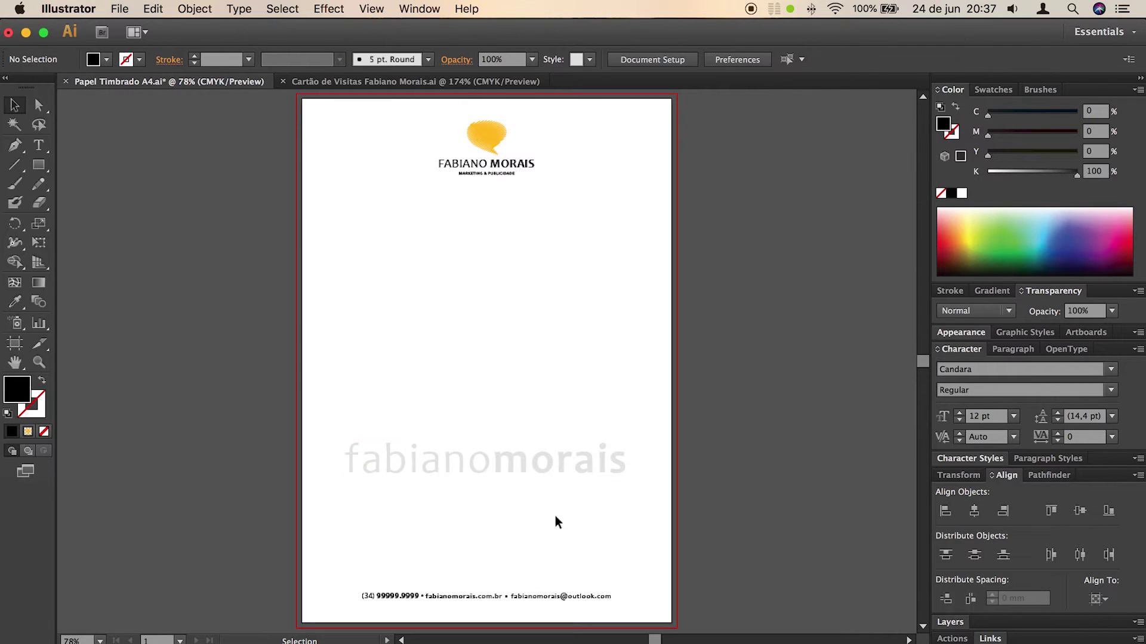
Step: Duplicate the faded website name straight above, giving the copy 100% opacity and a 10% black fill
left_click_drag(600, 468, 601, 409)
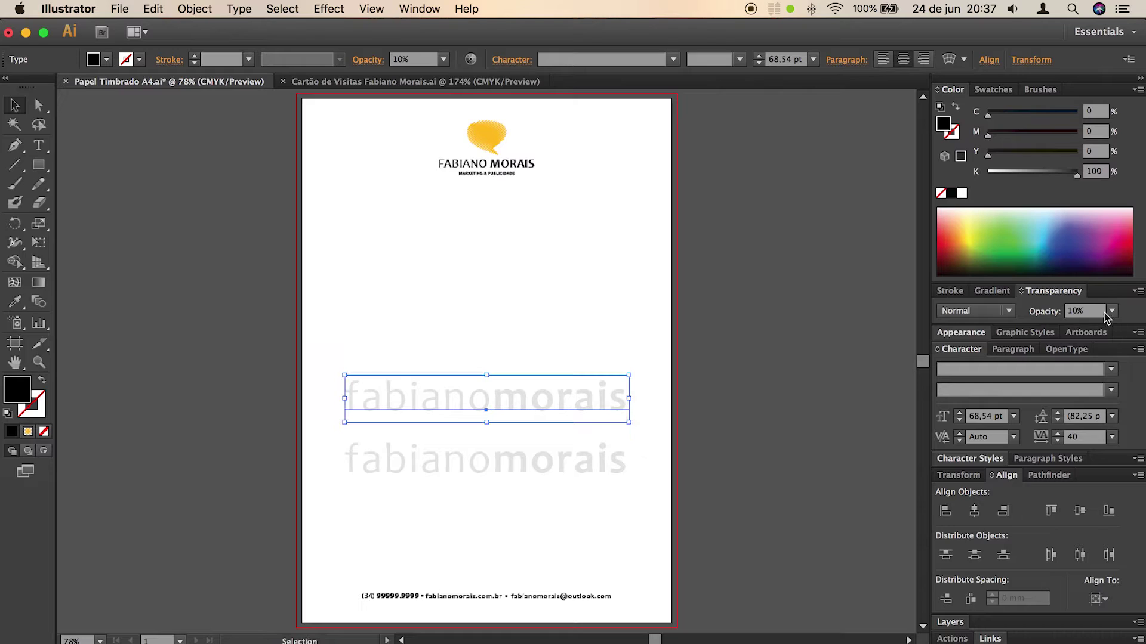
left_click(1112, 311)
left_click(1112, 509)
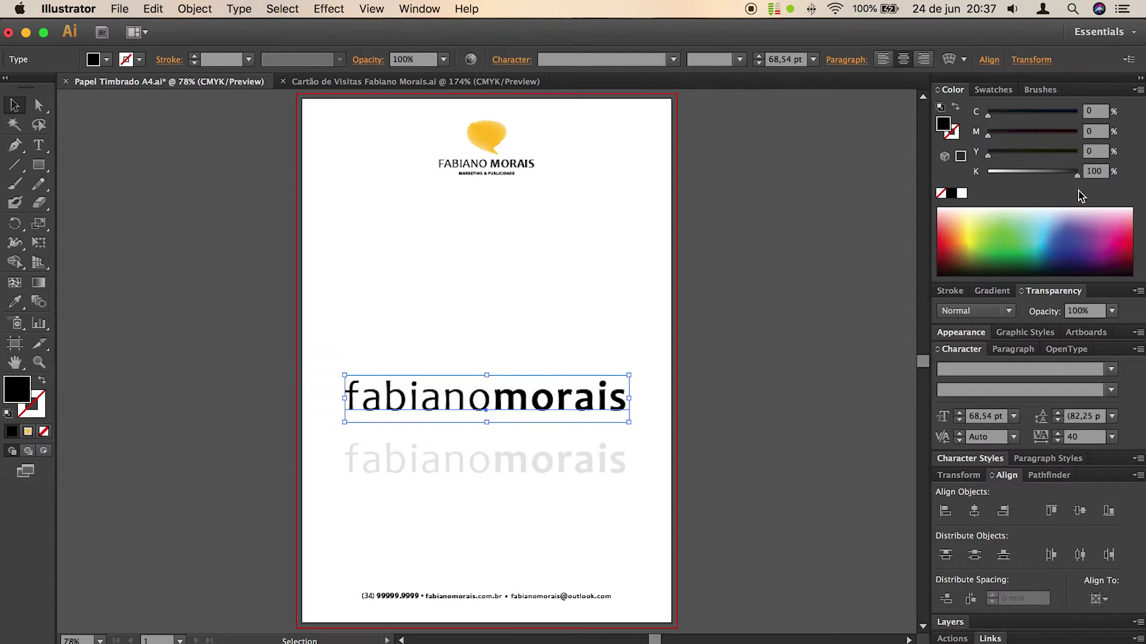
left_click_drag(1077, 175, 998, 181)
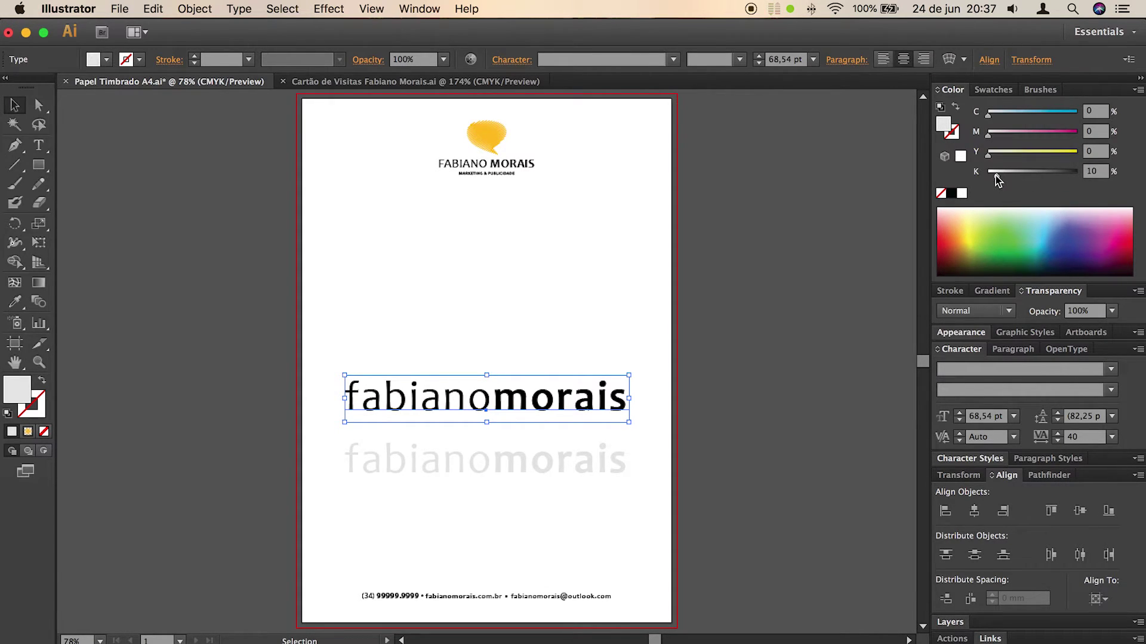
left_click(598, 535)
Step: Compare the upper 10% black copy with the lower 10% opacity text by moving the copy closer and apart
left_click_drag(605, 411, 607, 430)
left_click(592, 533)
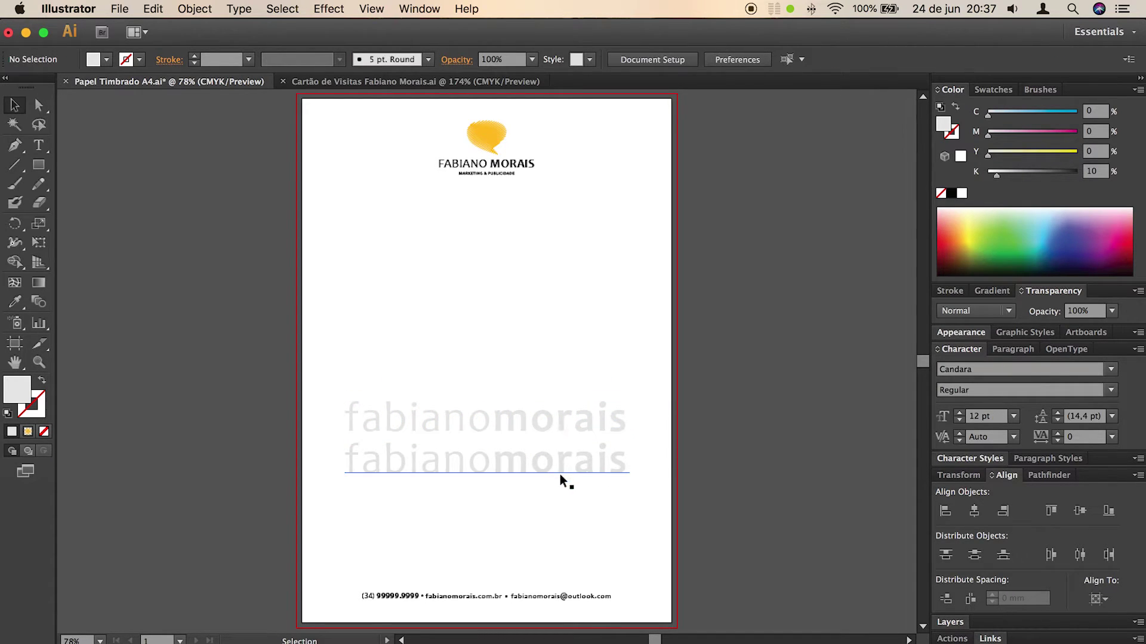
left_click(568, 468)
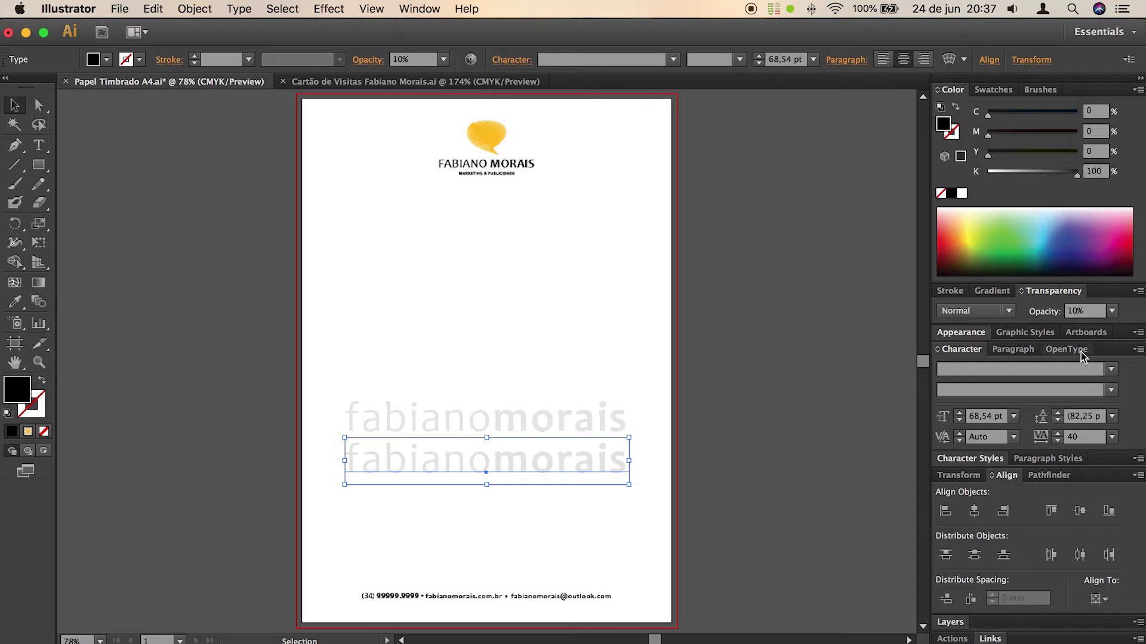
left_click(607, 529)
left_click_drag(586, 428, 588, 408)
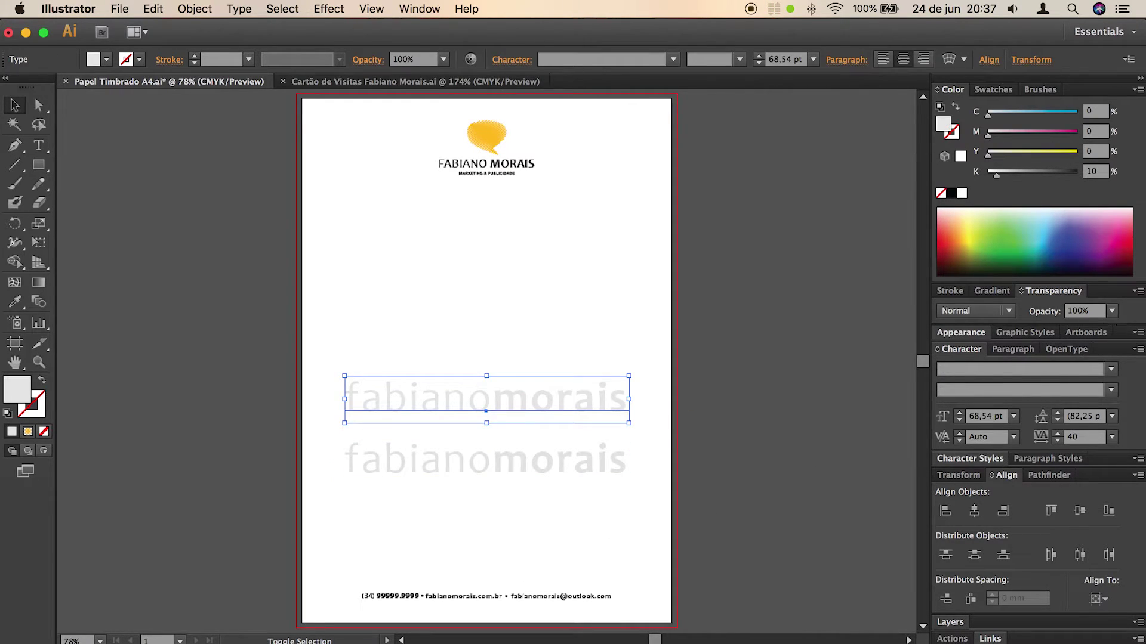
left_click(644, 522)
left_click_drag(555, 409, 568, 421)
left_click(585, 532)
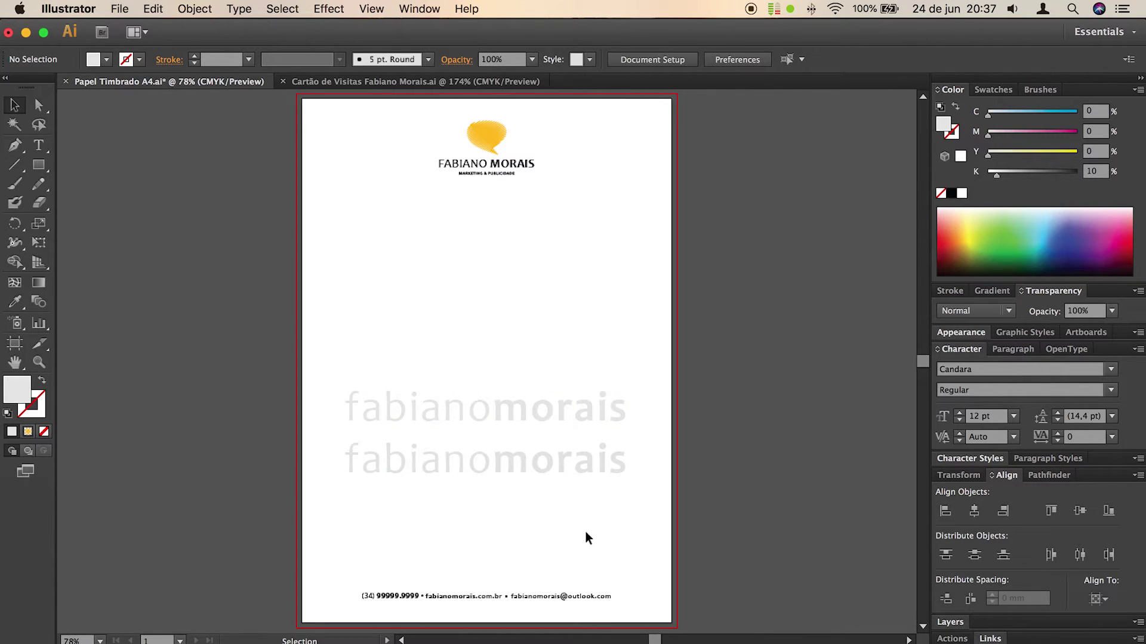
Step: Delete the 10% opacity text and move the 10% black website name down to just above the footer contact line
left_click(583, 470)
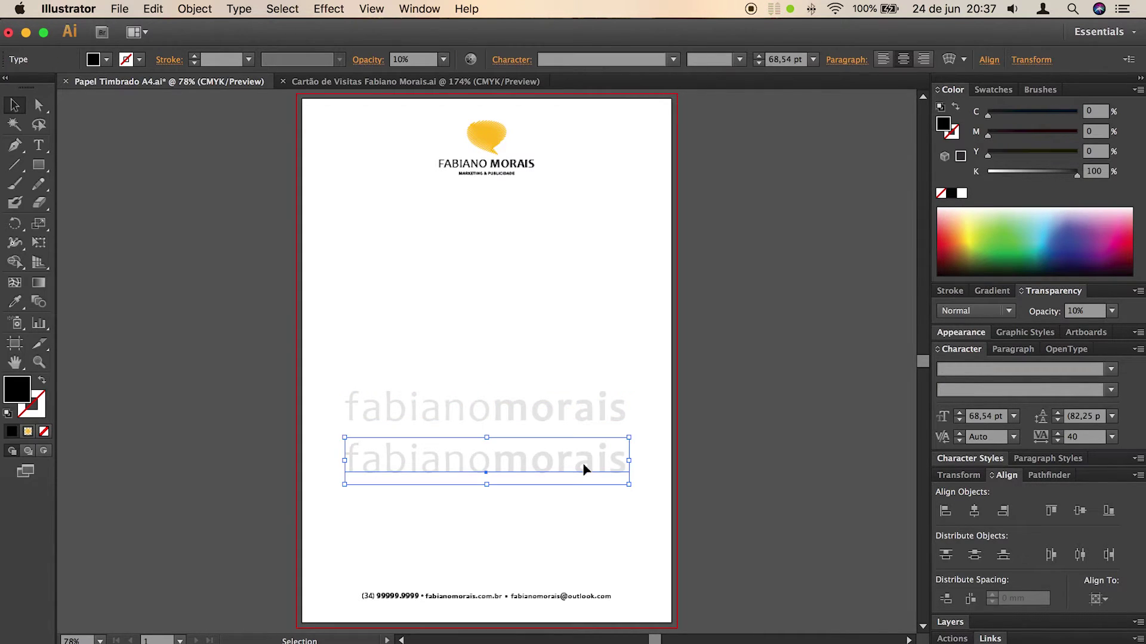
key("Delete")
left_click_drag(583, 412, 585, 473)
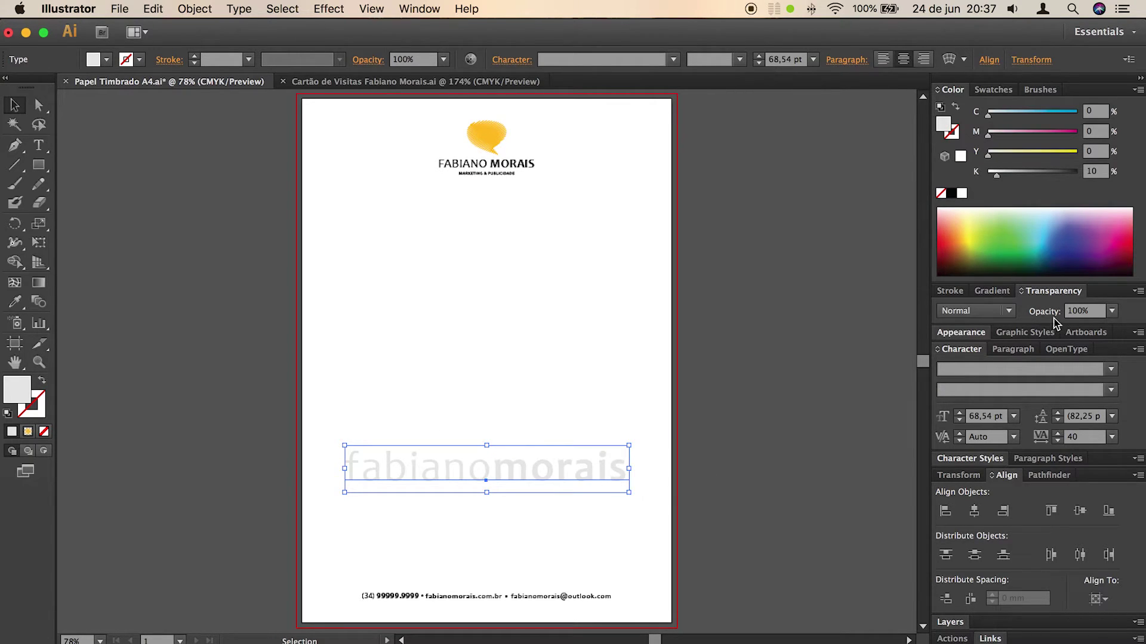
left_click_drag(589, 482, 588, 574)
left_click(677, 525)
Step: Align the large grey website name to the horizontal center of the artboard
left_click(595, 559)
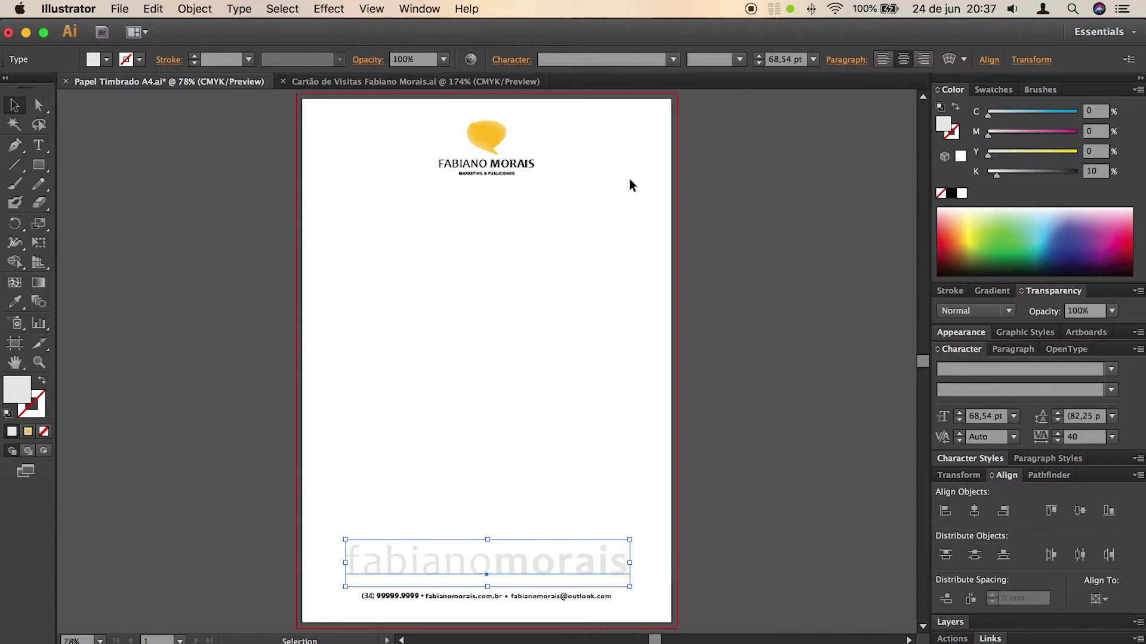
left_click(986, 60)
left_click(852, 105)
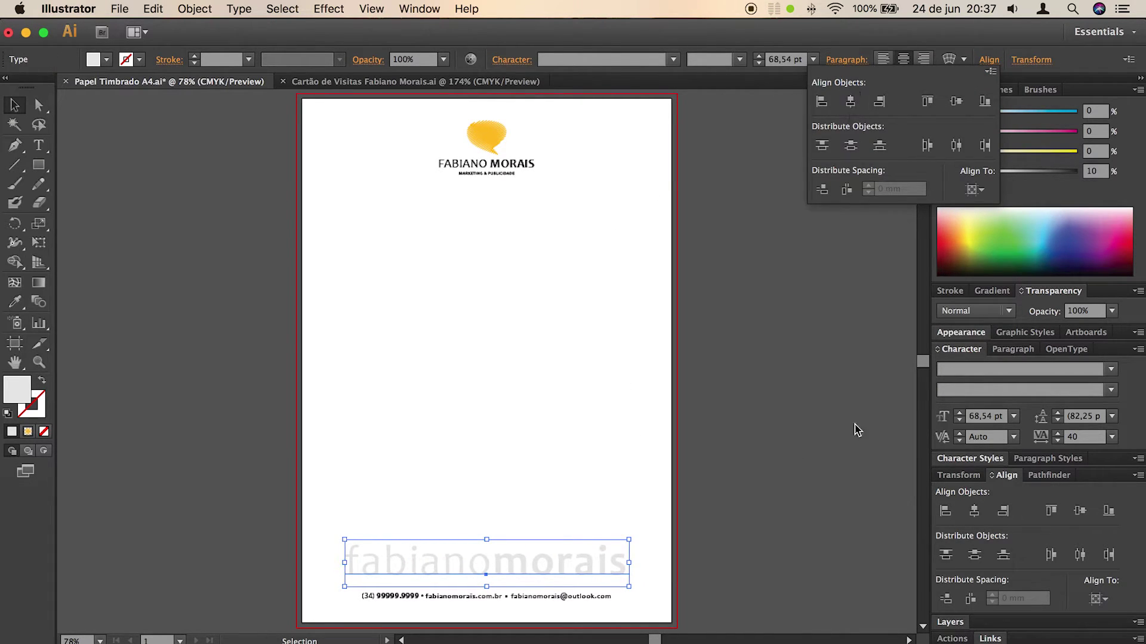
left_click(590, 506)
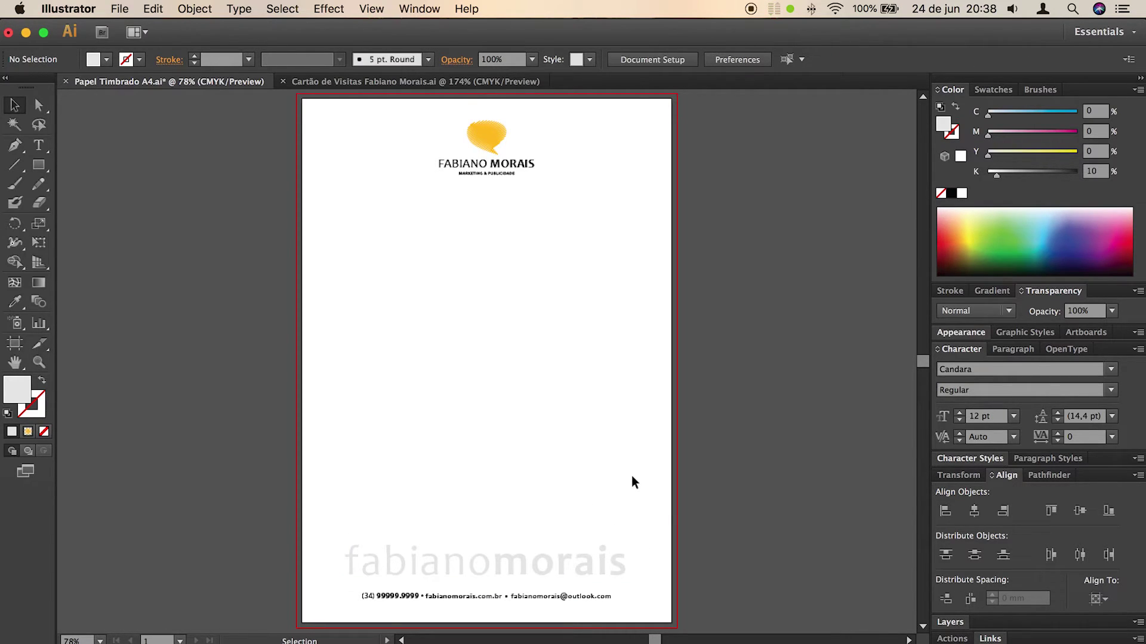
Step: Nudge the large grey website name slightly down toward the footer contact line
left_click(612, 553)
key("Down")
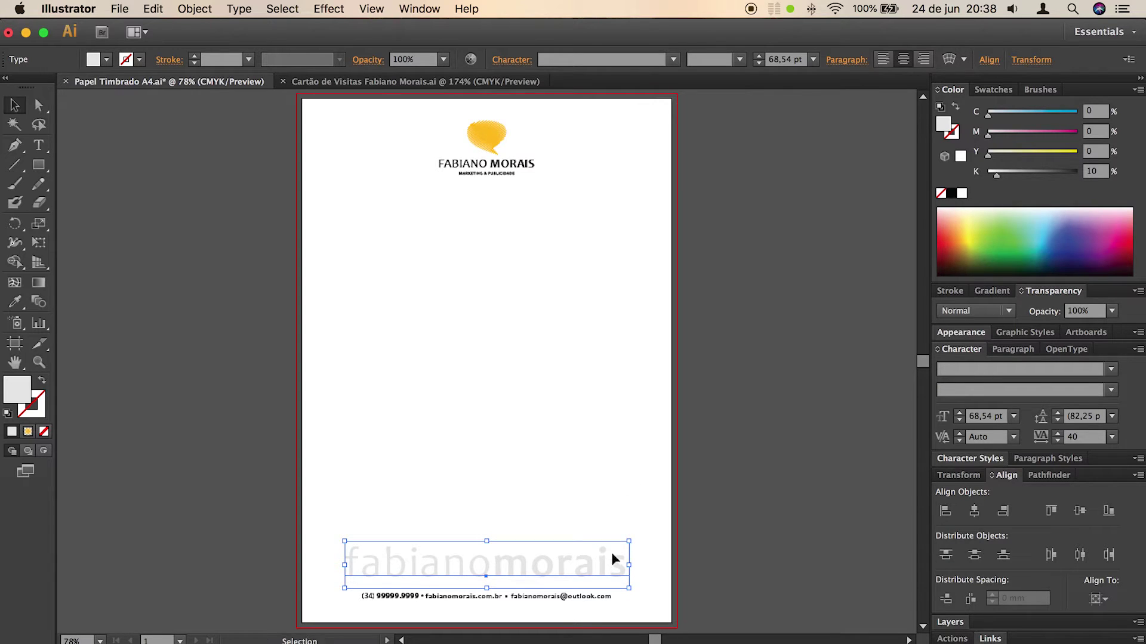
left_click(676, 499)
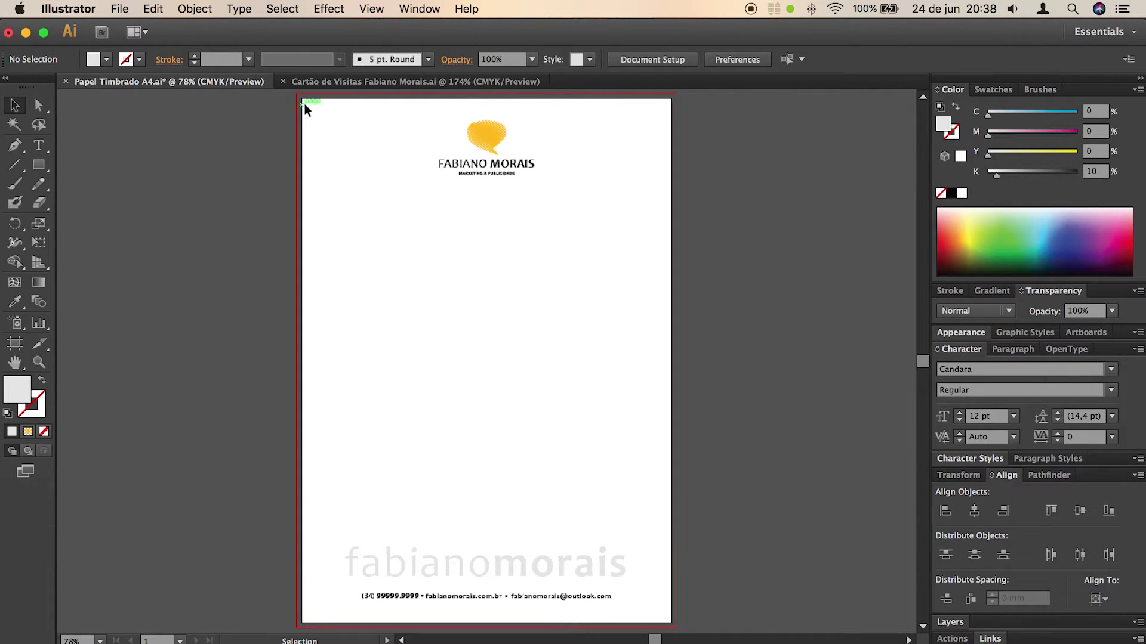
Step: Draw a light grey rectangle across the page bottom out to the bleed, lowering its top edge to the base of the large website name
left_click(42, 171)
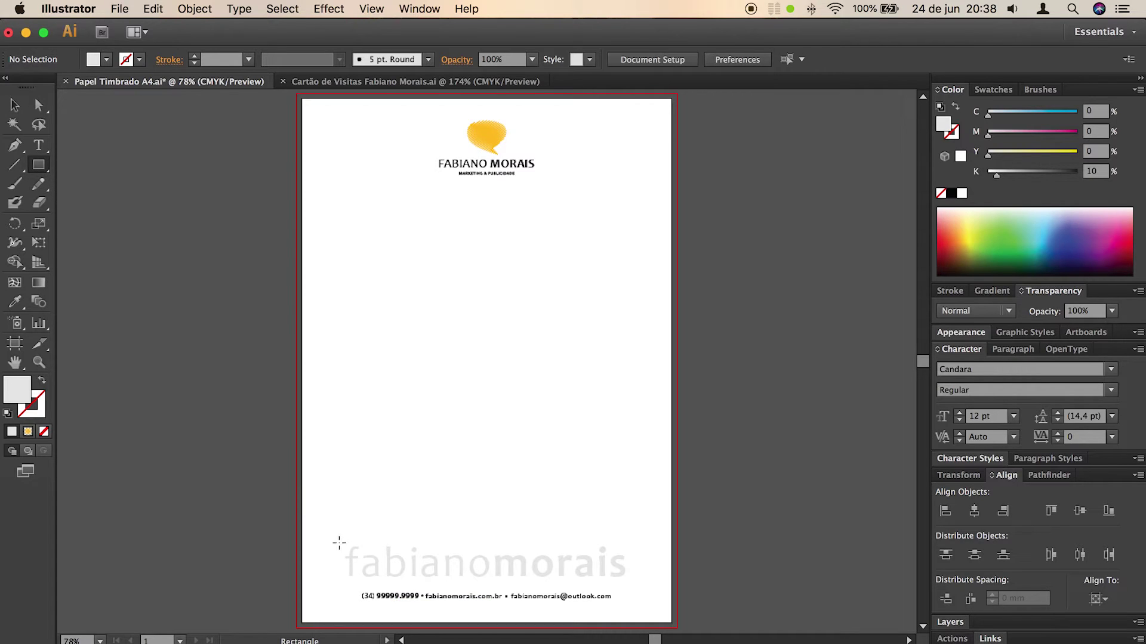
left_click_drag(295, 561, 676, 628)
left_click(13, 106)
left_click_drag(488, 559, 487, 573)
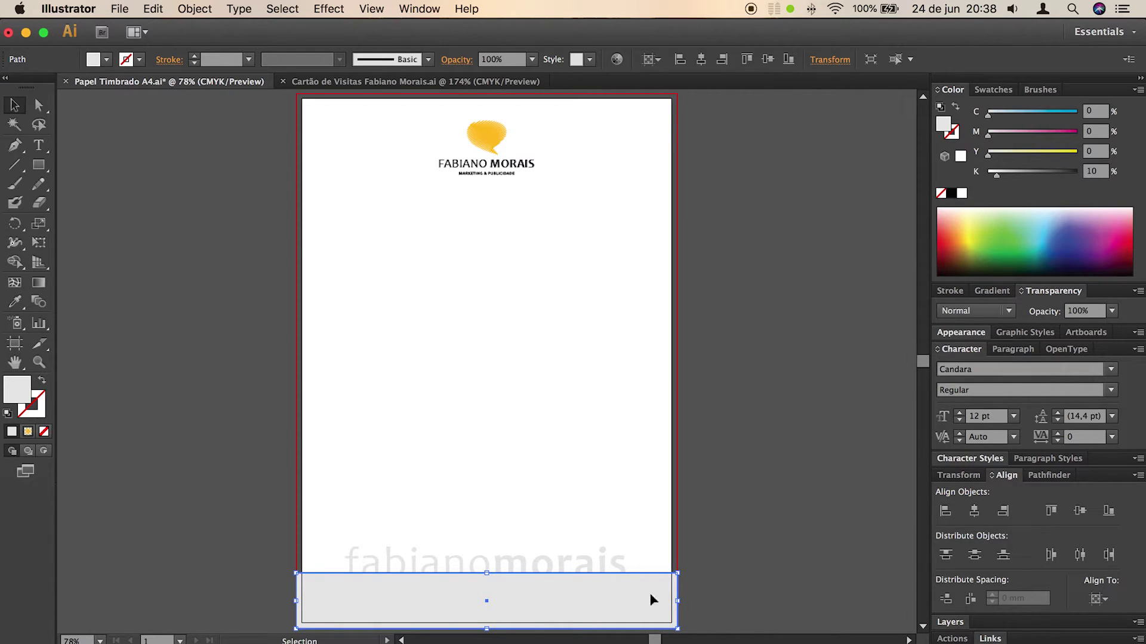
Step: Collapse the Color, Transparency and Character panels and expand the Layers panel to list all objects
left_click(949, 623)
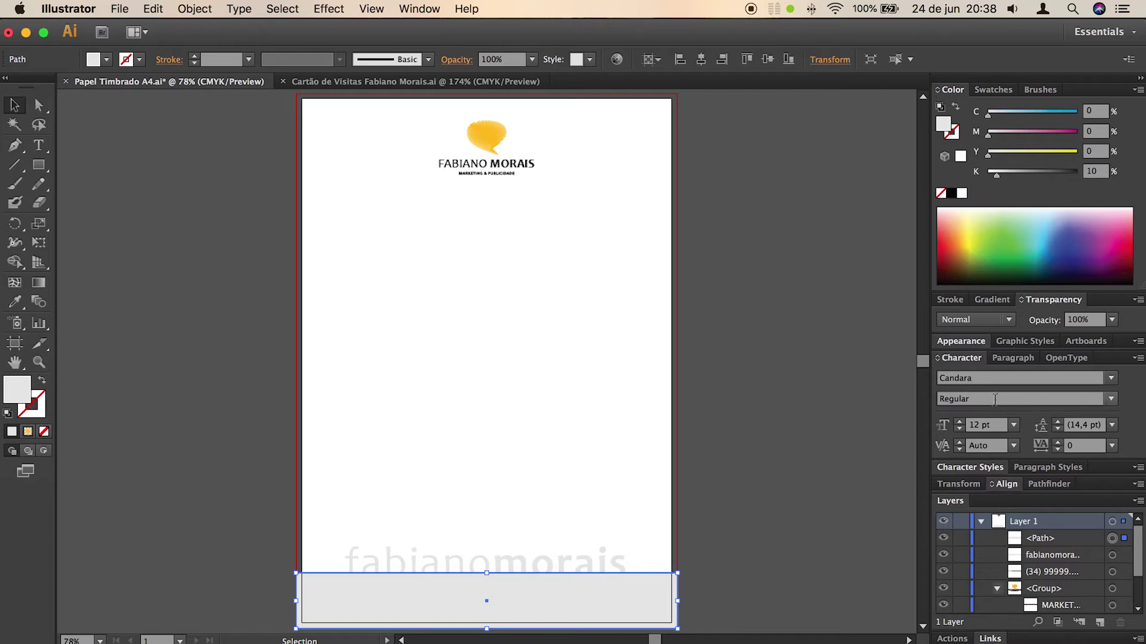
left_click(938, 358)
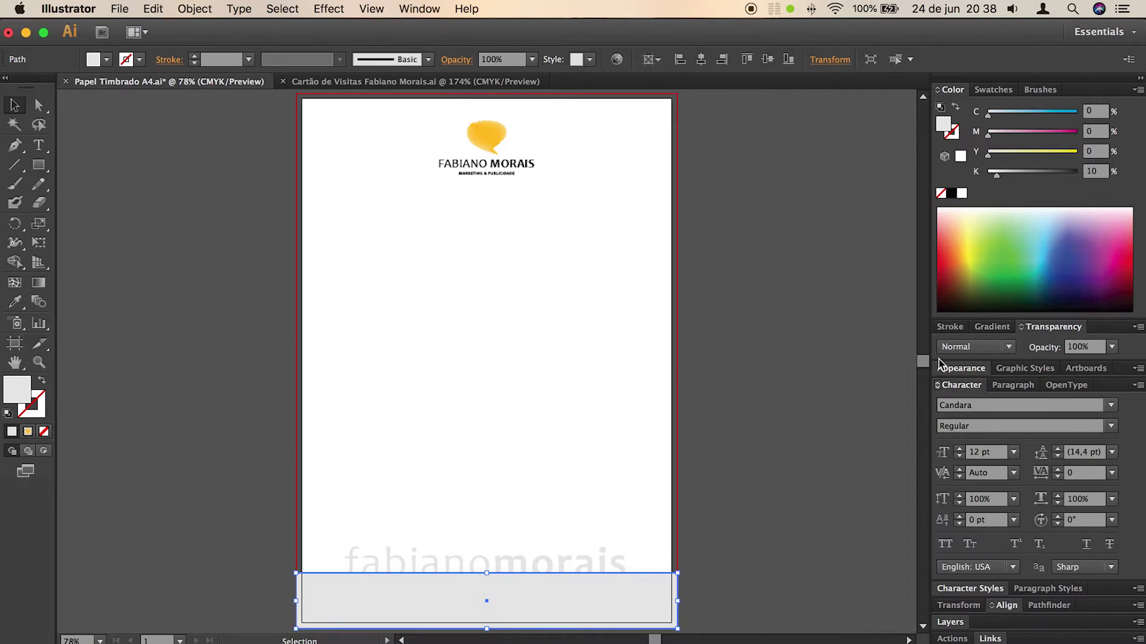
left_click(938, 91)
left_click(938, 91)
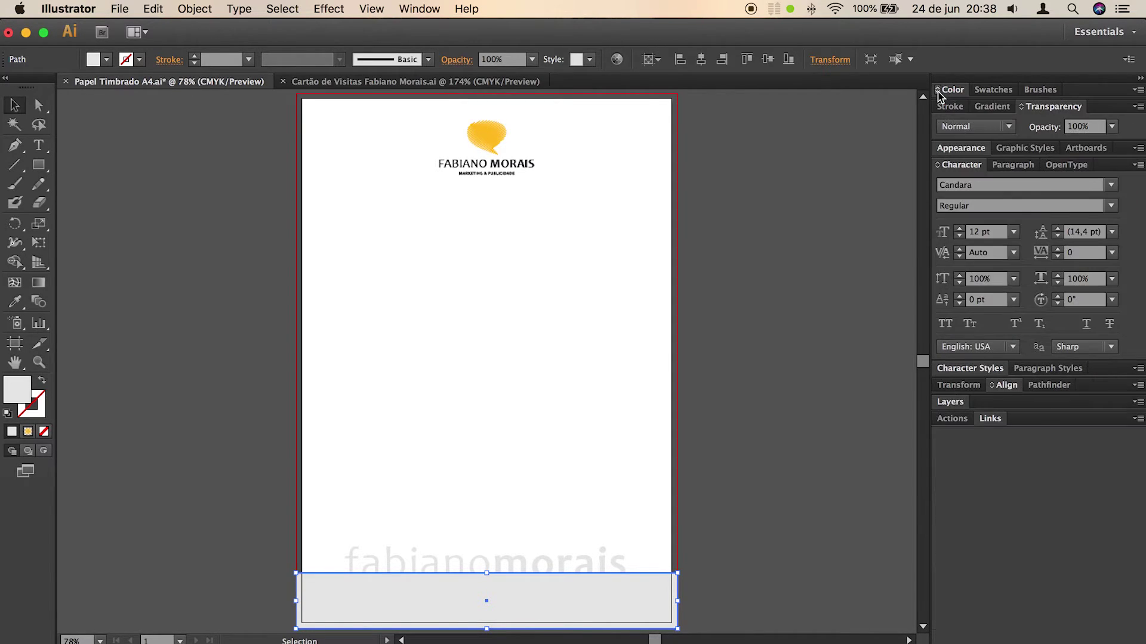
left_click(1021, 107)
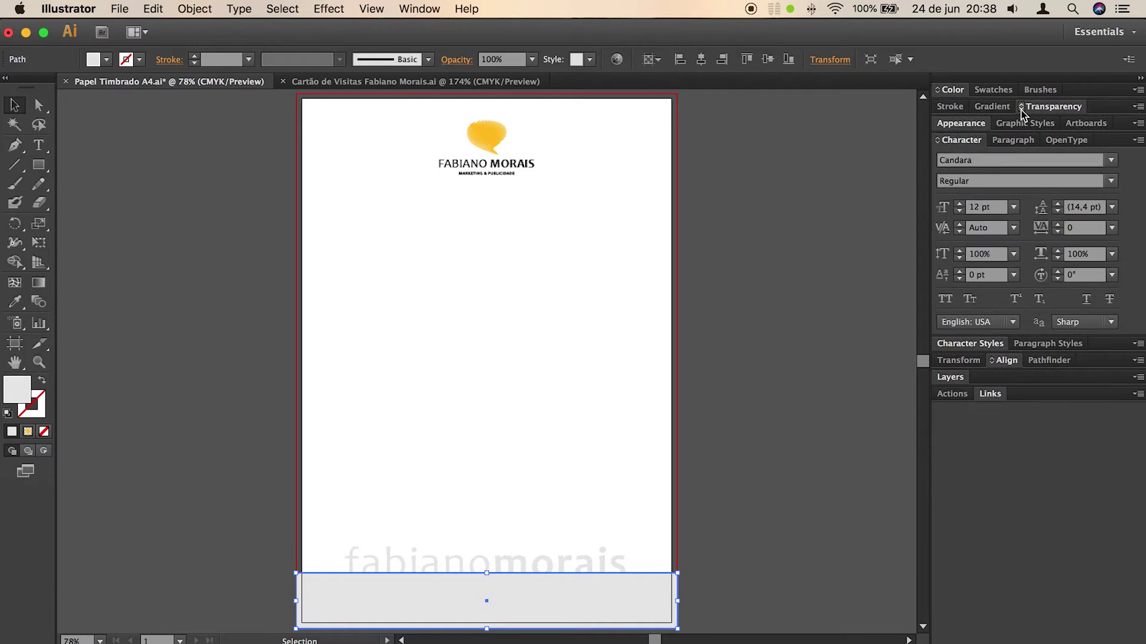
left_click(938, 142)
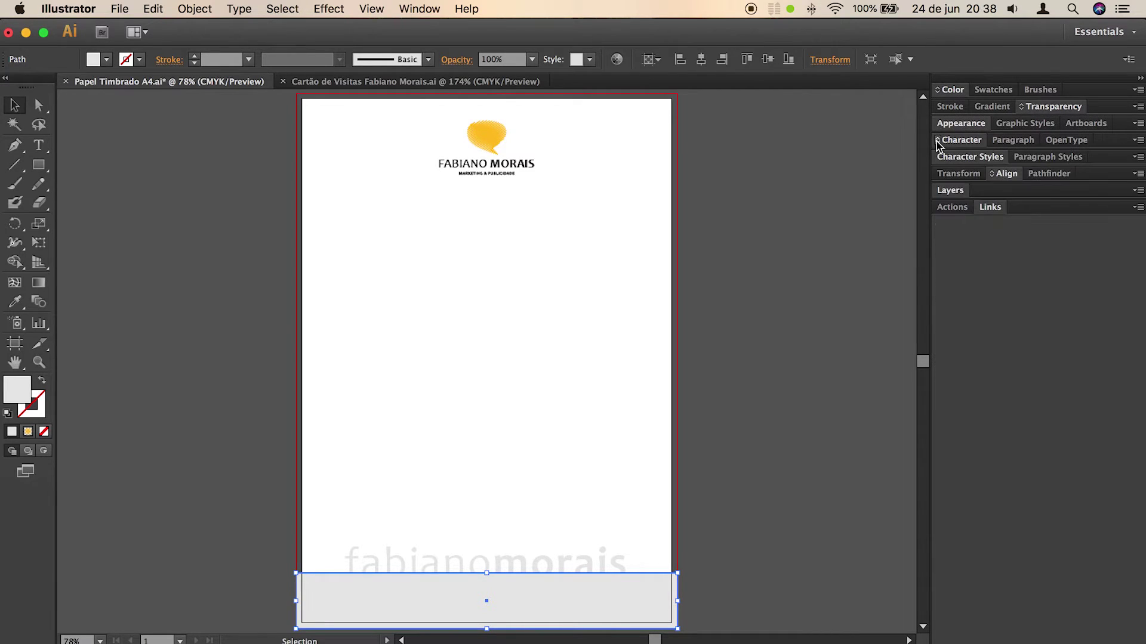
left_click(949, 191)
Step: Try moving the grey rectangle to the bottom of the layer stack inside the logo group, and undo the reorder
left_click(1061, 231)
left_click_drag(1061, 230, 1070, 355)
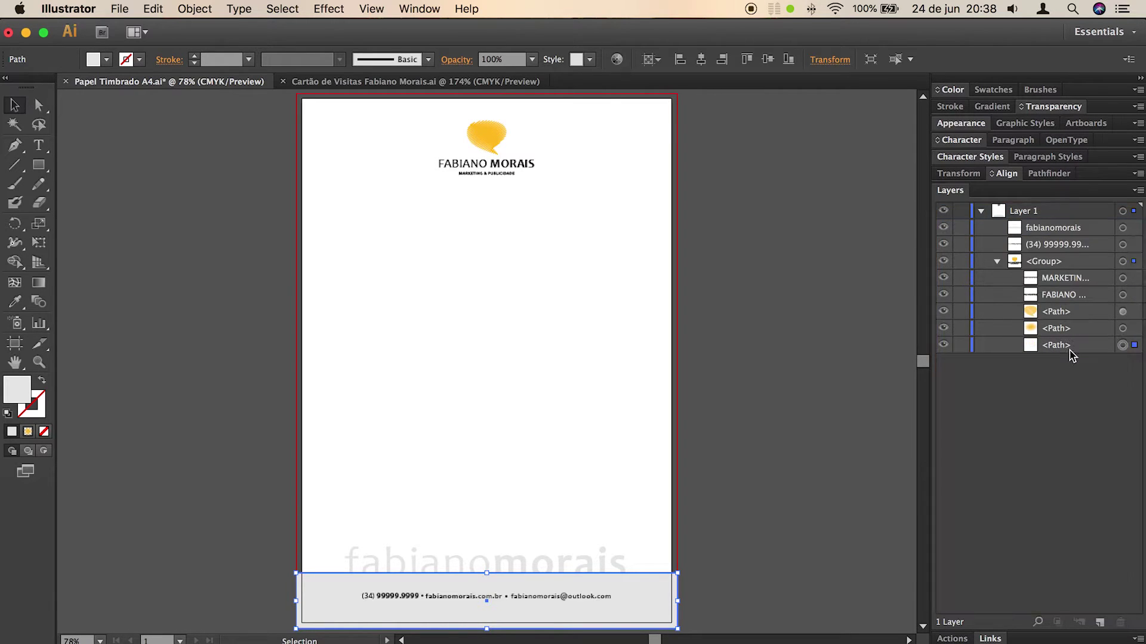
left_click(770, 483)
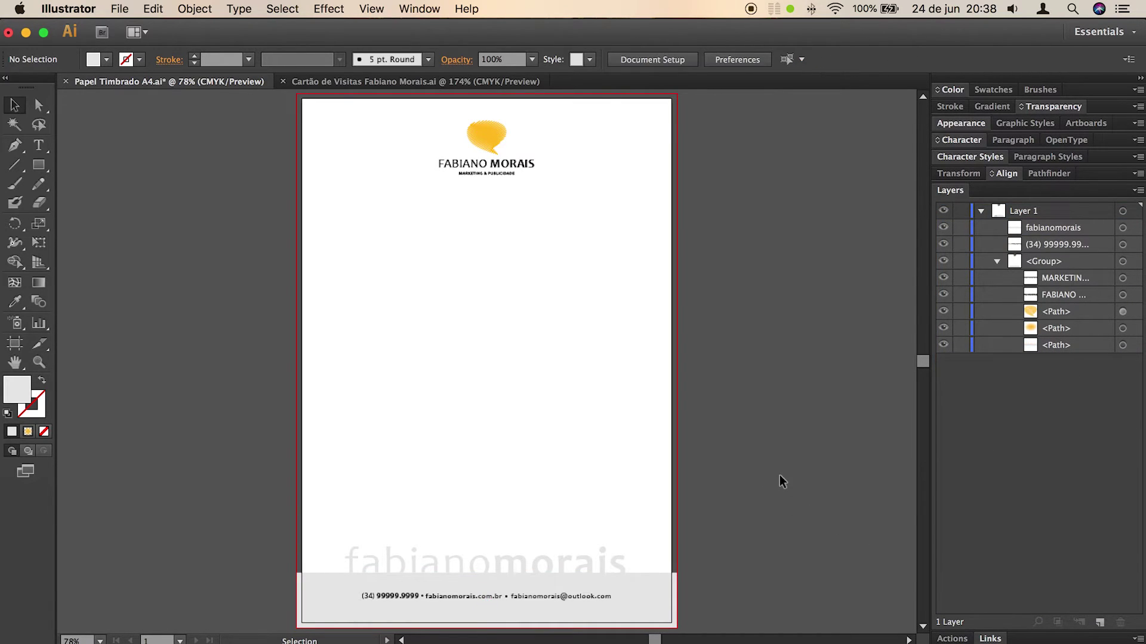
key("super+z")
key("super+z")
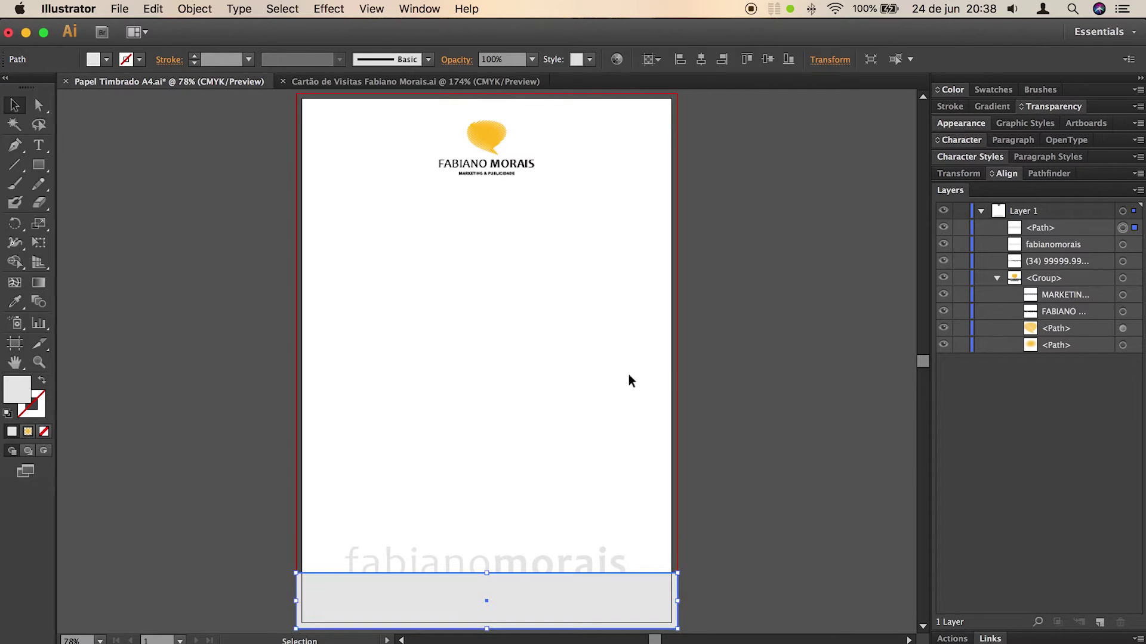
Step: Try sending the light grey rectangle behind all artwork, and bring it to the front again
right_click(621, 607)
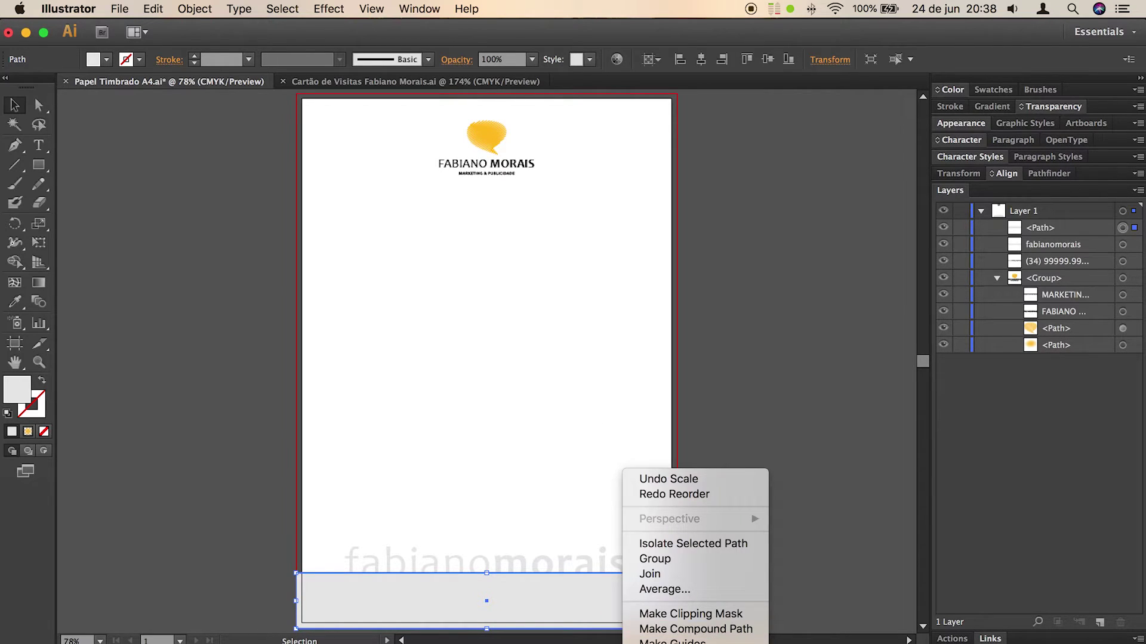
mouse_move(686, 643)
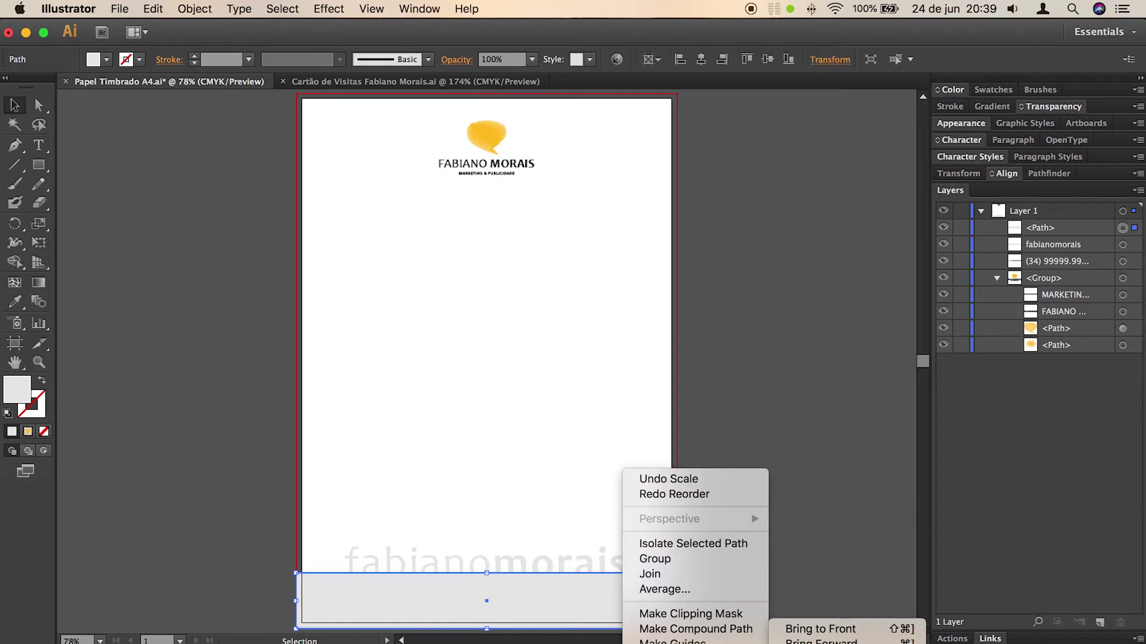
left_click(814, 643)
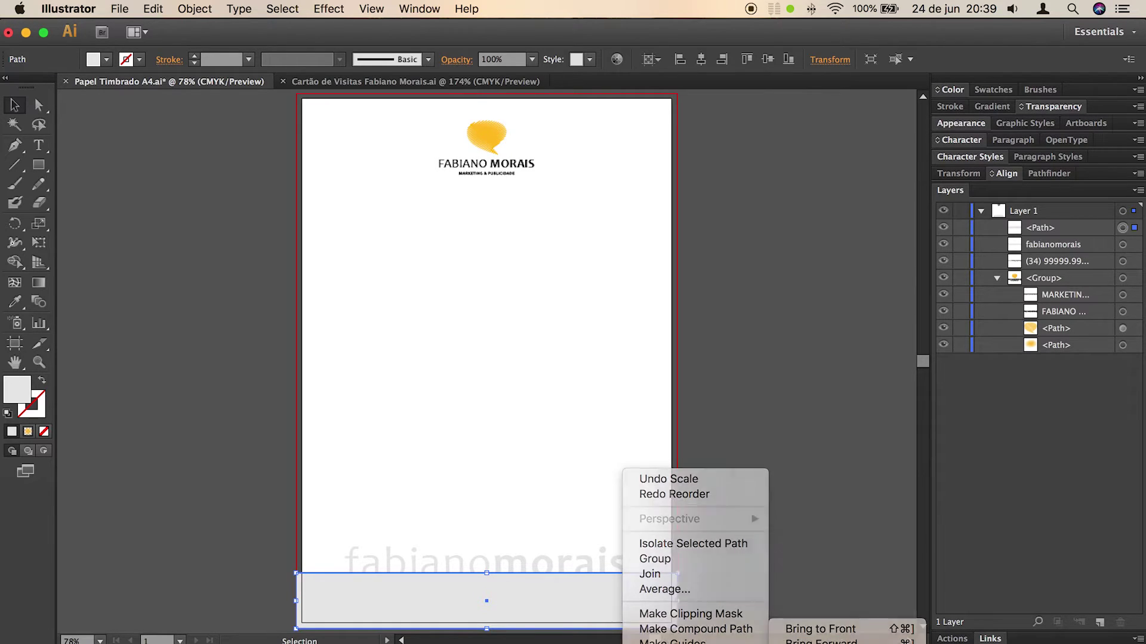
right_click(645, 606)
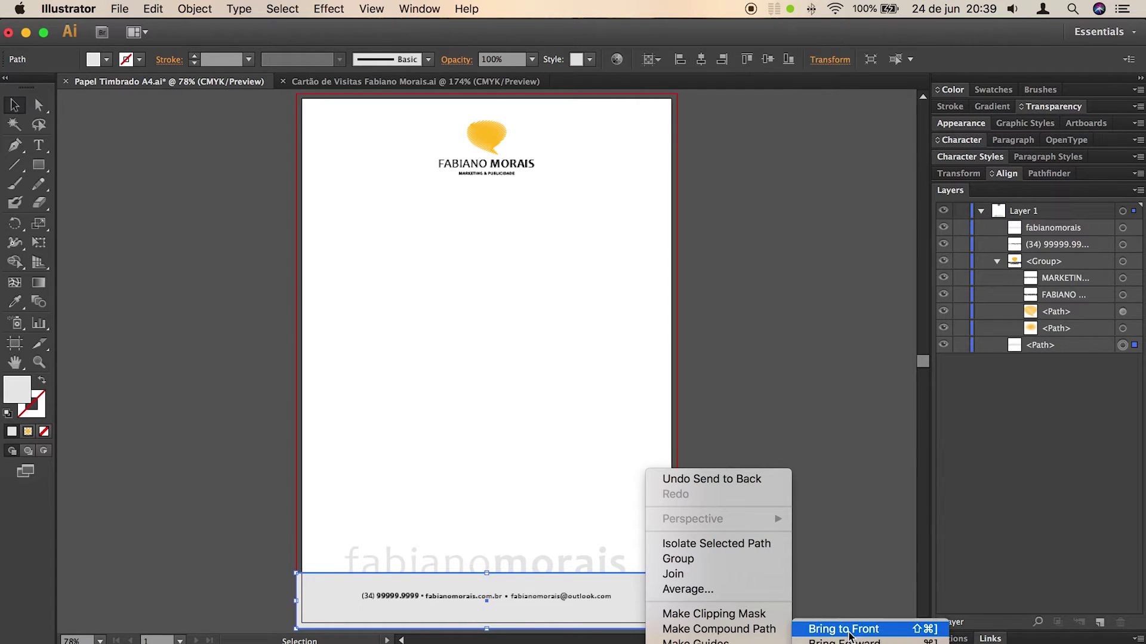
left_click(850, 636)
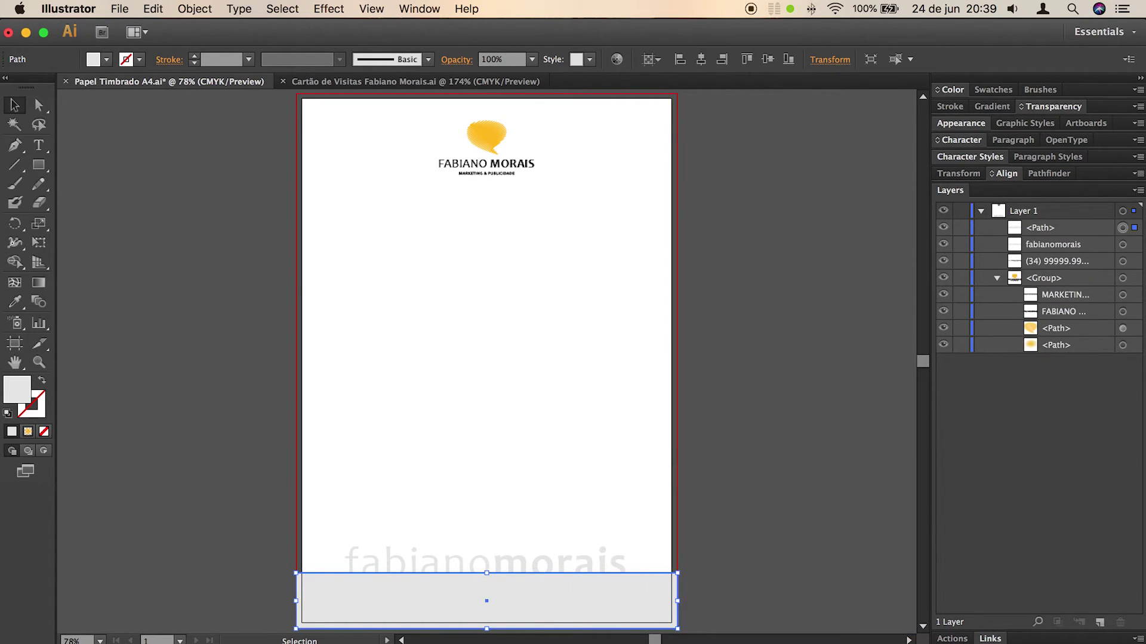
Step: Send the light grey rectangle backward one level, and send it to the back behind the contact line and logo
right_click(629, 600)
mouse_move(704, 635)
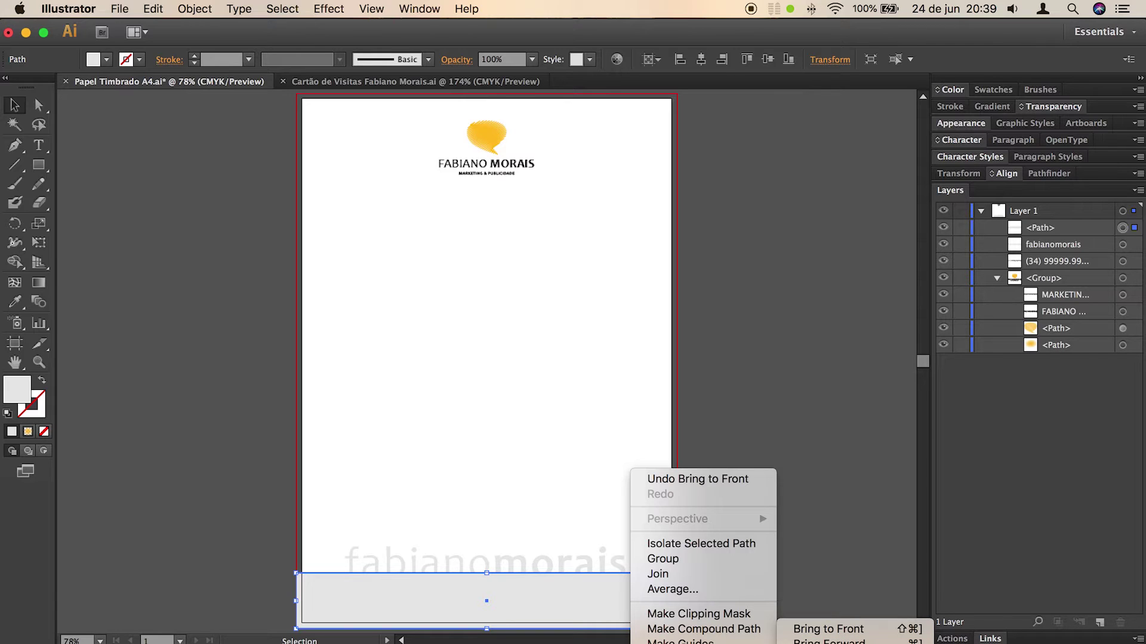
left_click(829, 643)
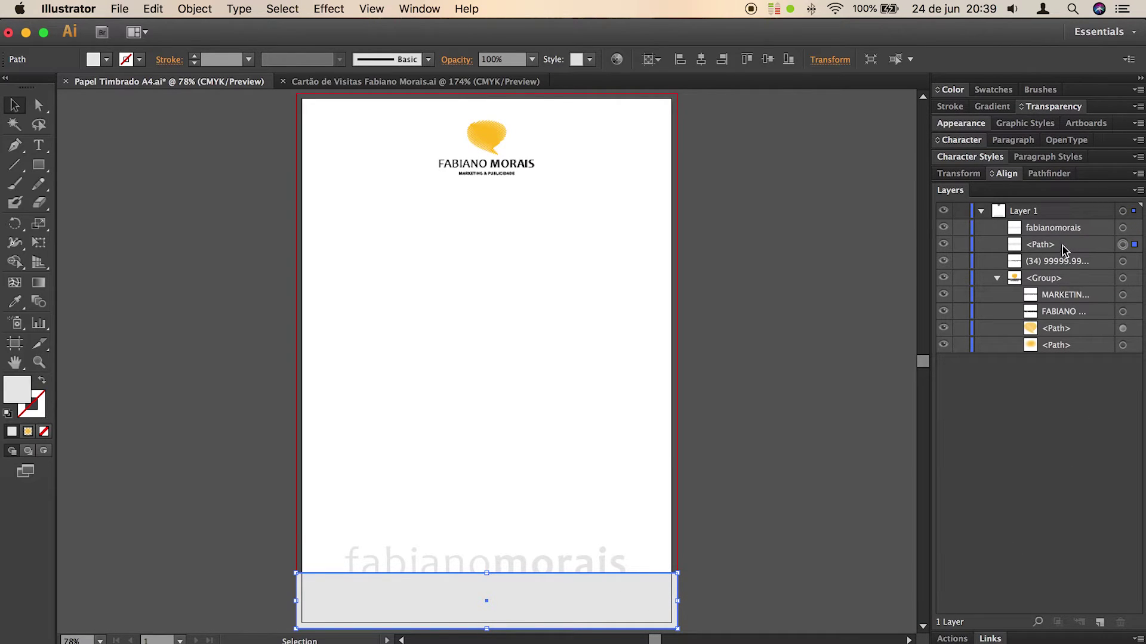
right_click(599, 603)
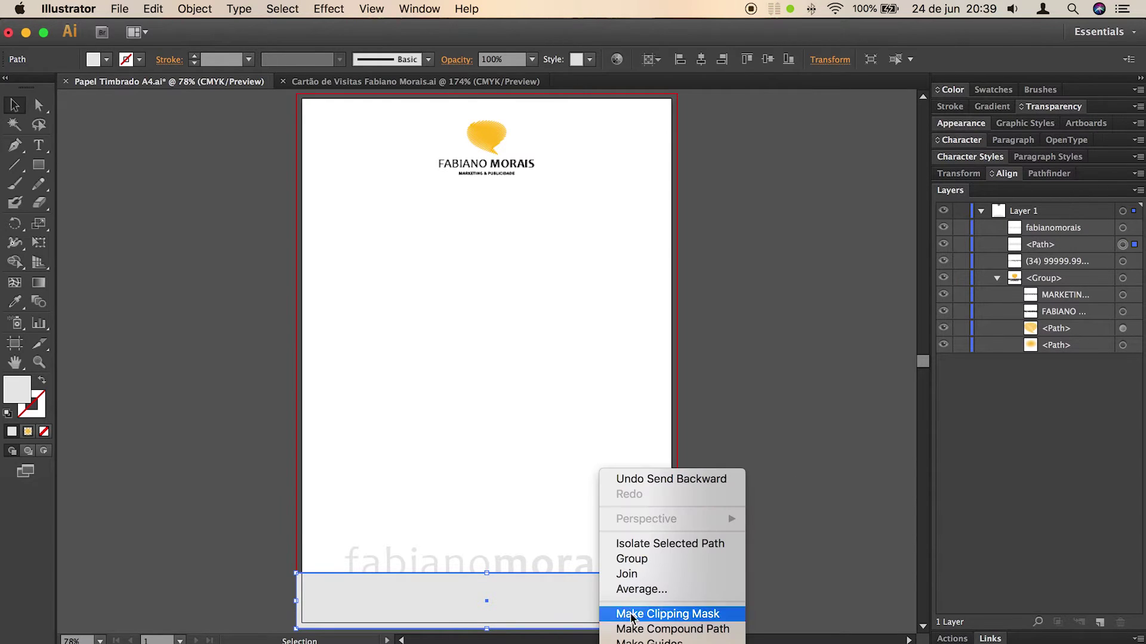
mouse_move(645, 643)
left_click(829, 643)
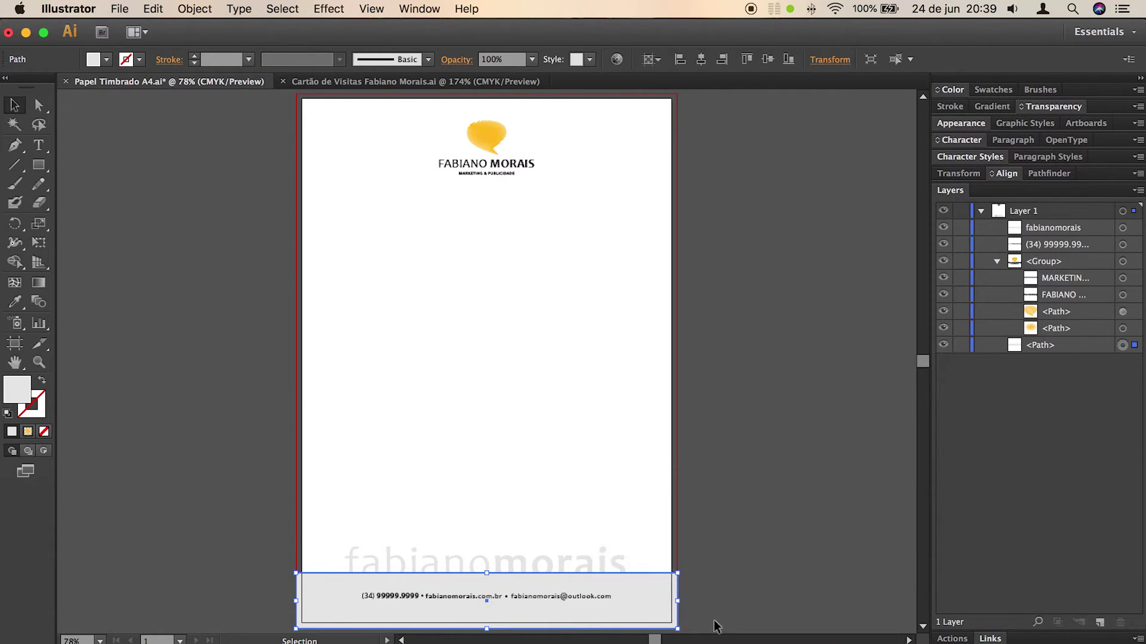
left_click(657, 496)
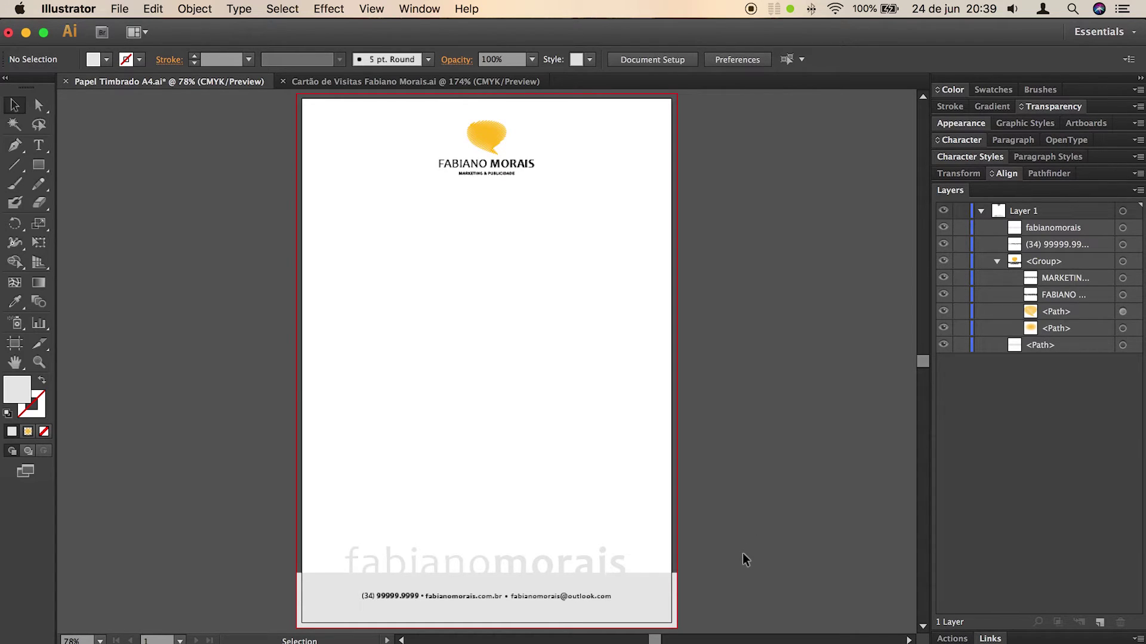
Step: Try shrinking the grey band evenly inside the page's side edges and raising its lower edge near the contact line, and undo the resizing
left_click(669, 594)
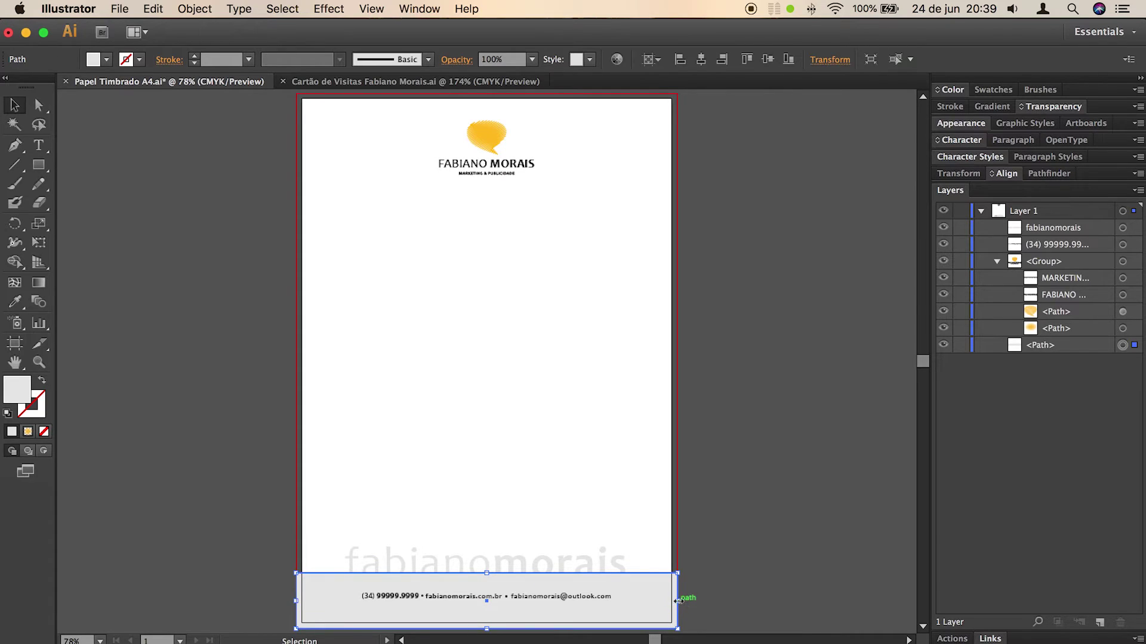
left_click_drag(678, 601, 660, 601)
left_click_drag(487, 625, 488, 607)
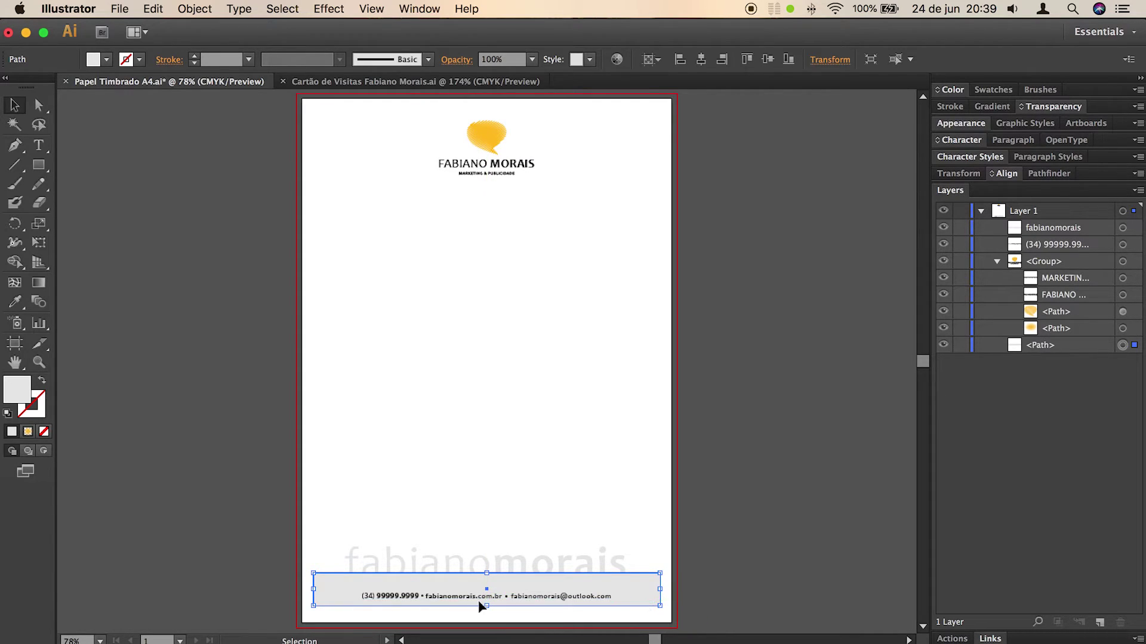
left_click_drag(488, 608, 489, 603)
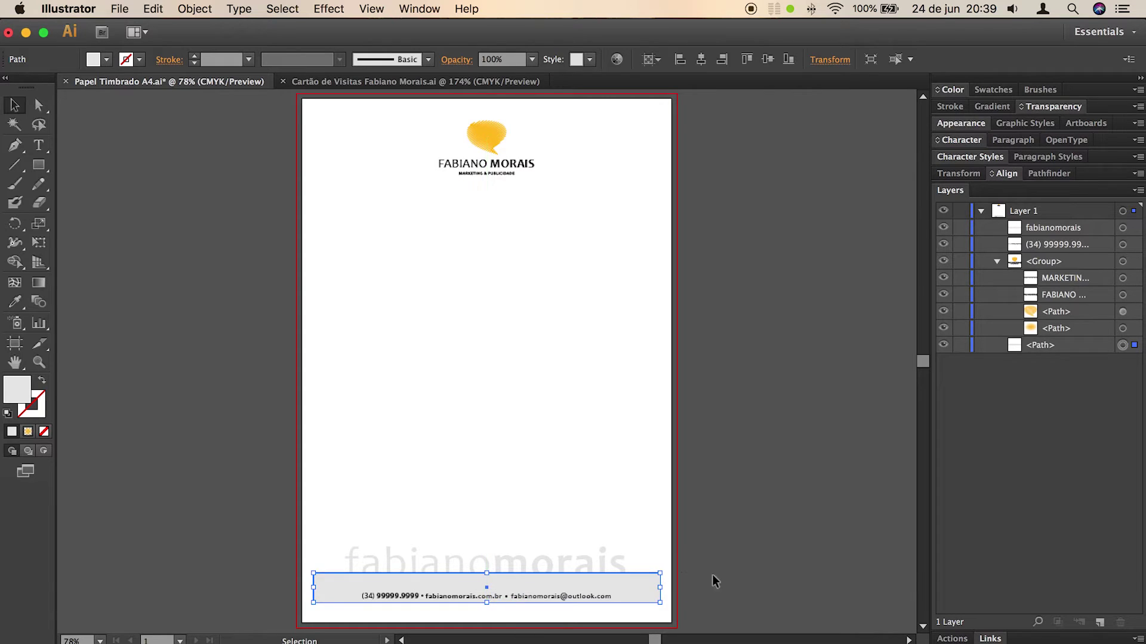
left_click(694, 582)
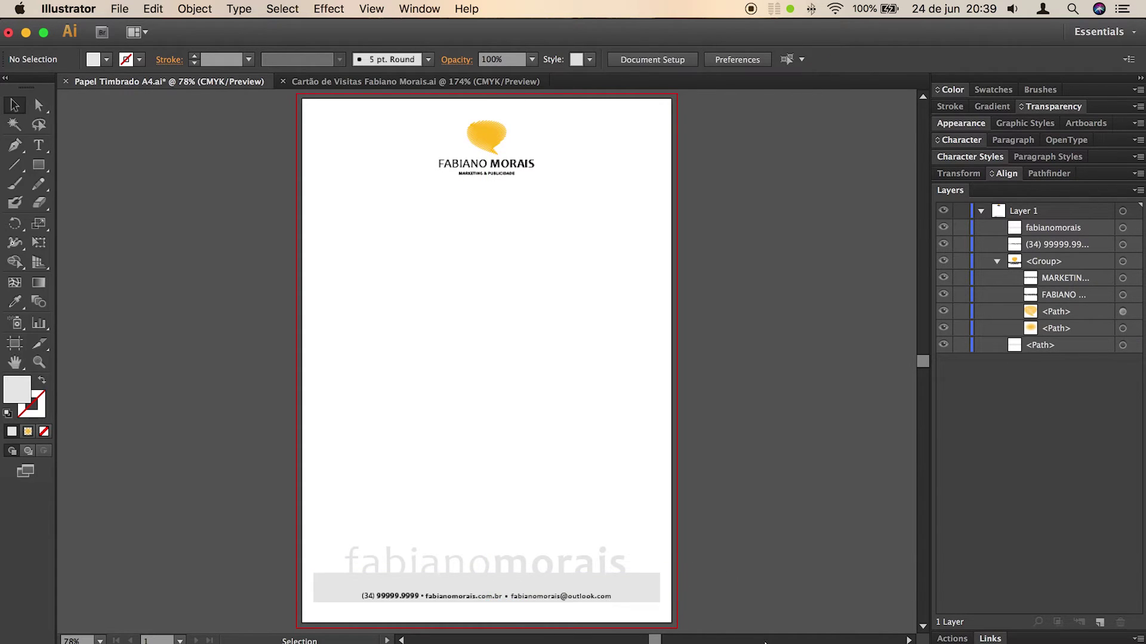
key("super+z")
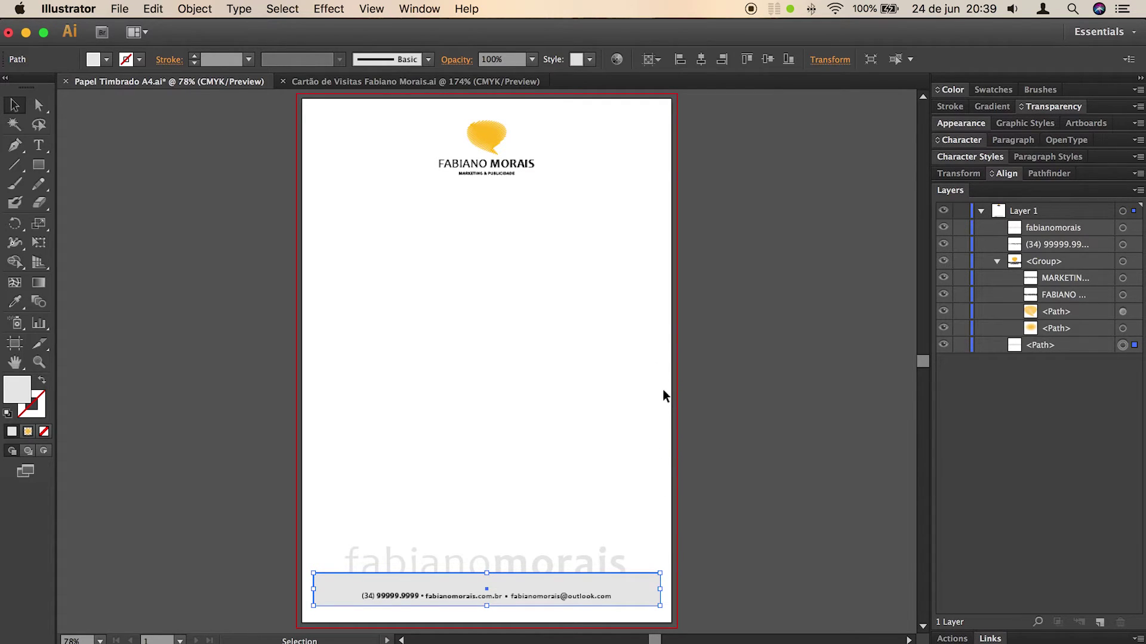
left_click(648, 531)
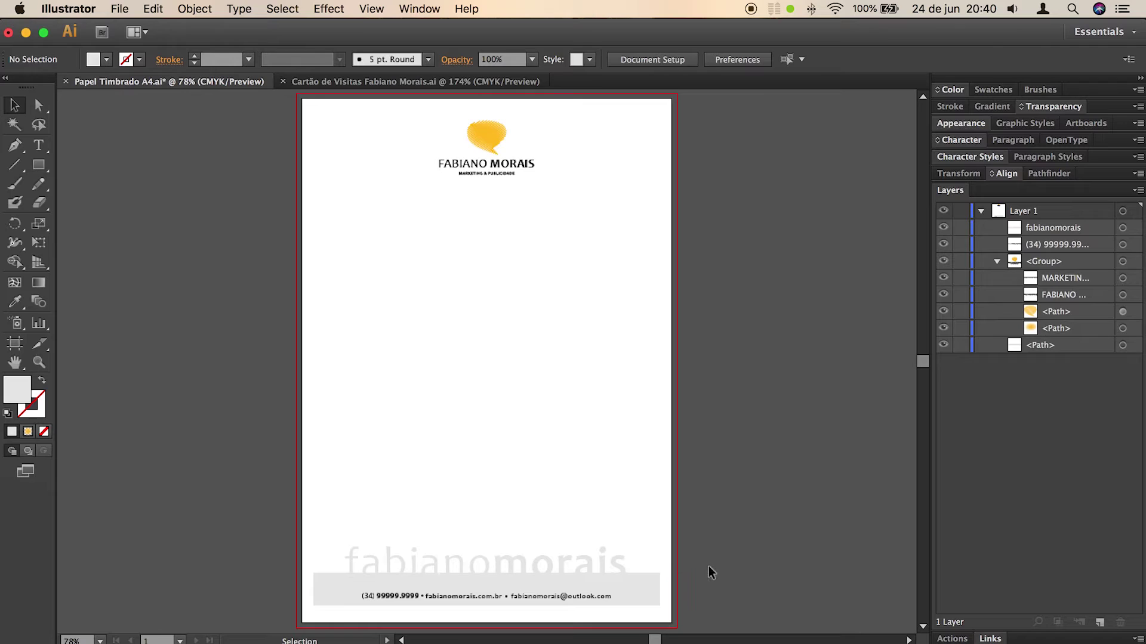
key("super+z")
key("super+z")
key("super+z")
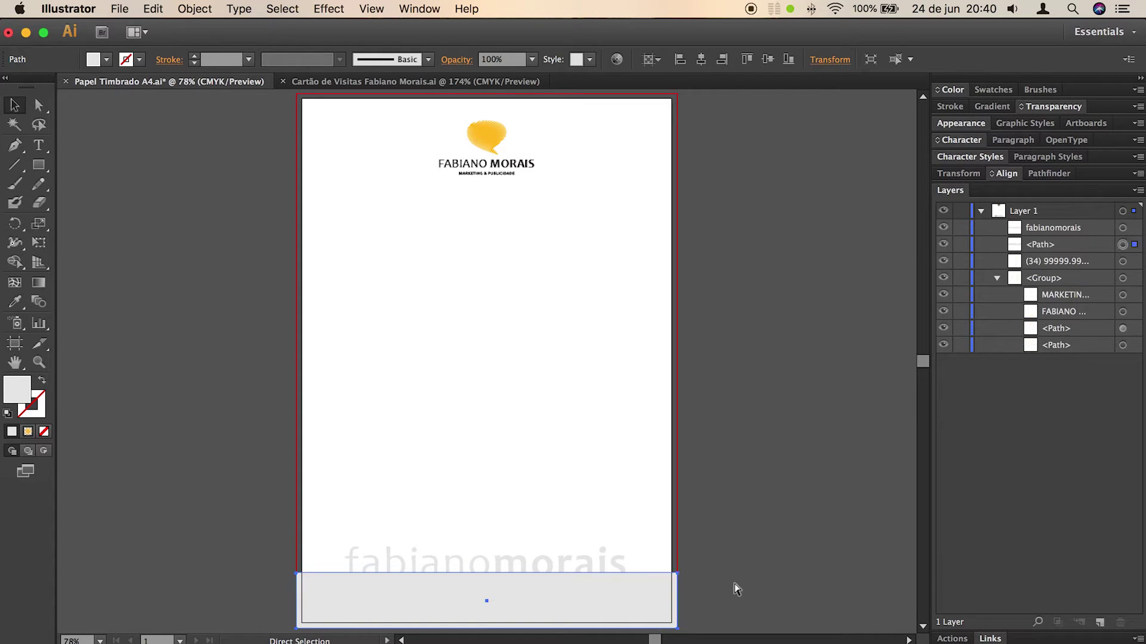
key("super+z")
key("super+z")
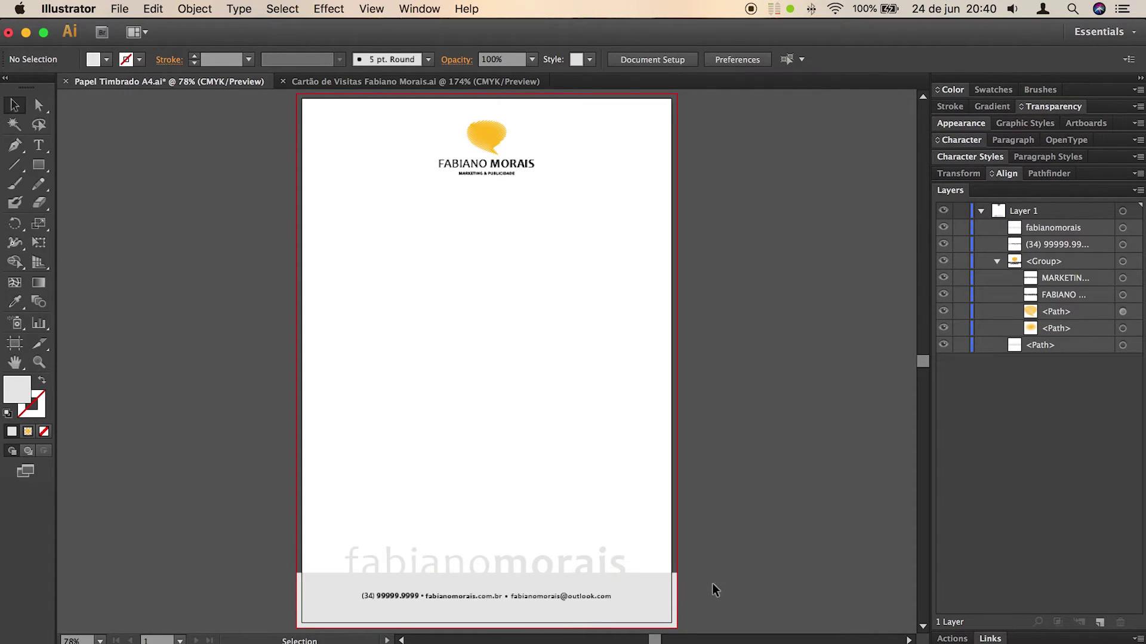
Step: Move the large grey website name slightly up so its base sits just above the grey band
left_click_drag(622, 566, 622, 564)
left_click(815, 563)
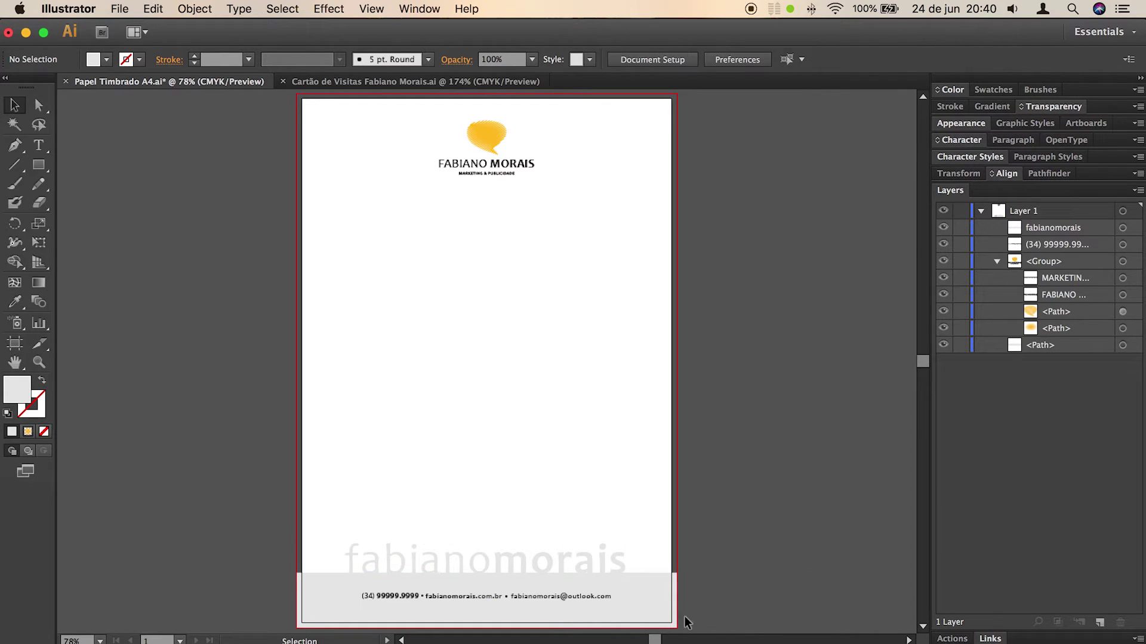
left_click(661, 601)
left_click(818, 589)
Step: Nudge the contact line slightly down within the grey footer band
left_click(603, 594)
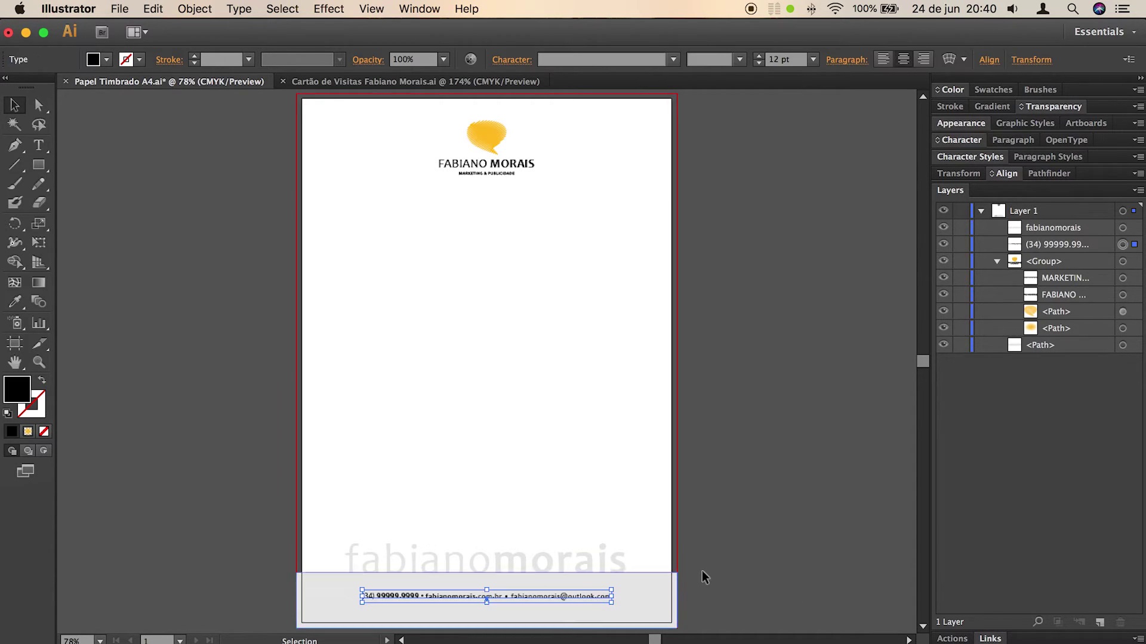
key("Down")
key("Down")
key("Down")
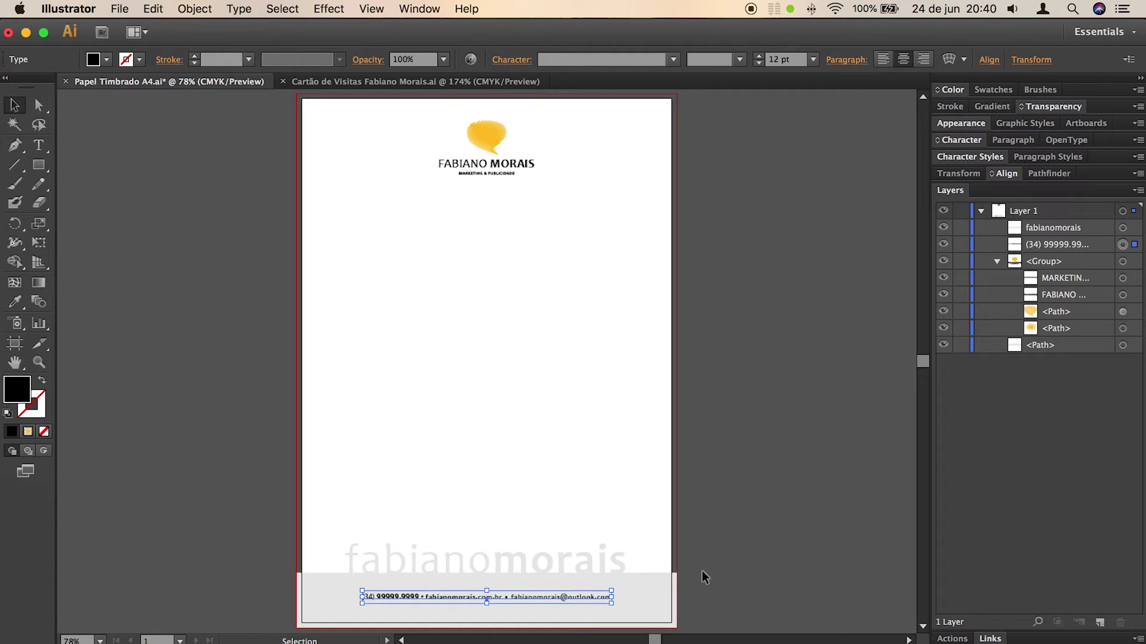
key("Down")
left_click(805, 550)
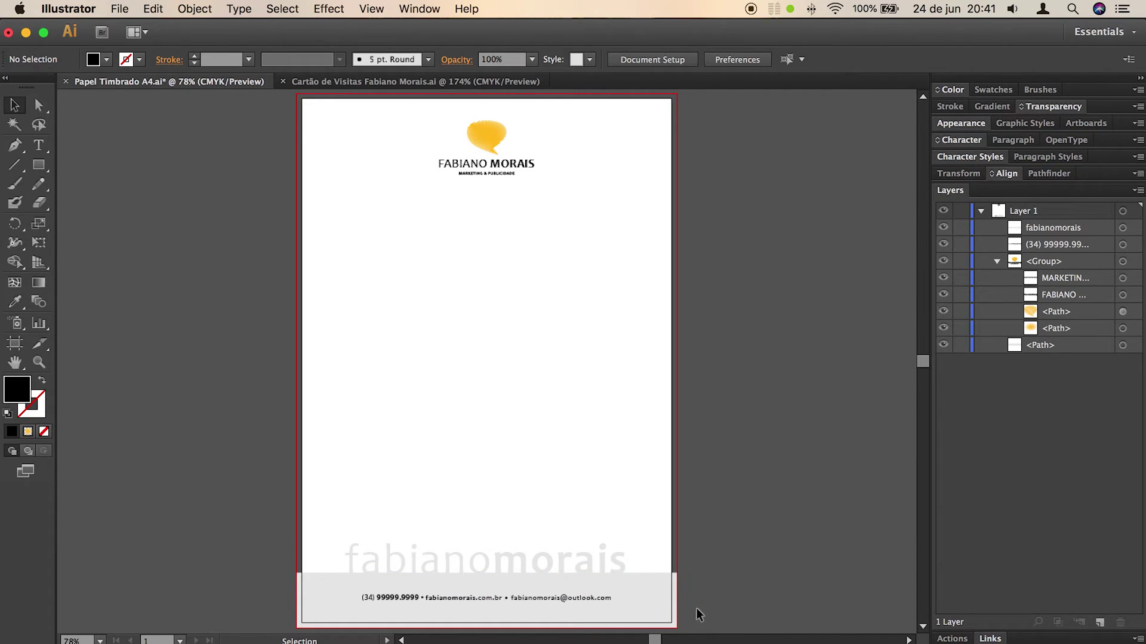
Step: Try narrowing the grey band to about the website name's width and shortening it to just below the contact line, and undo both changes
left_click(659, 599)
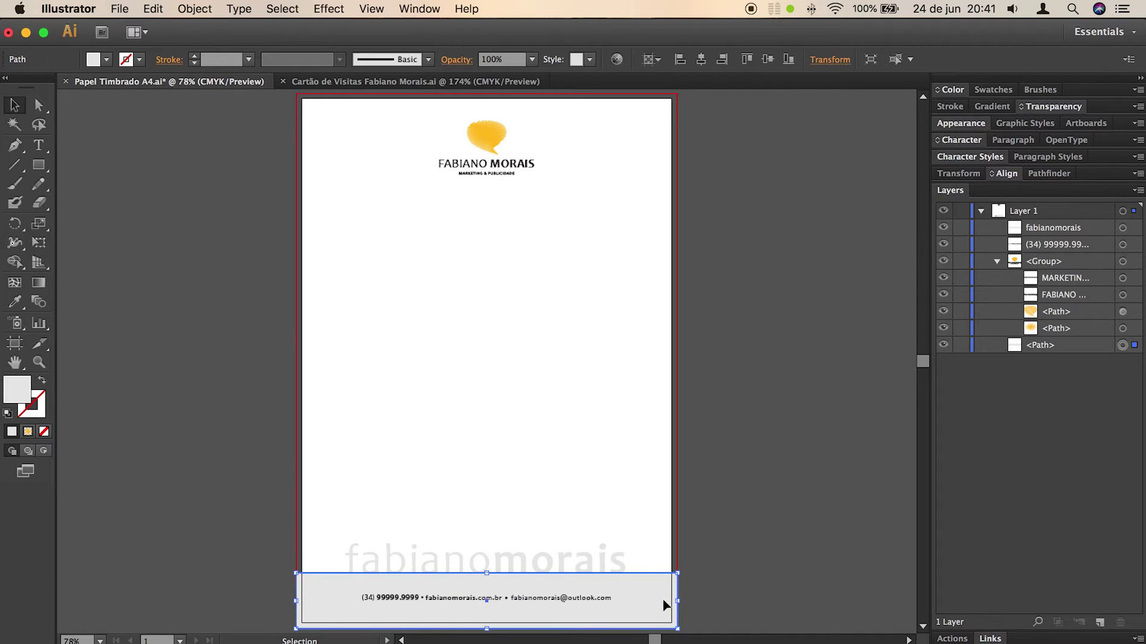
left_click_drag(676, 603, 653, 603)
left_click_drag(487, 628, 487, 604)
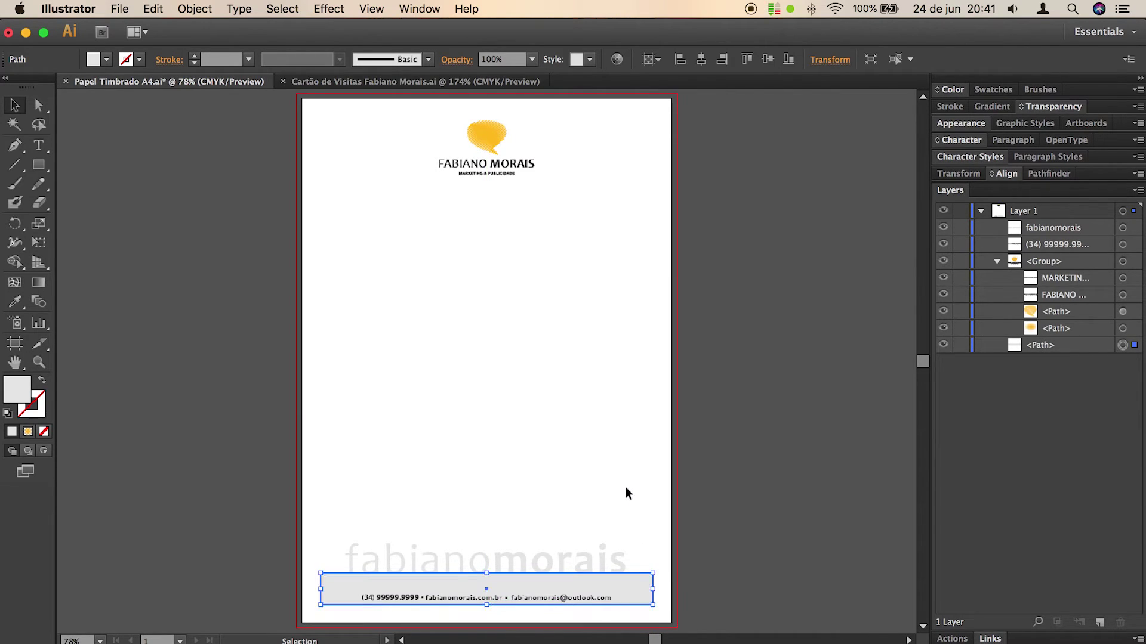
left_click(652, 491)
key("super+z")
key("super+z")
key("super+z")
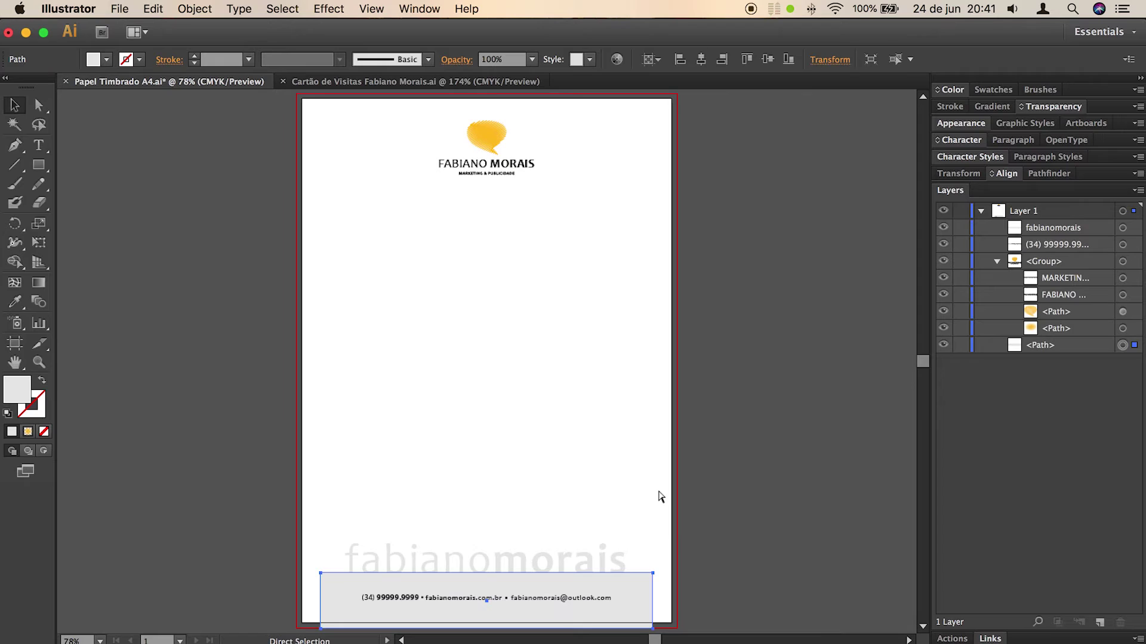
left_click(629, 492)
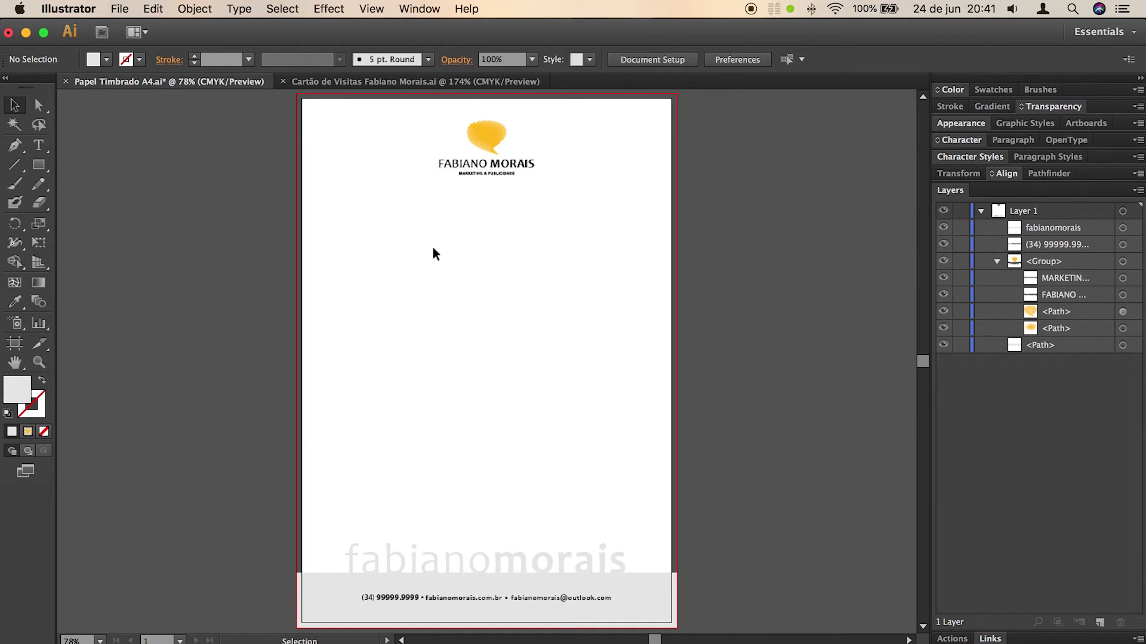
Step: Fill a new left-aligned text area between the logo and the large website name with two copies of the three-paragraph lorem ipsum text
left_click(38, 146)
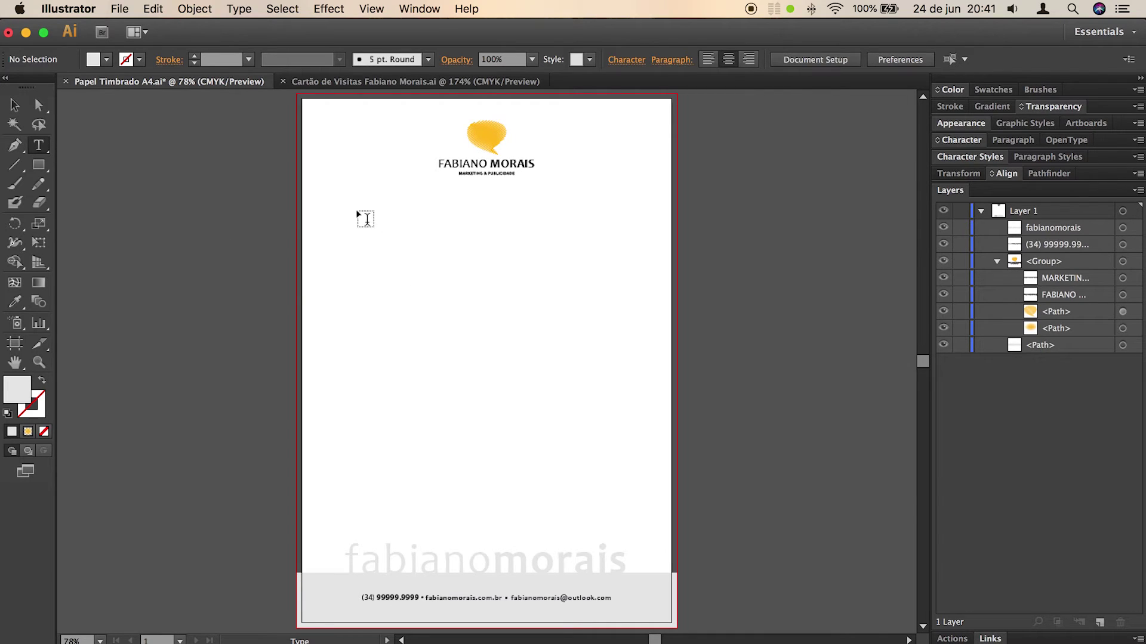
left_click_drag(365, 229, 622, 505)
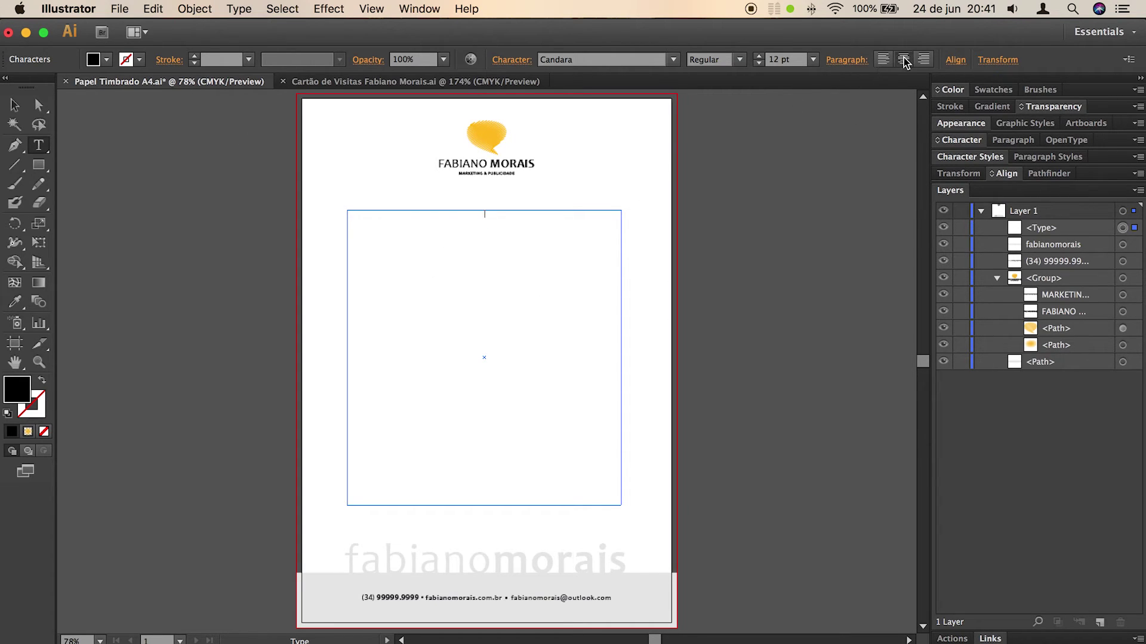
left_click(883, 59)
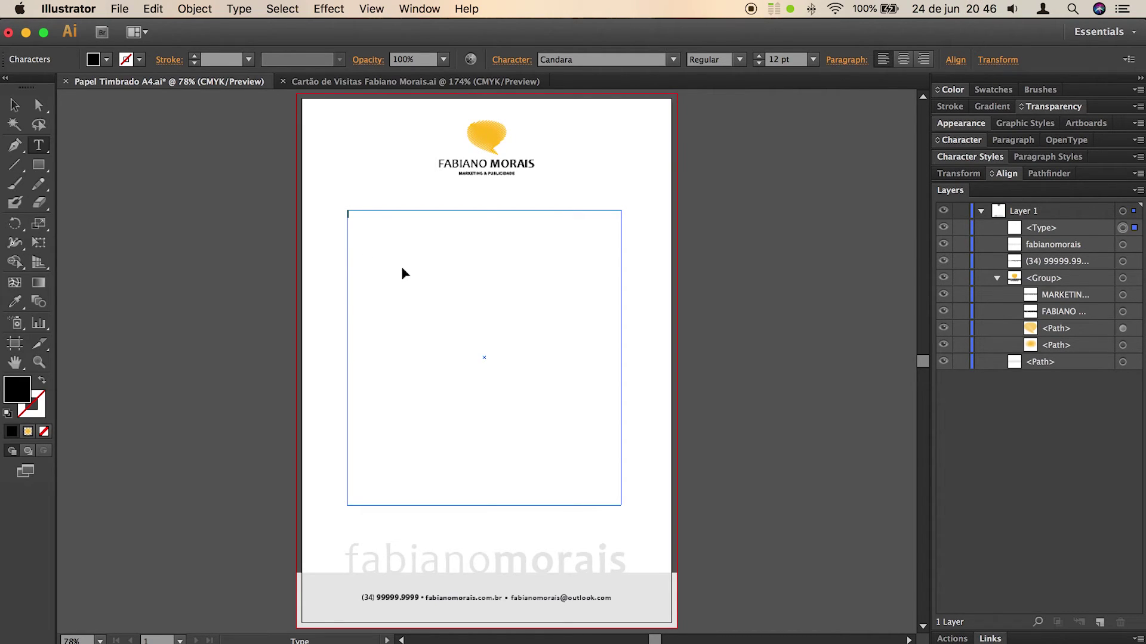
type("Lorem ipsum dolor sit amet. Ex laudantium commodi cum placeat consequatur et impedit voluptas. Qui dignissimos molestiae ex asperiores maxime ut delectus fugiat ut amet perspiciatis aut ratione eius 33 sapiente ipsum. Et voluptatem atque hic rerum architecto non voluptas perferendis 33 ipsa nisi id consectetur reprehenderit qui nostrum natus. Sit enim tenetur sed ullam odit eos omnis nihil.  Eos laborum aliquam qui enim numquam sed dolores doloribus. Sed alias facere sed ipsam libero sit rerum atque et consequatur omnis ea dolor voluptate aut dolorem voluptatibus! Id natus itaque vel ducimus dolorum eum unde asperiores ad saepe sunt ex soluta laboriosam hic quam similique ut cumque sint. Aut galisum aliquid ad dicta earum sit quia alias.  Et laborum dolor non sint tempora eos odio Quis. In impedit natus eos animi galisum rem quaerat sunt est optio ratione qui nemo eaque qui expedita exercitationem. Ut minima veniam in quaerat cupiditate et similique labore 33 natus minus ut dolorem sunt.")
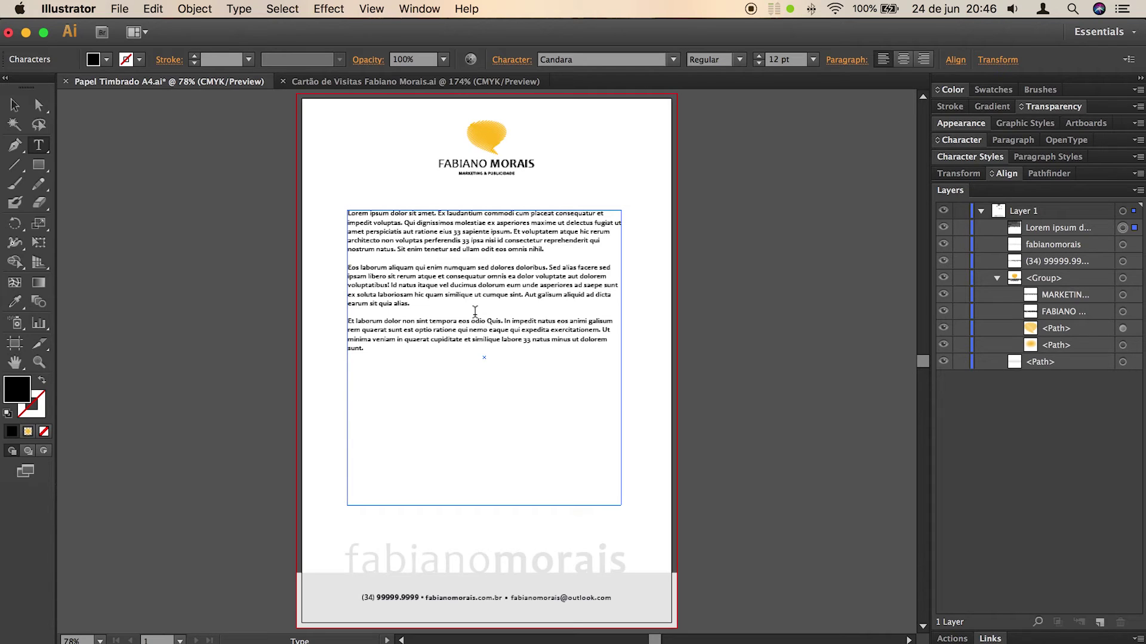
type("Lorem ipsum dolor sit amet. Ex laudantium commodi cum placeat consequatur et impedit voluptas. Qui dignissimos molestiae ex asperiores maxime ut delectus fugiat ut amet perspiciatis aut ratione eius 33 sapiente ipsum. Et voluptatem atque hic rerum architecto non voluptas perferendis 33 ipsa nisi id consectetur reprehenderit qui nostrum natus. Sit enim tenetur sed ullam odit eos omnis nihil.  Eos laborum aliquam qui enim numquam sed dolores doloribus. Sed alias facere sed ipsam libero sit rerum atque et consequatur omnis ea dolor voluptate aut dolorem voluptatibus! Id natus itaque vel ducimus dolorum eum unde asperiores ad saepe sunt ex soluta laboriosam hic quam similique ut cumque sint. Aut galisum aliquid ad dicta earum sit quia alias.  Et laborum dolor non sint tempora eos odio Quis. In impedit natus eos animi galisum rem quaerat sunt est optio ratione qui nemo eaque qui expedita exercitationem. Ut minima veniam in quaerat cupiditate et similique labore 33 natus minus ut dolorem sunt.")
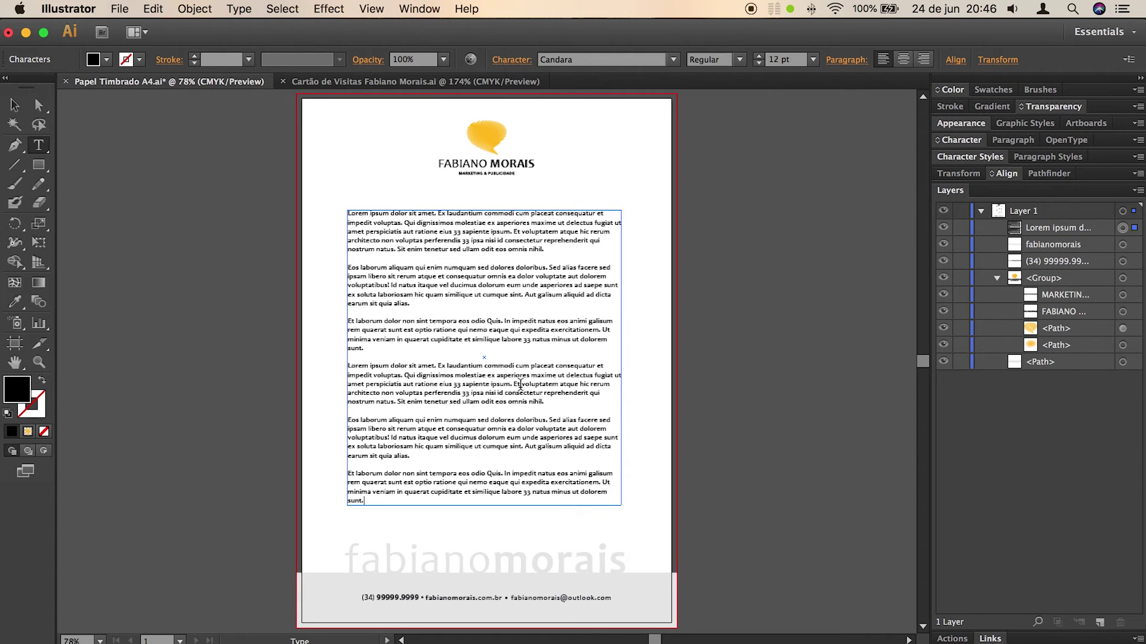
Step: Justify all of the lorem ipsum body text with the last line aligned left
key("super+a")
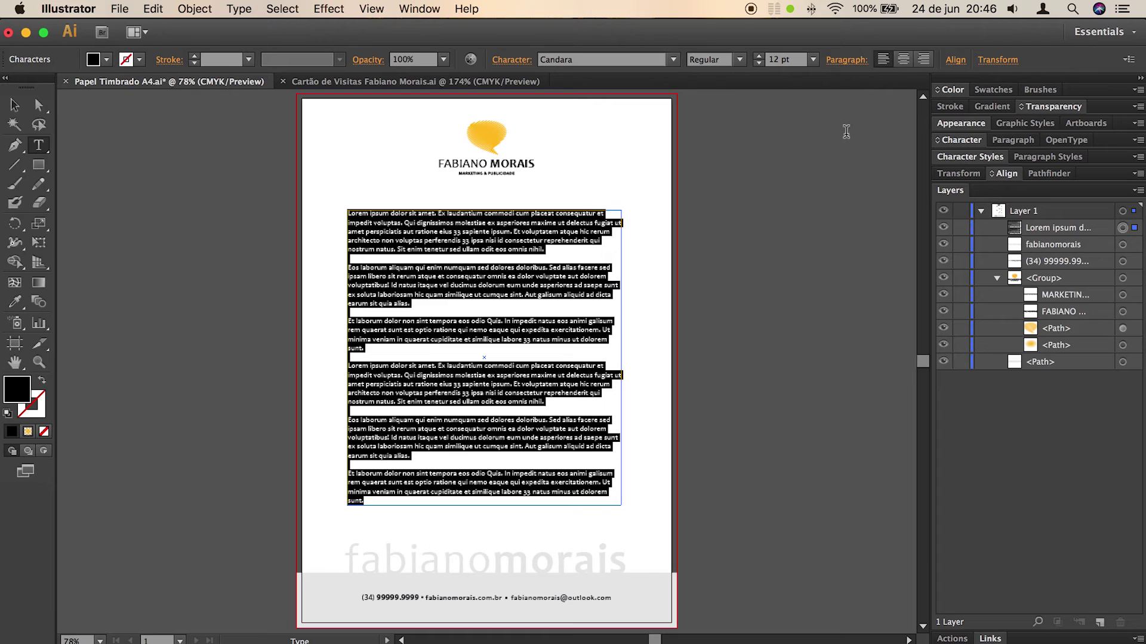
left_click(840, 60)
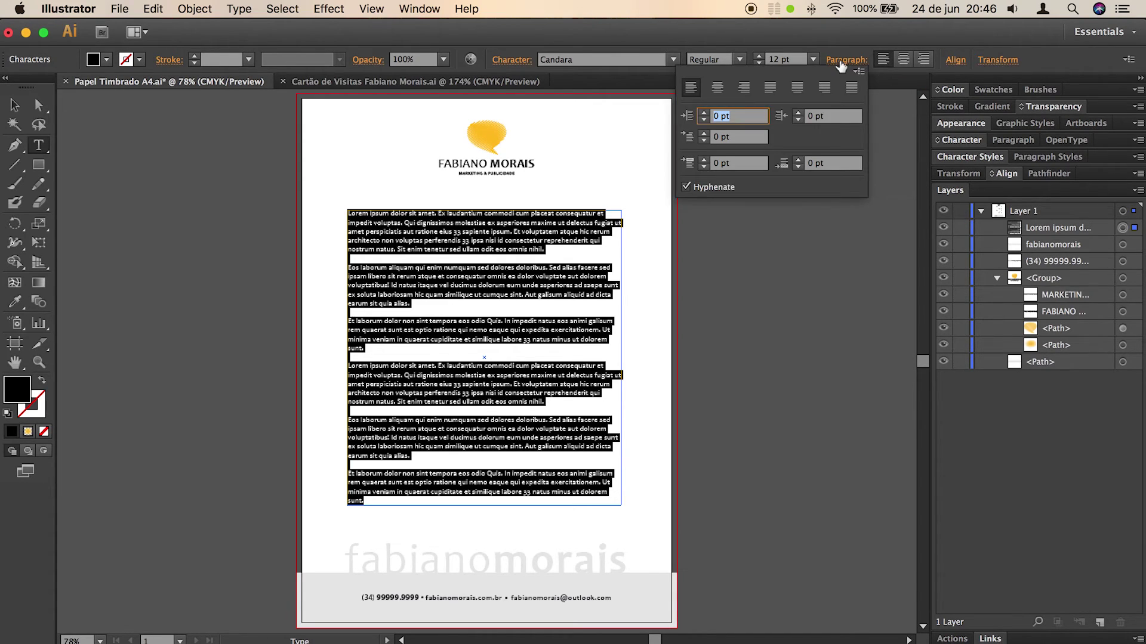
left_click(840, 60)
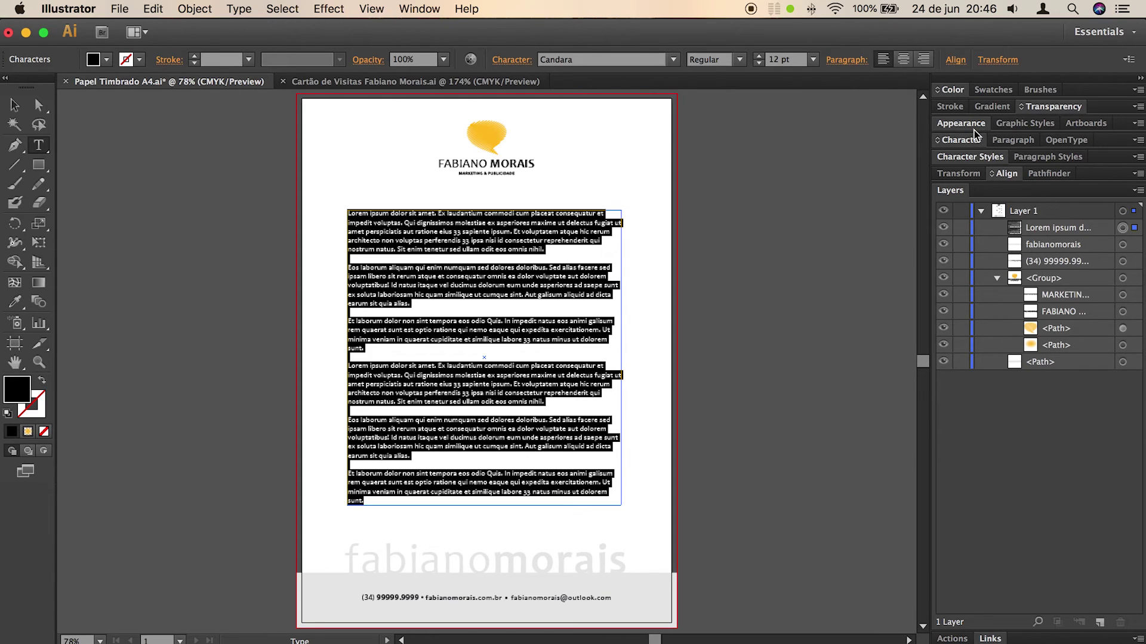
left_click(1006, 142)
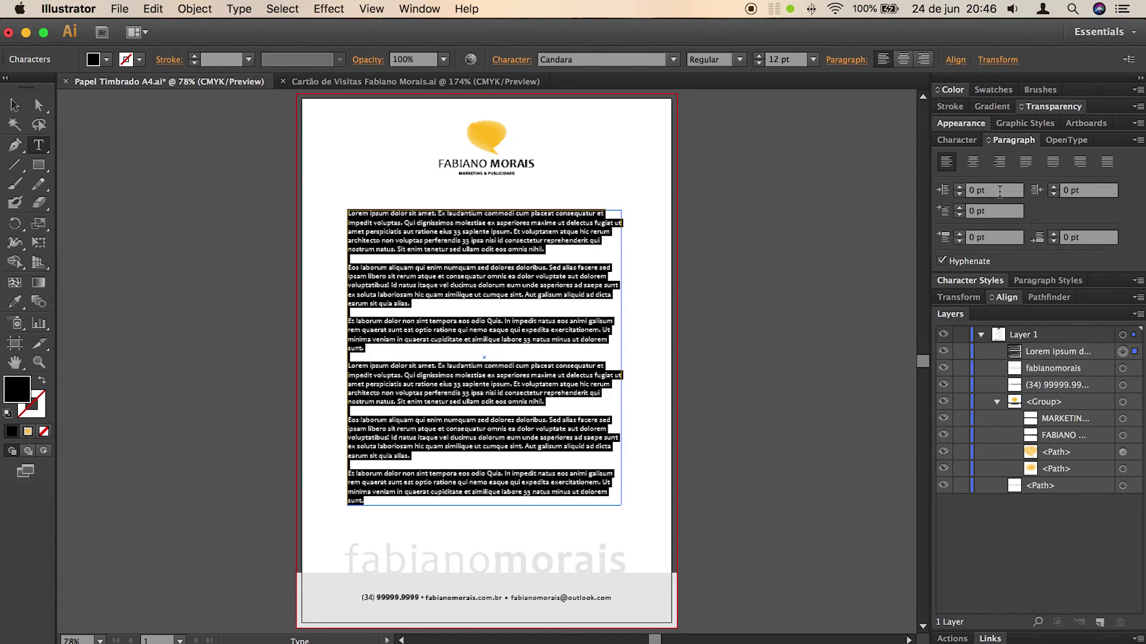
left_click(1027, 167)
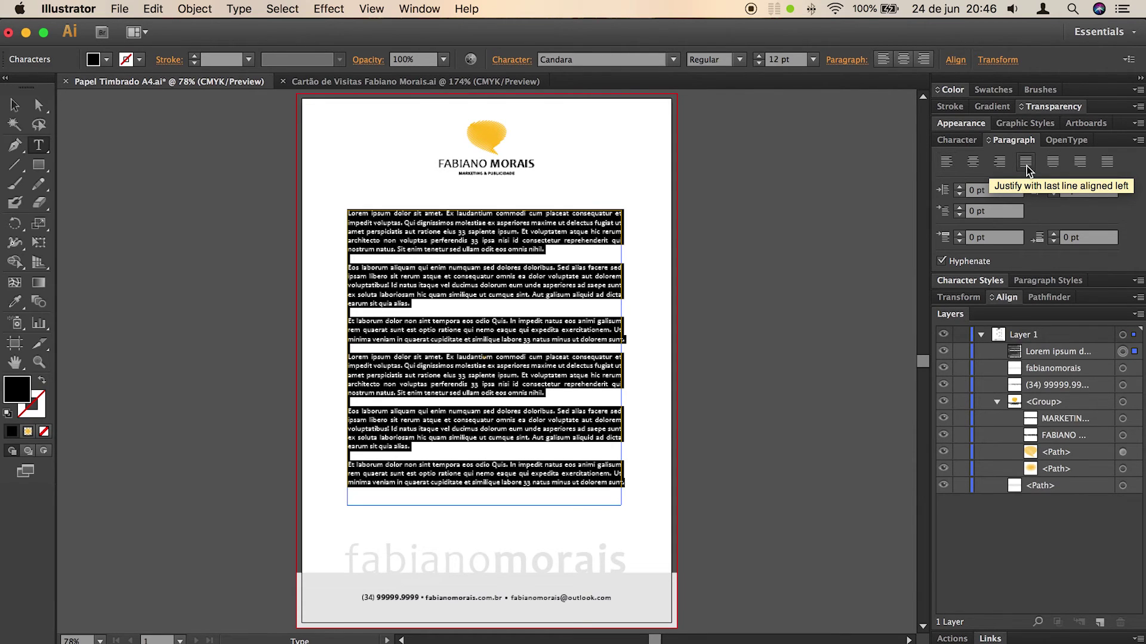
left_click(14, 105)
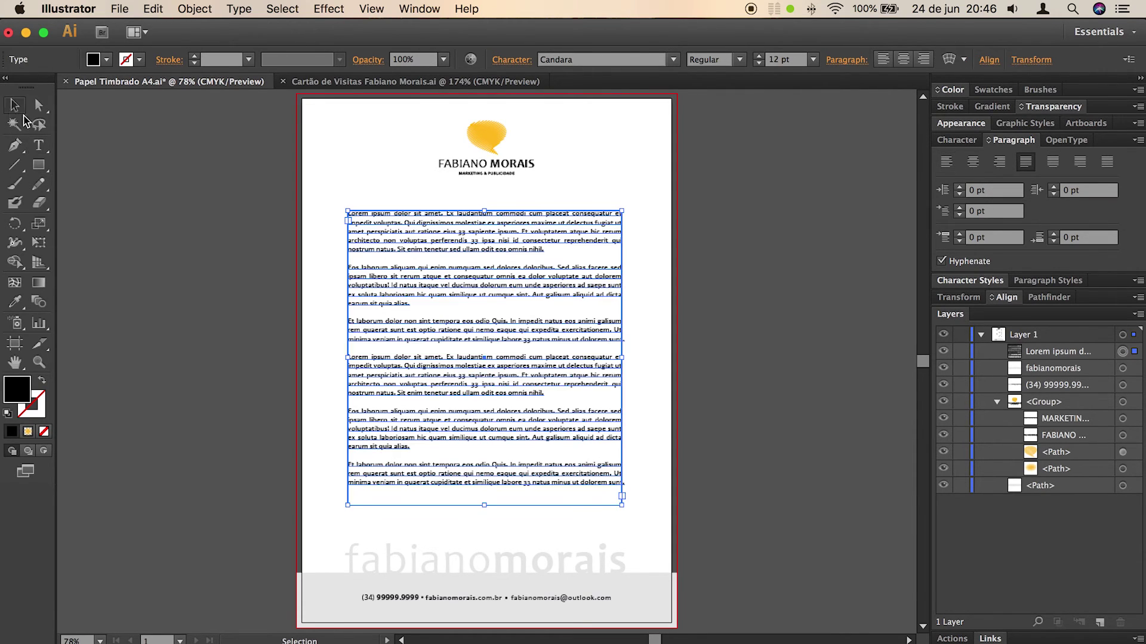
left_click(644, 386)
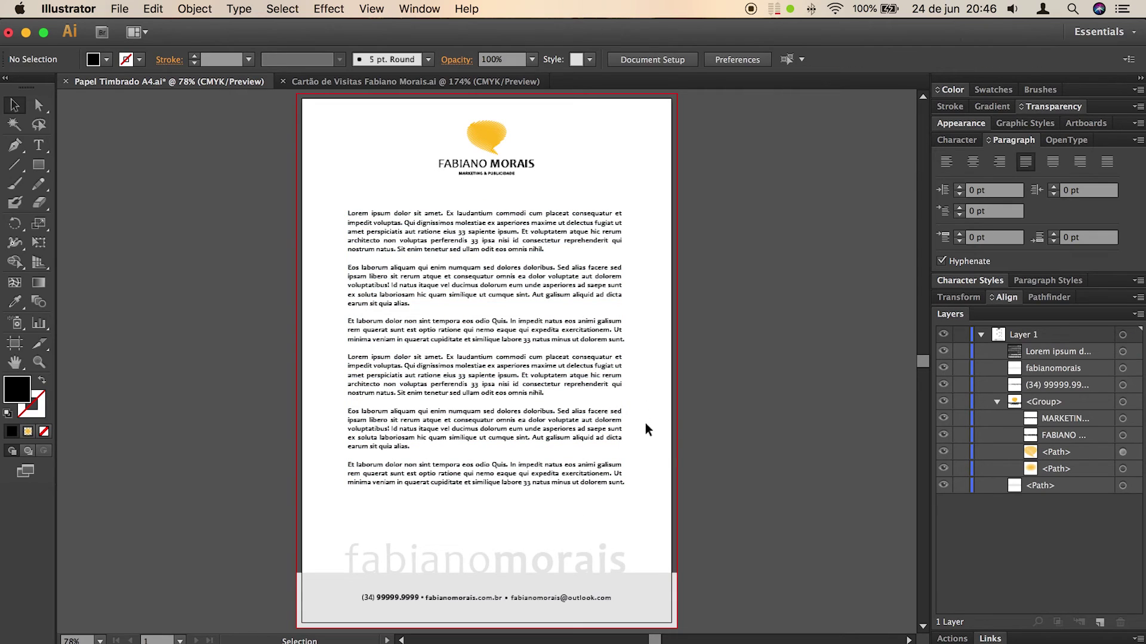
Step: Center the body text area horizontally on the page
left_click(582, 439)
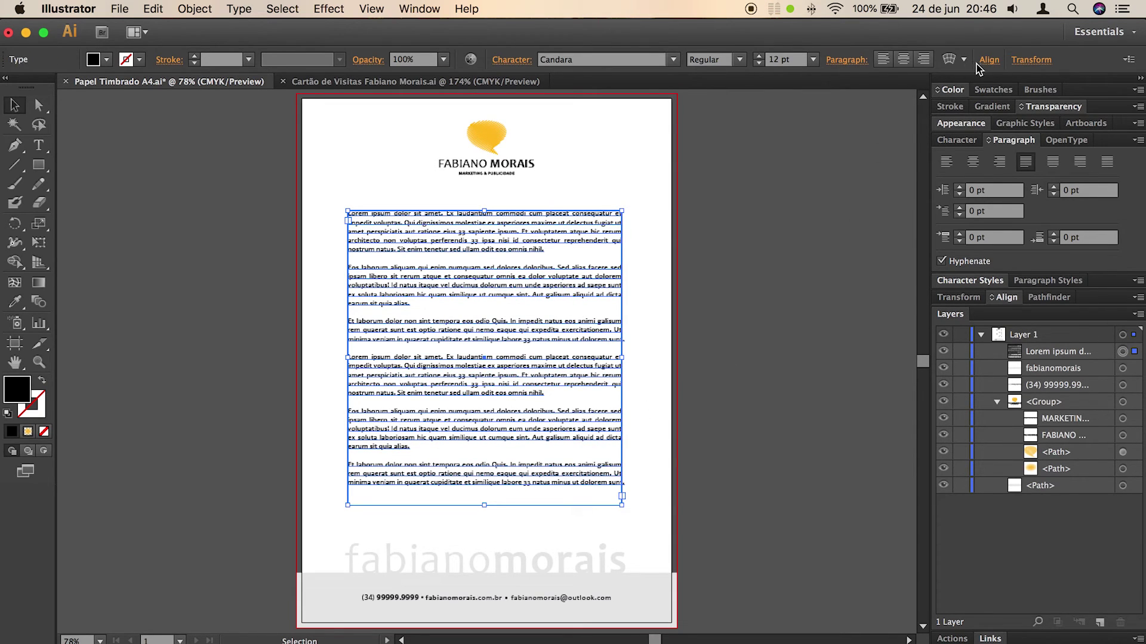
left_click(1009, 300)
left_click(974, 332)
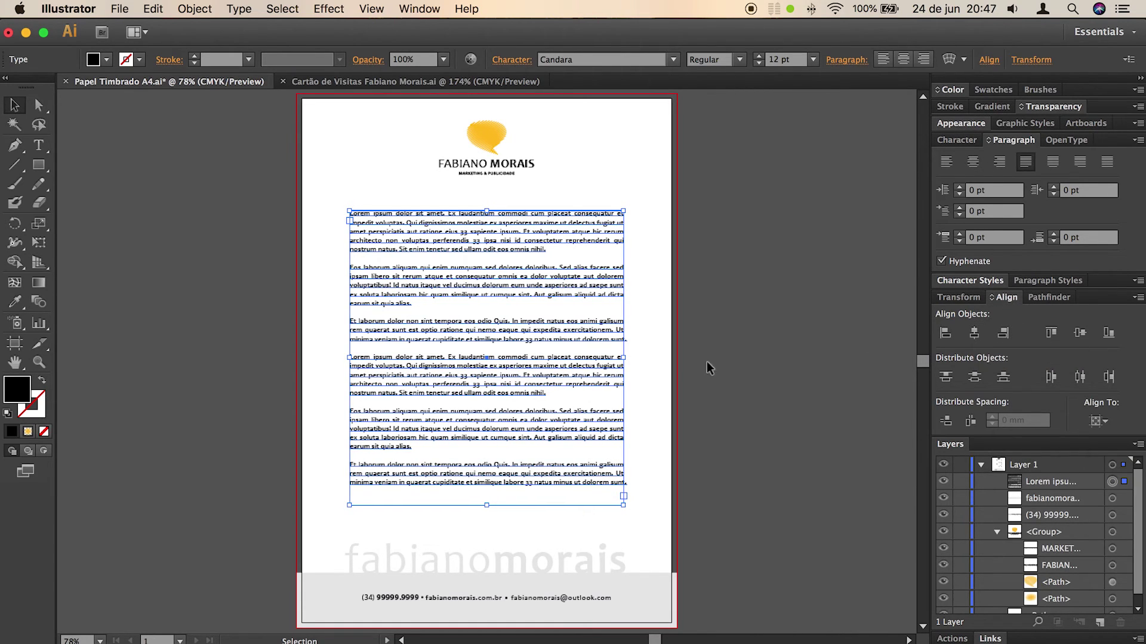
Step: Extend the body text area slightly downward and add the closing line "Uberaba, 24 de junho de 2020." below the last paragraph
left_click_drag(487, 505, 487, 527)
double_click(518, 482)
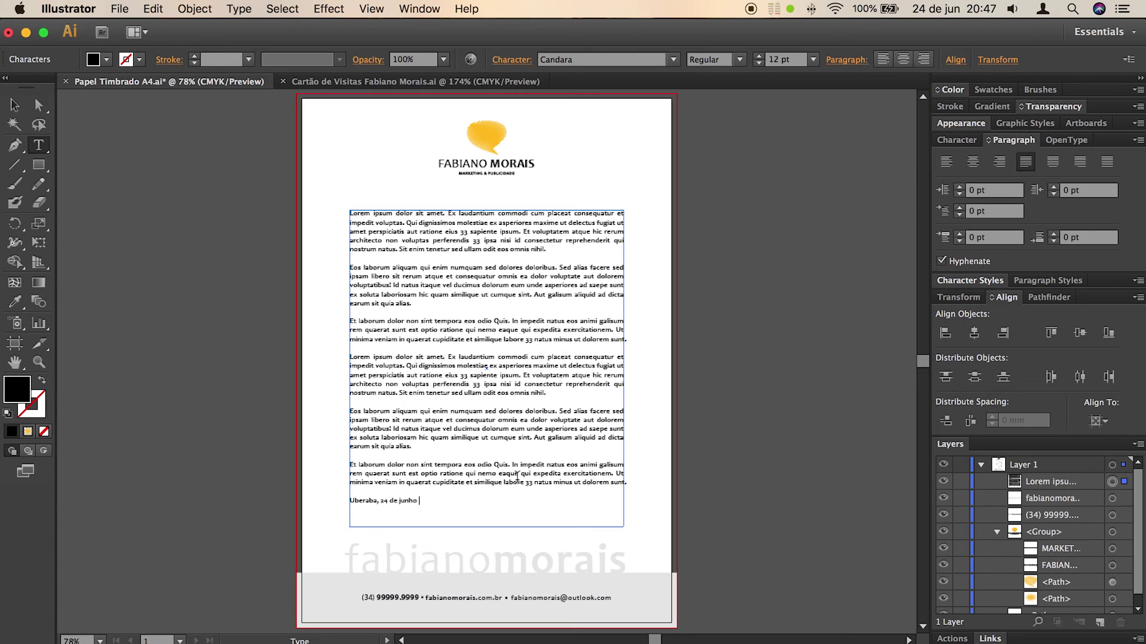
type("2020.")
left_click(14, 105)
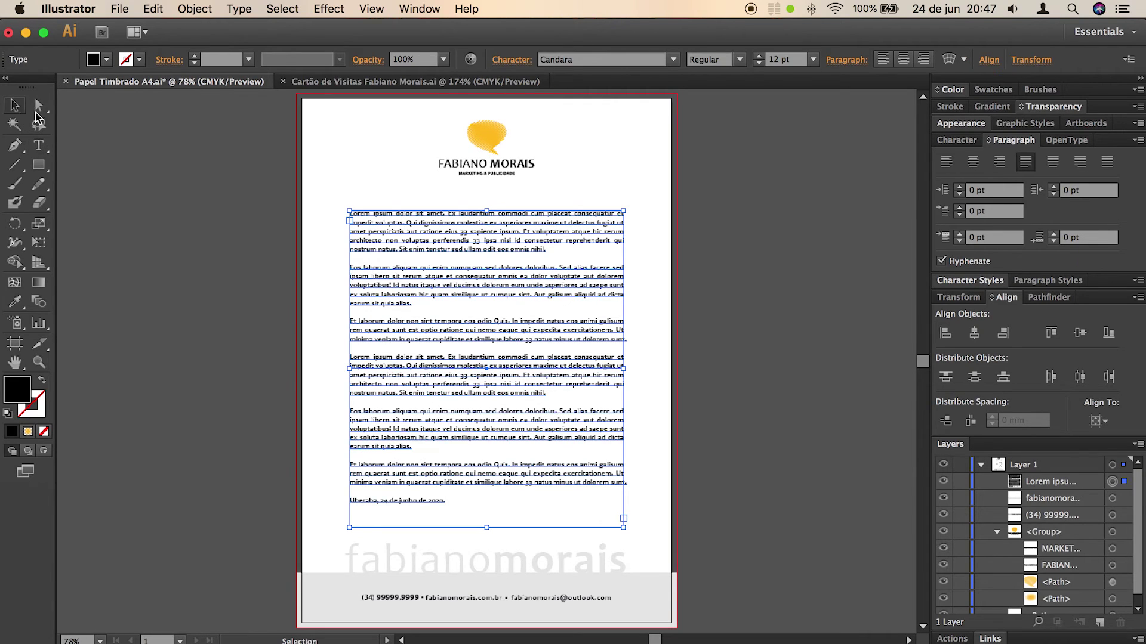
left_click(660, 477)
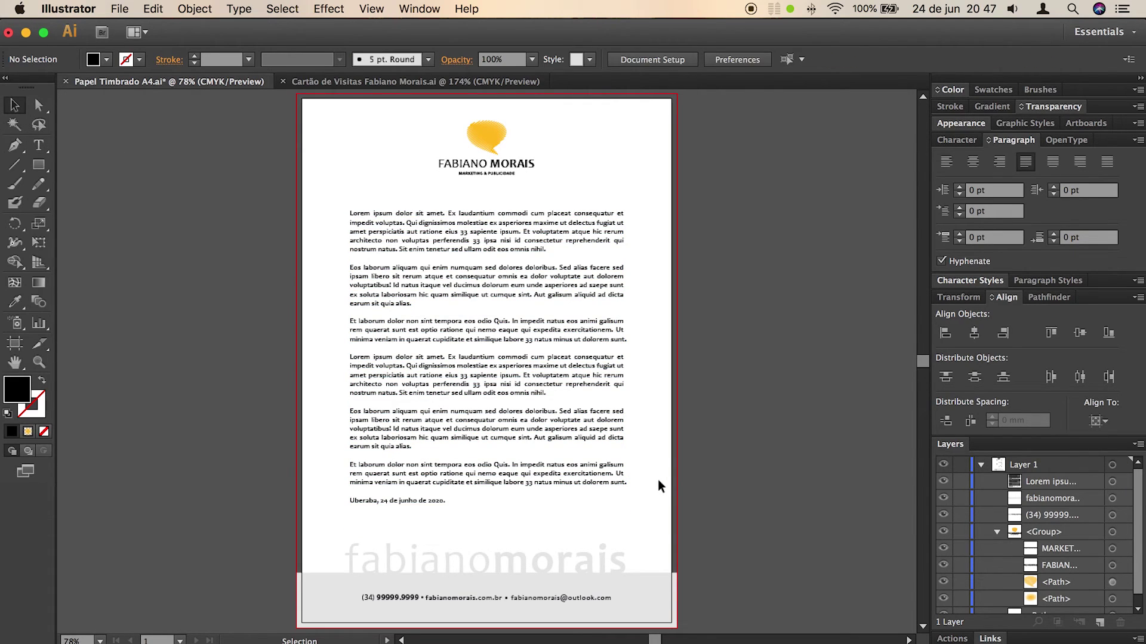
Step: Change the body text's font to Myriad and check the opening paragraphs up close
left_click(553, 372)
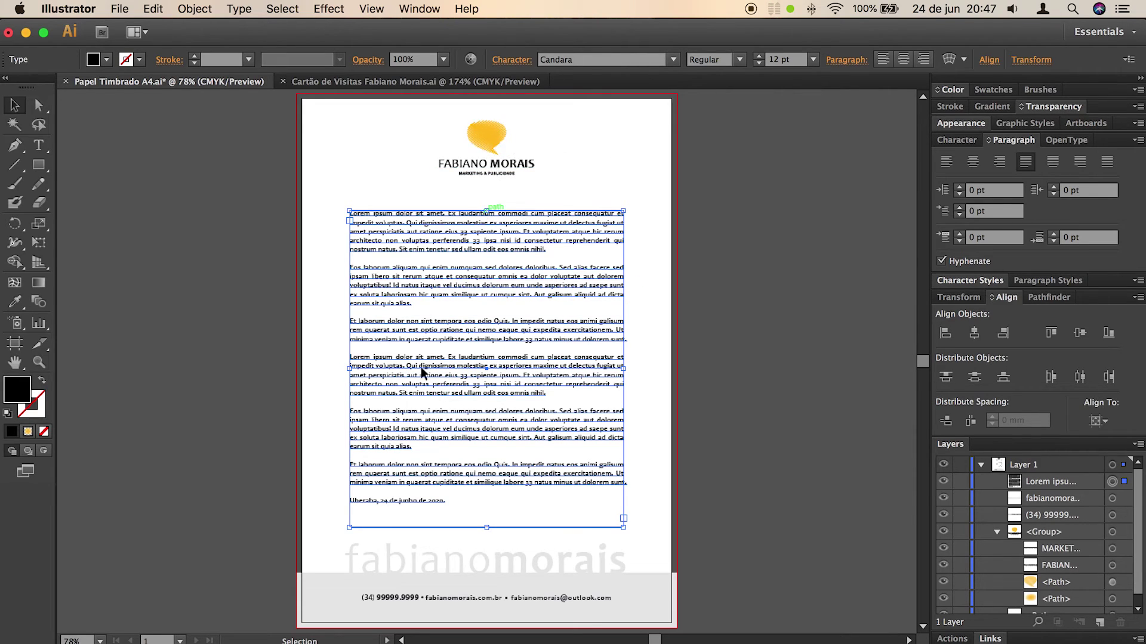
left_click(579, 62)
type("Myriad")
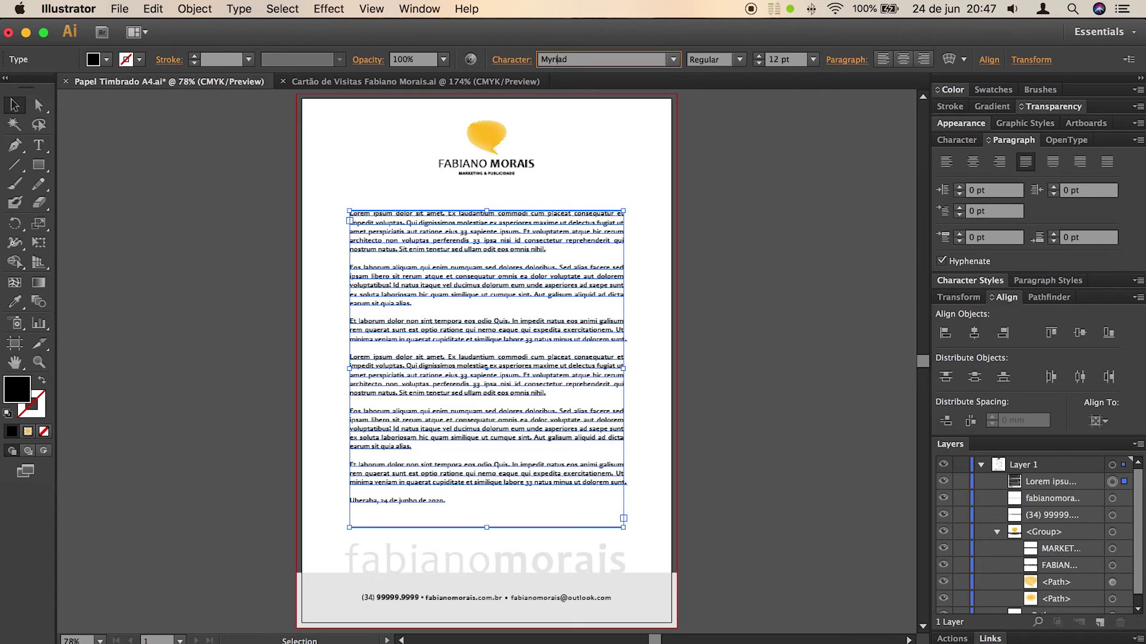
key("Return")
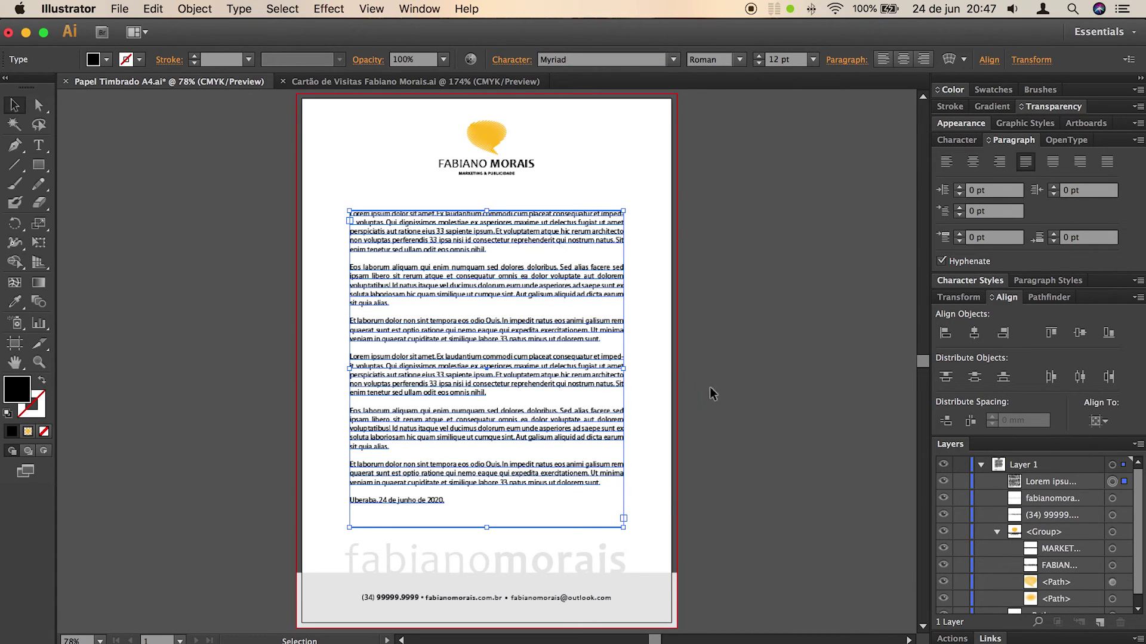
left_click_drag(319, 192, 513, 319)
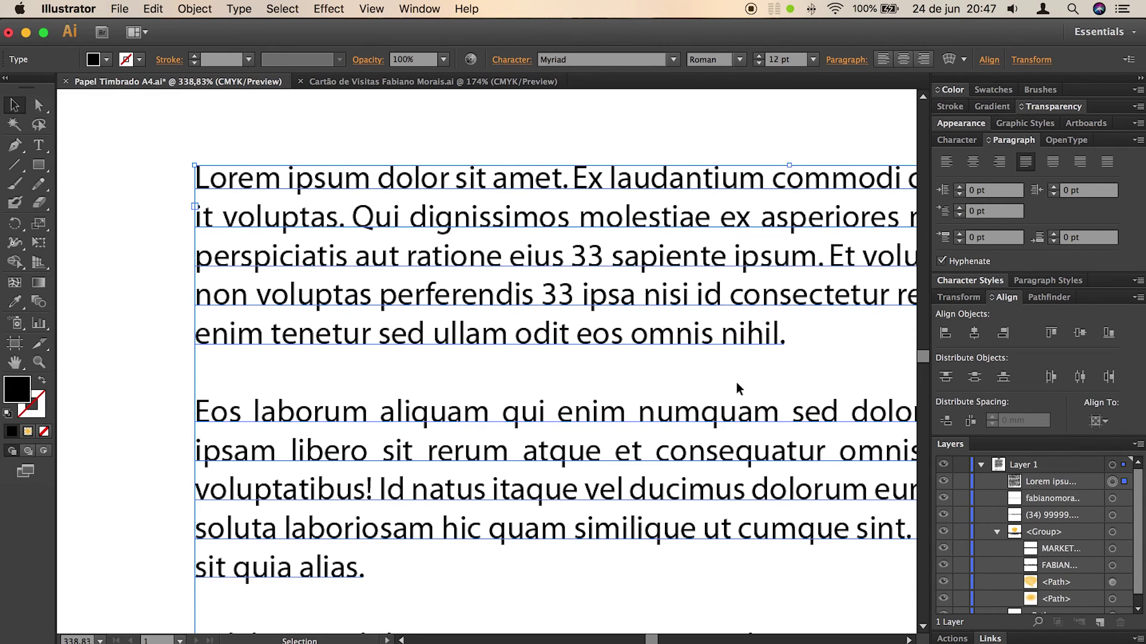
Step: Undo the change to Myriad and examine the Candara lettering of the opening paragraph up close
key("super+z")
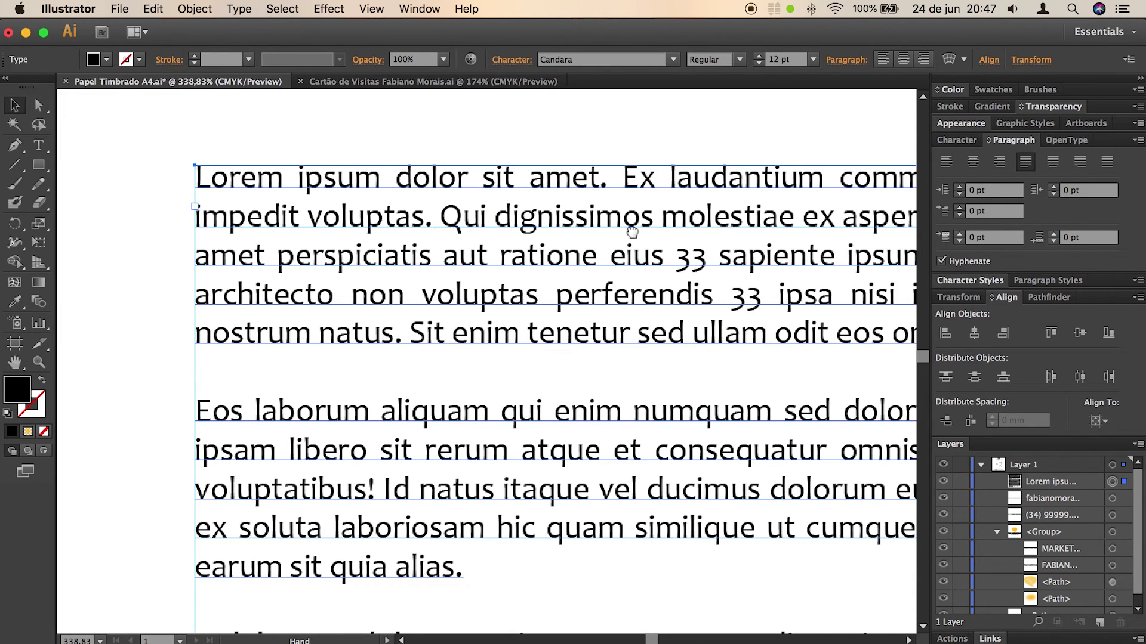
left_click_drag(668, 234, 544, 244)
left_click_drag(770, 232, 563, 248)
left_click_drag(729, 243, 646, 249)
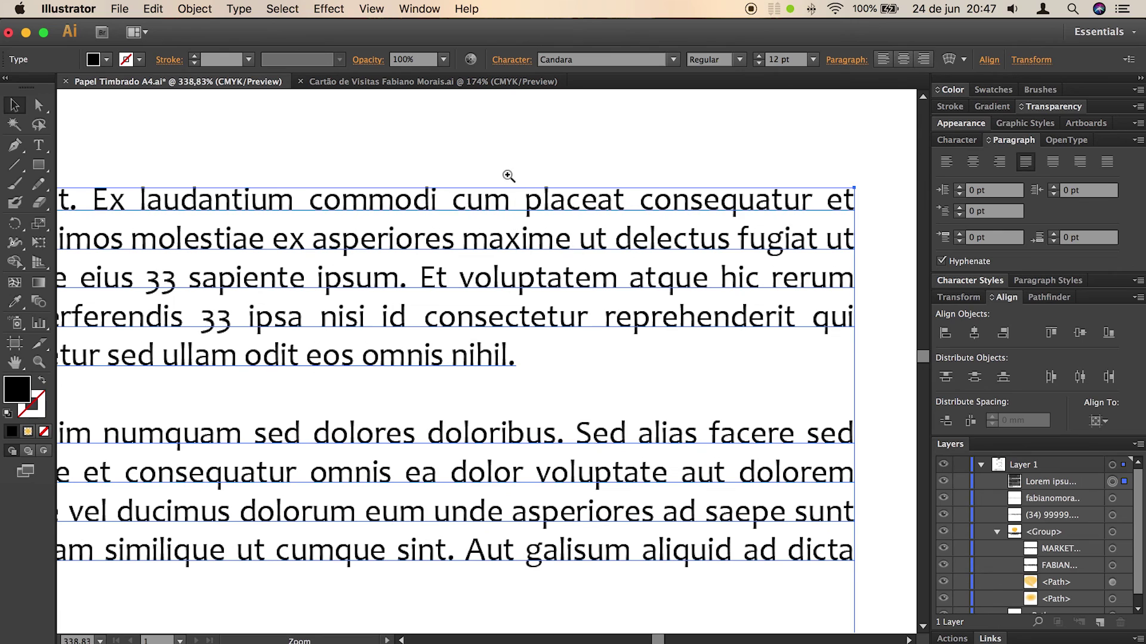
left_click_drag(506, 174, 601, 242)
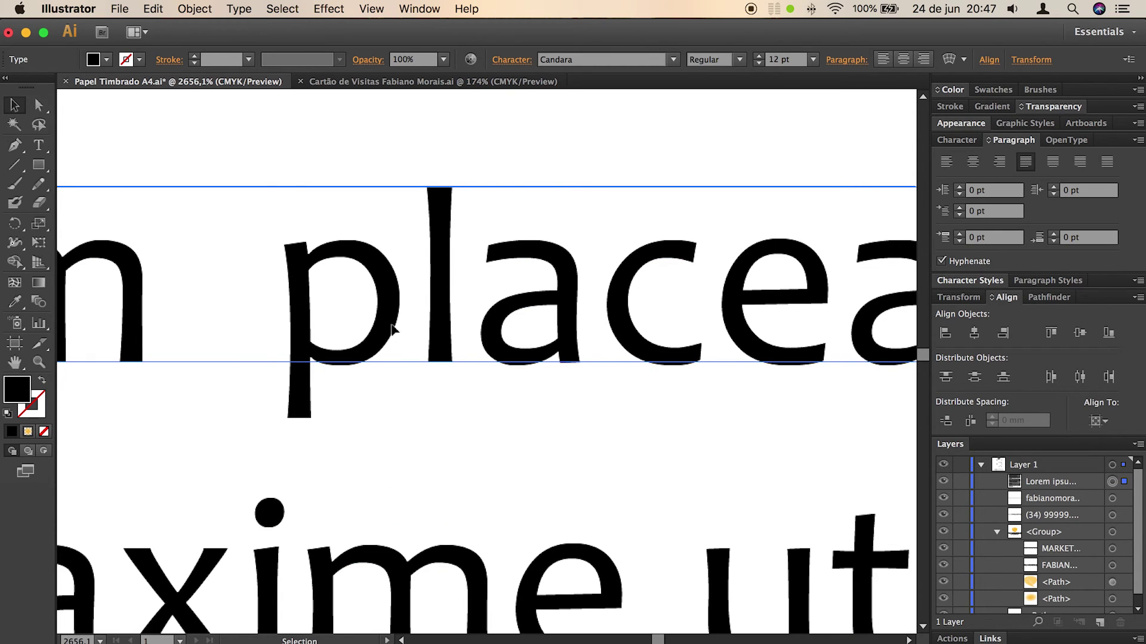
left_click_drag(634, 330, 371, 314)
left_click_drag(759, 352, 485, 346)
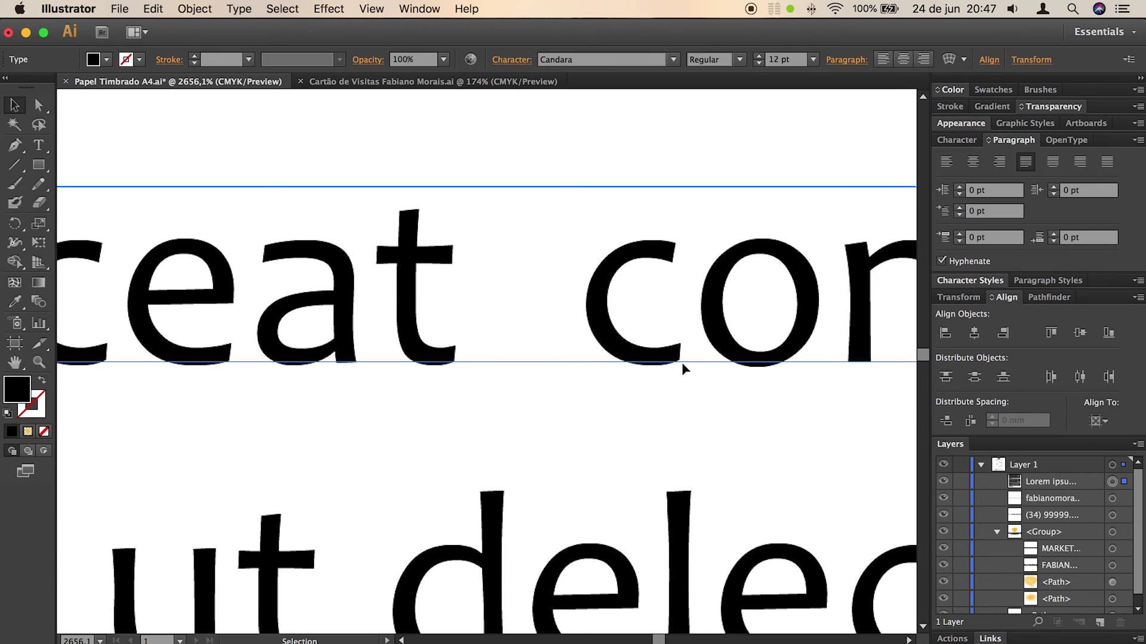
key("super+minus")
key("super+minus")
key("super+minus")
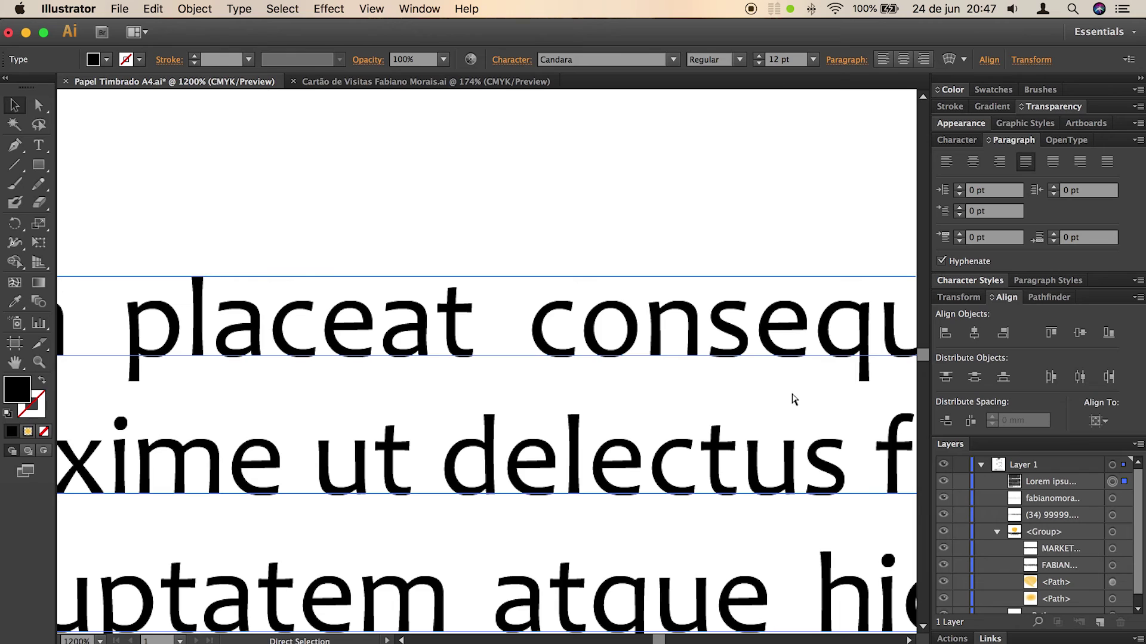
key("super+minus")
key("super+minus")
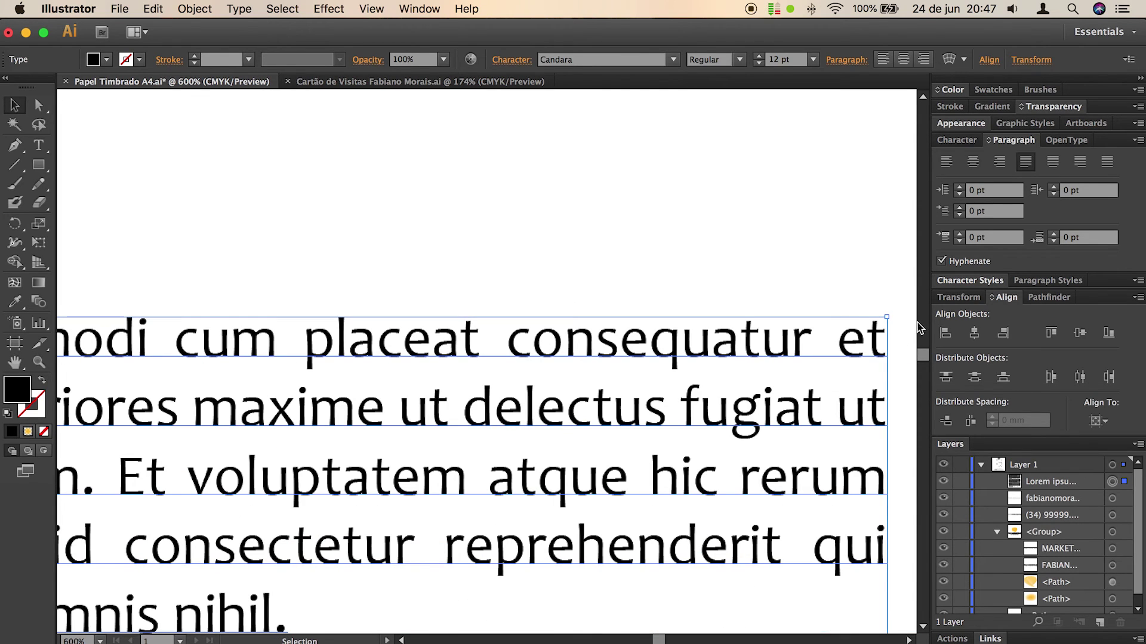
left_click(673, 60)
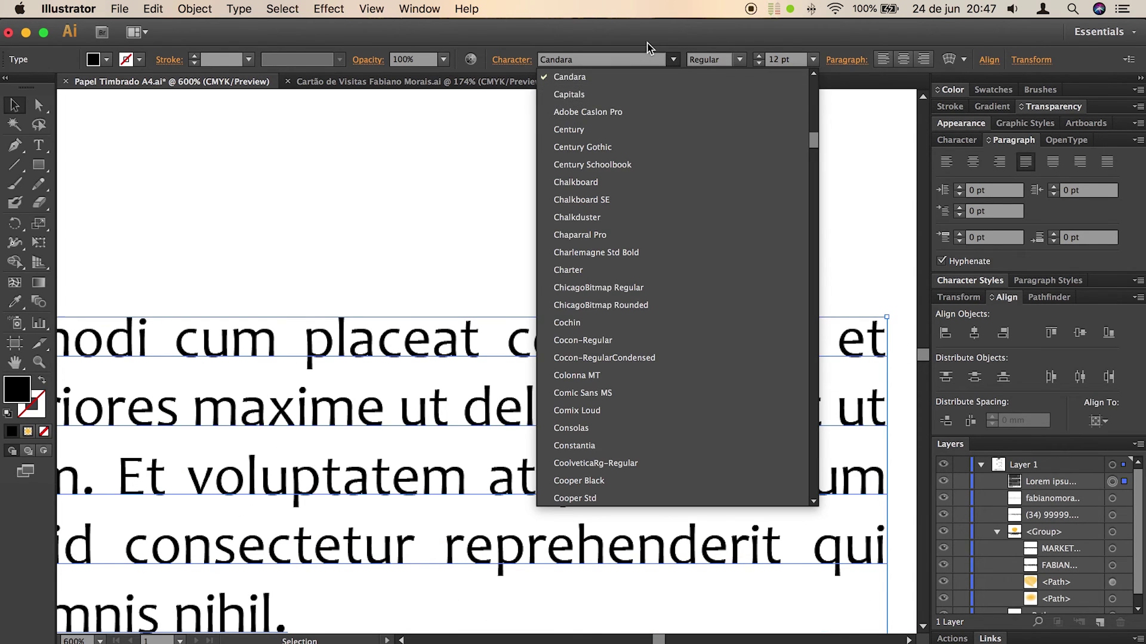
left_click(673, 59)
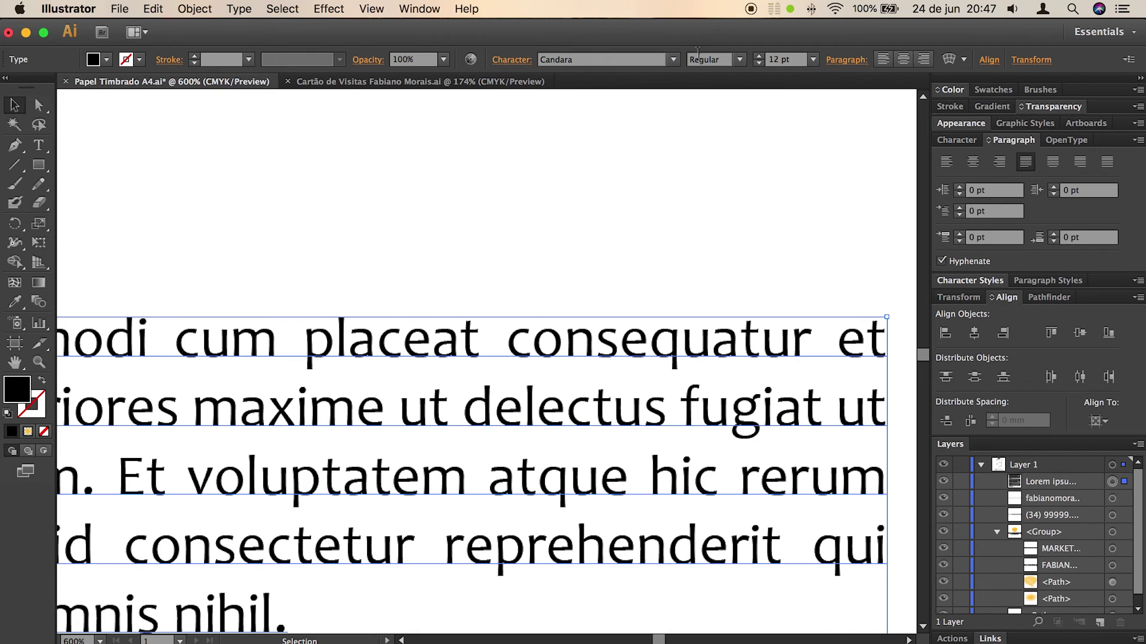
Step: Restore Myriad on the body text and examine its letterforms up close at the start of the first paragraph
key("super+z")
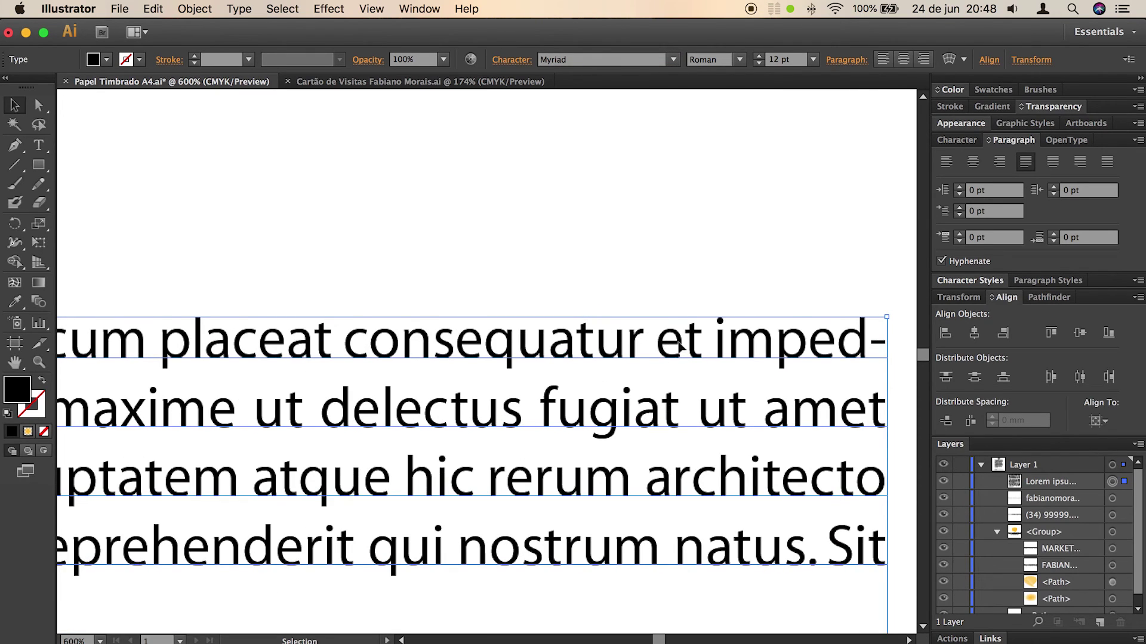
key("super")
key("super+0")
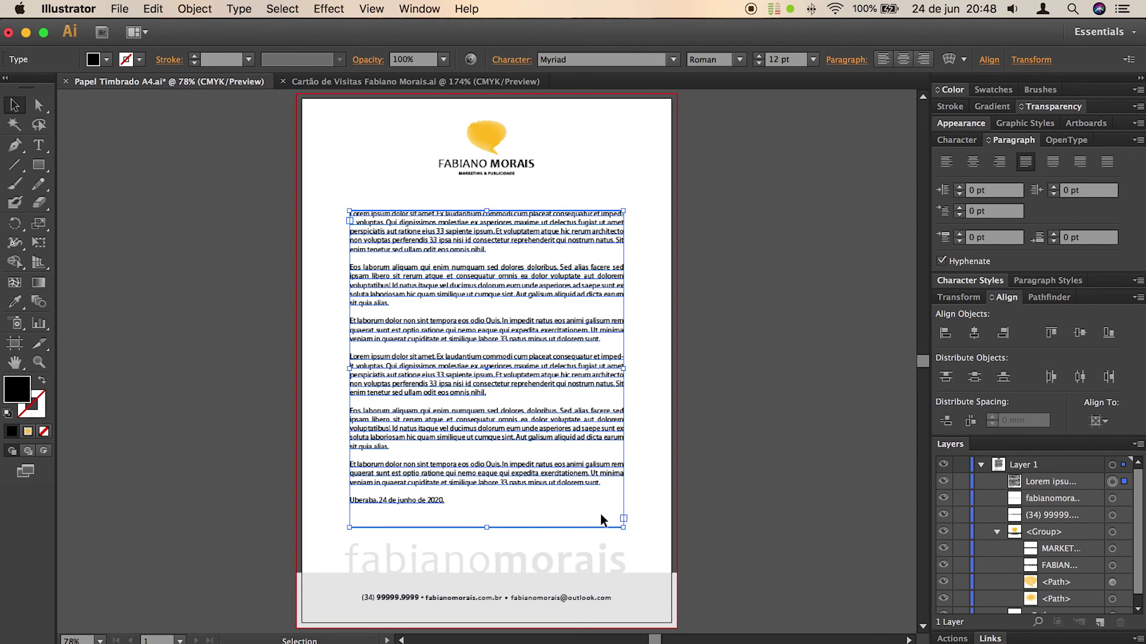
key("super+space")
left_click_drag(317, 171, 471, 304)
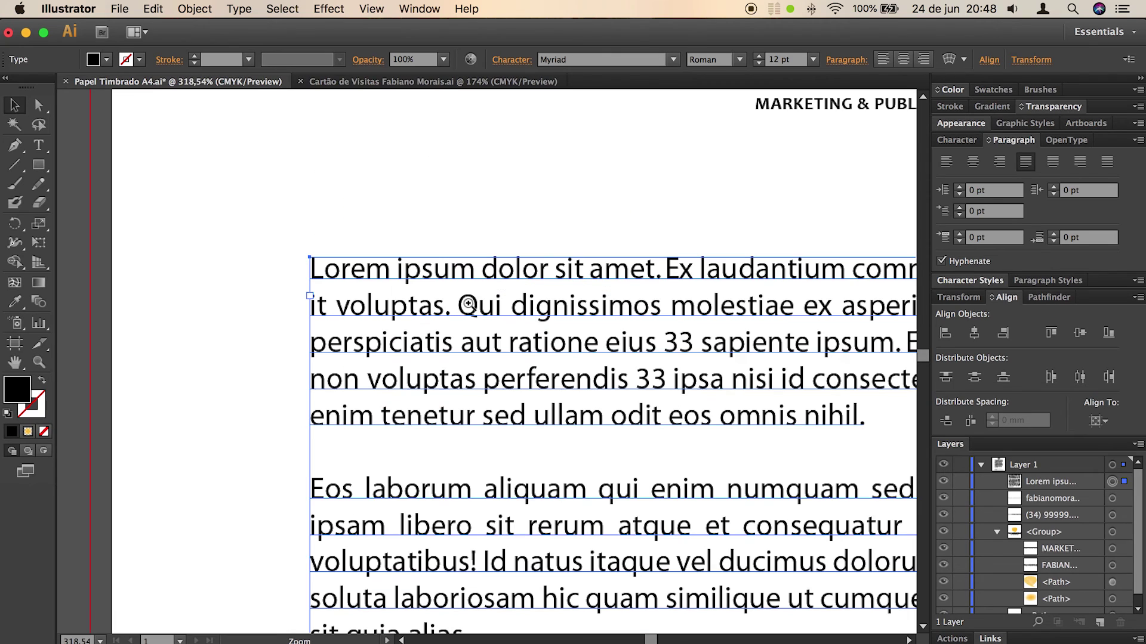
left_click_drag(248, 203, 394, 316)
left_click_drag(519, 368, 378, 266)
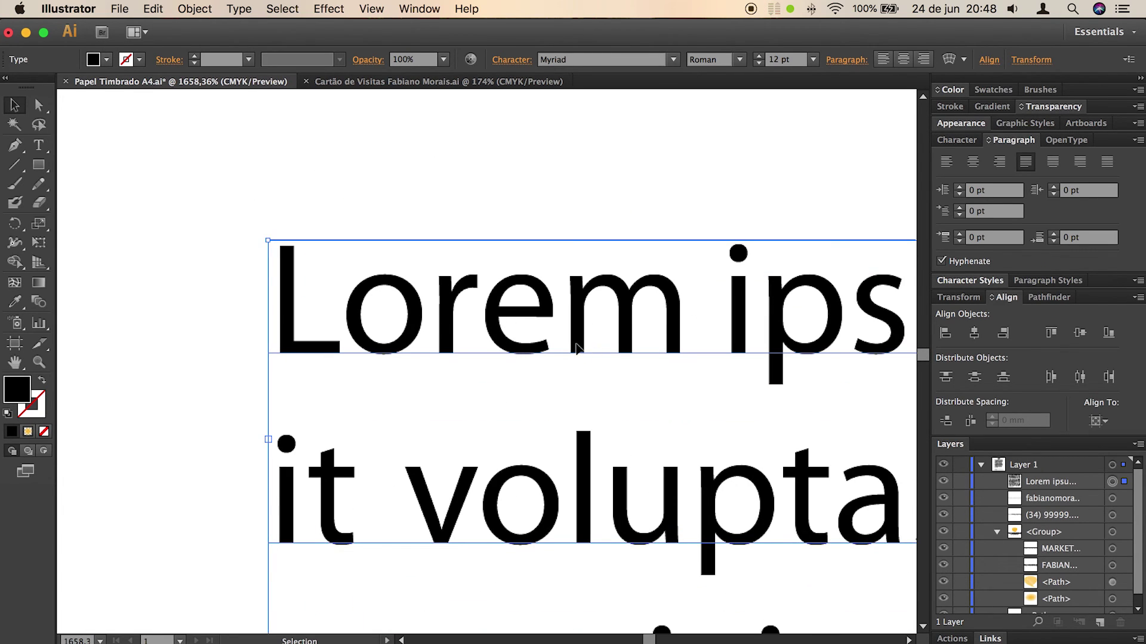
key("super+0")
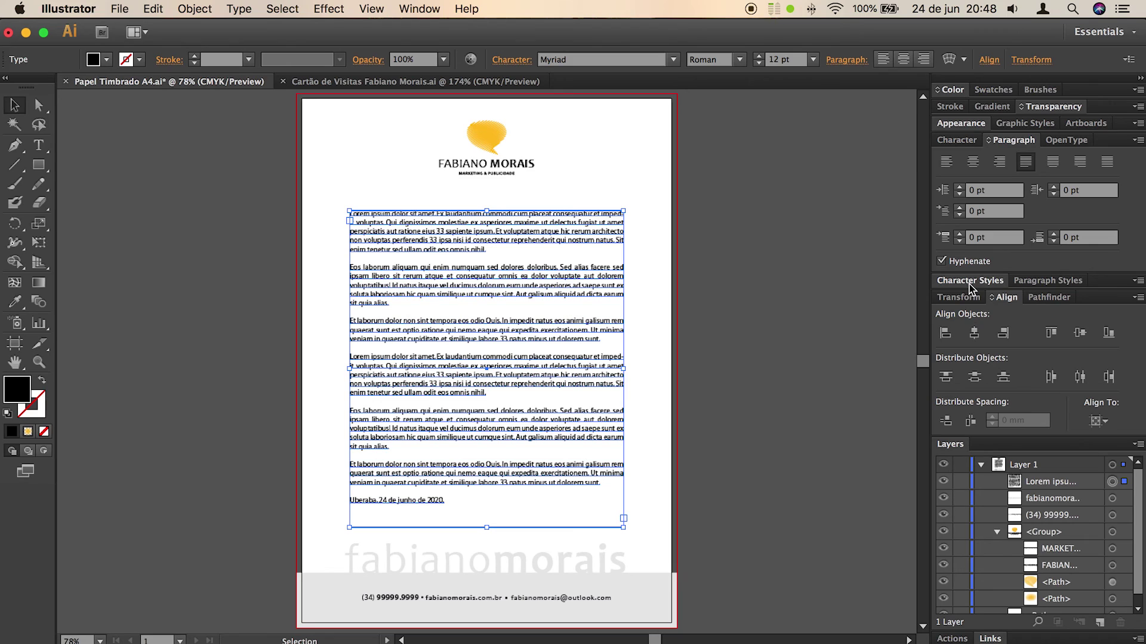
Step: Set the body text's leading to 14 pt and move the text block slightly down the page
left_click(963, 142)
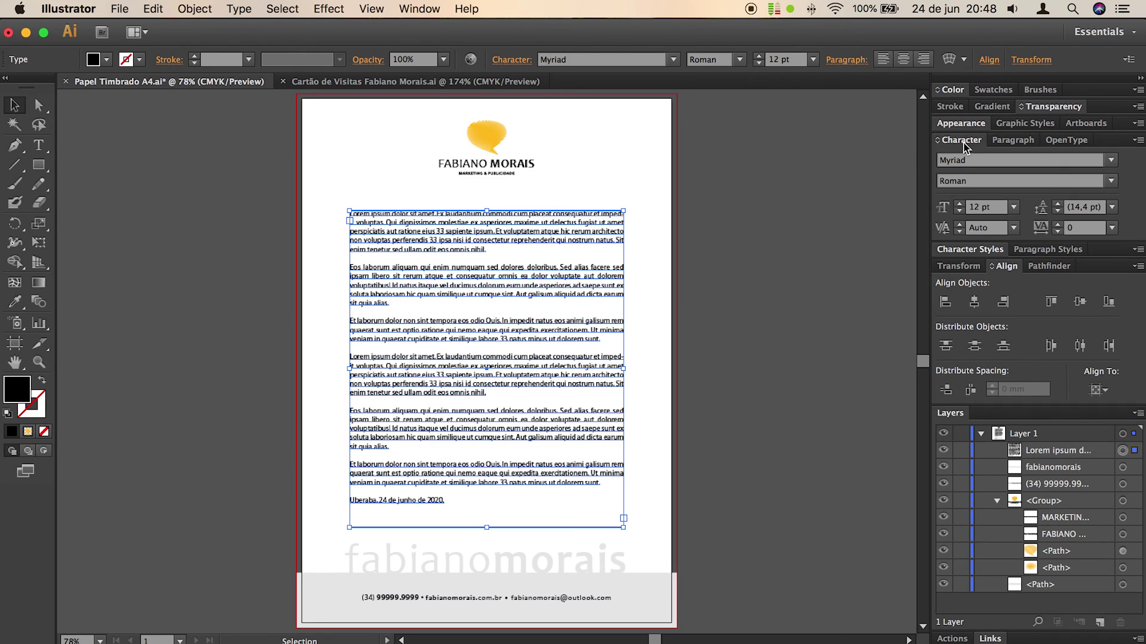
left_click(1058, 204)
left_click(1058, 204)
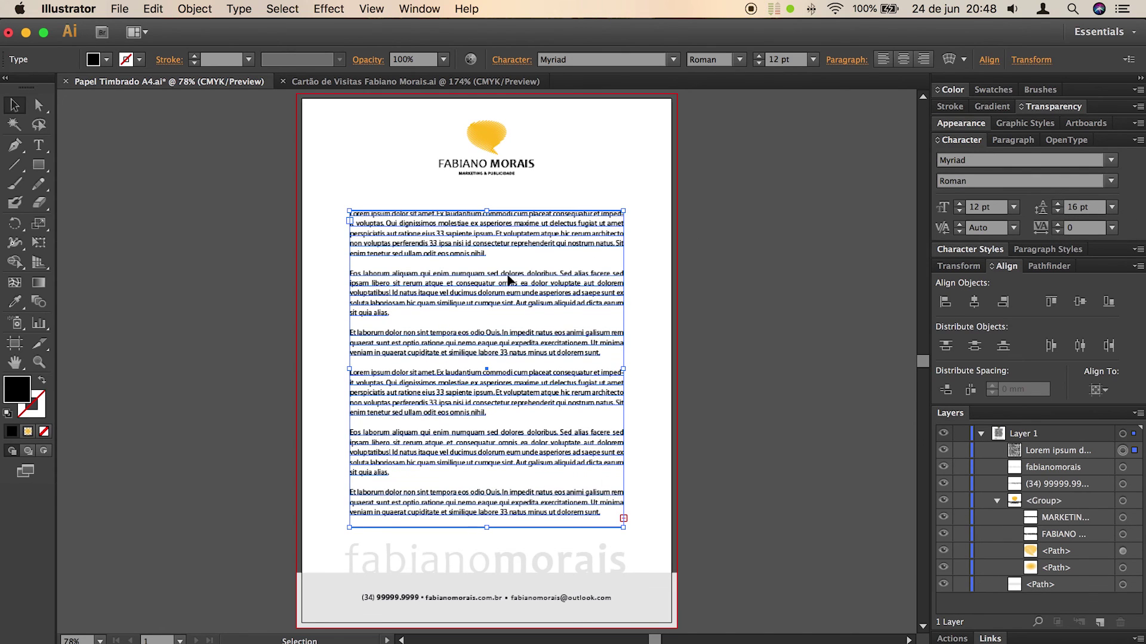
left_click(1058, 204)
left_click(1058, 212)
left_click(1058, 212)
left_click(1058, 212)
left_click(1058, 211)
left_click(1058, 204)
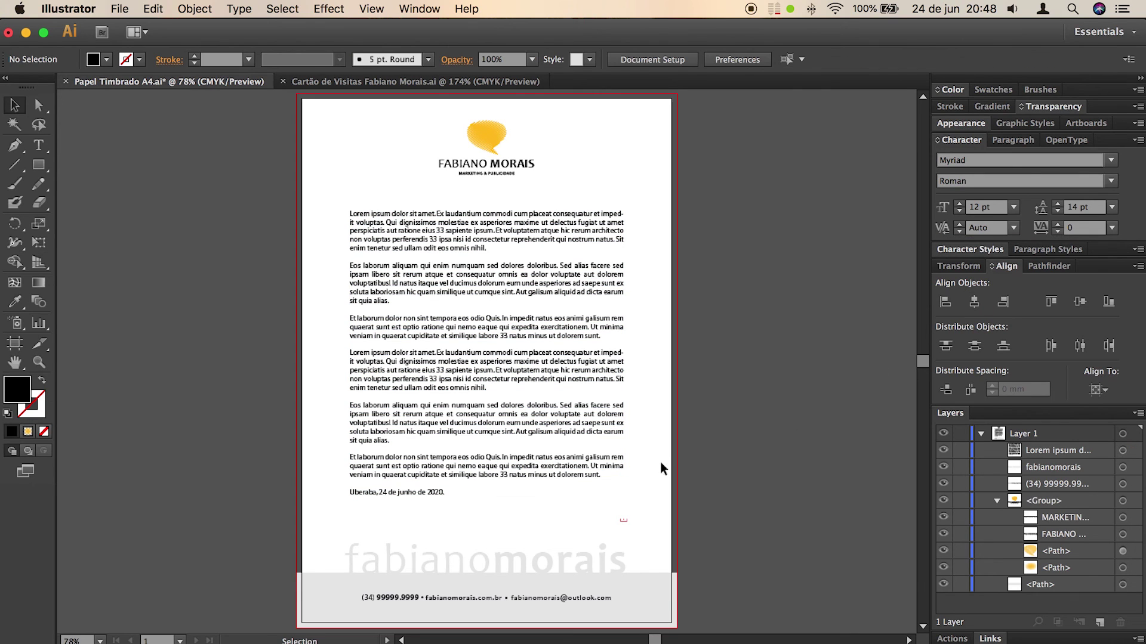
left_click_drag(487, 528, 529, 486)
left_click(711, 374)
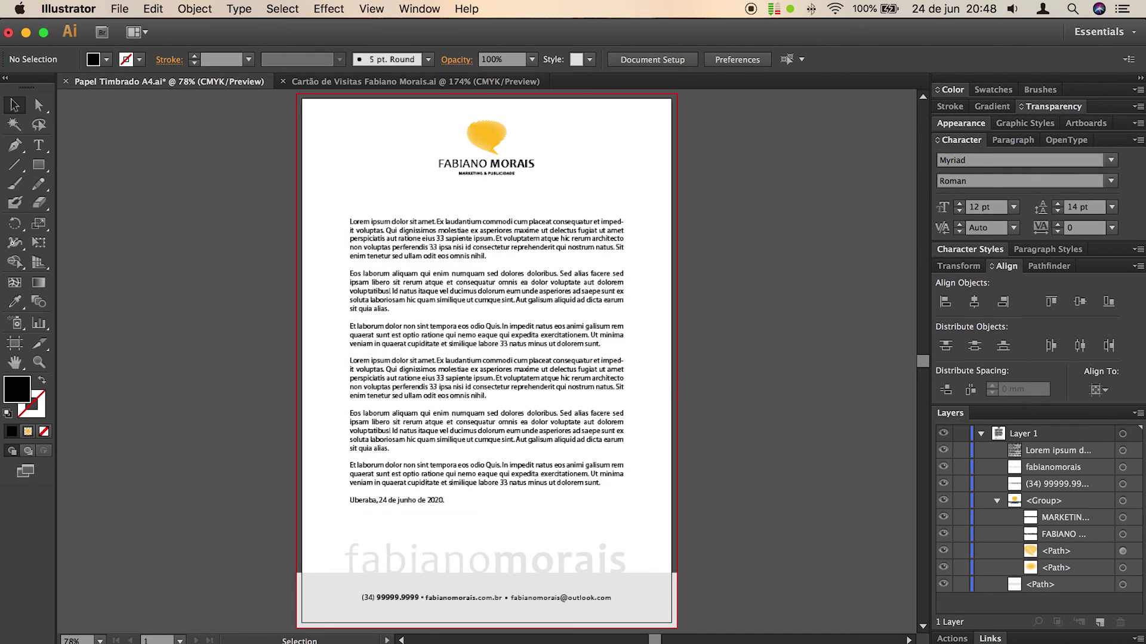
Step: Collapse the expanded Align and Character options to their titles
left_click(992, 268)
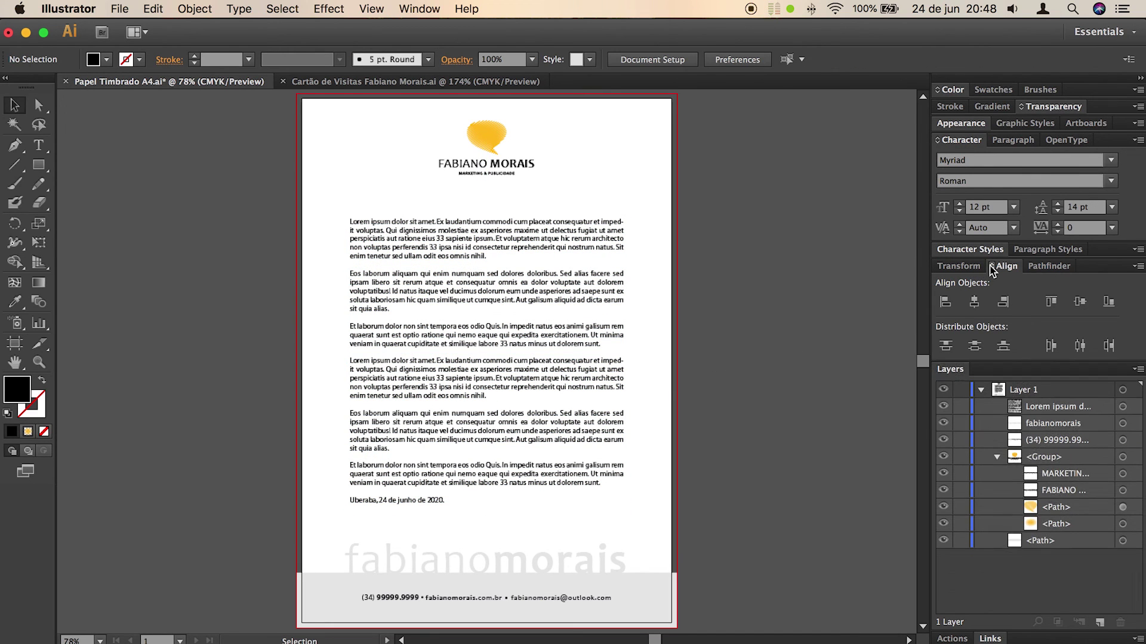
left_click(993, 268)
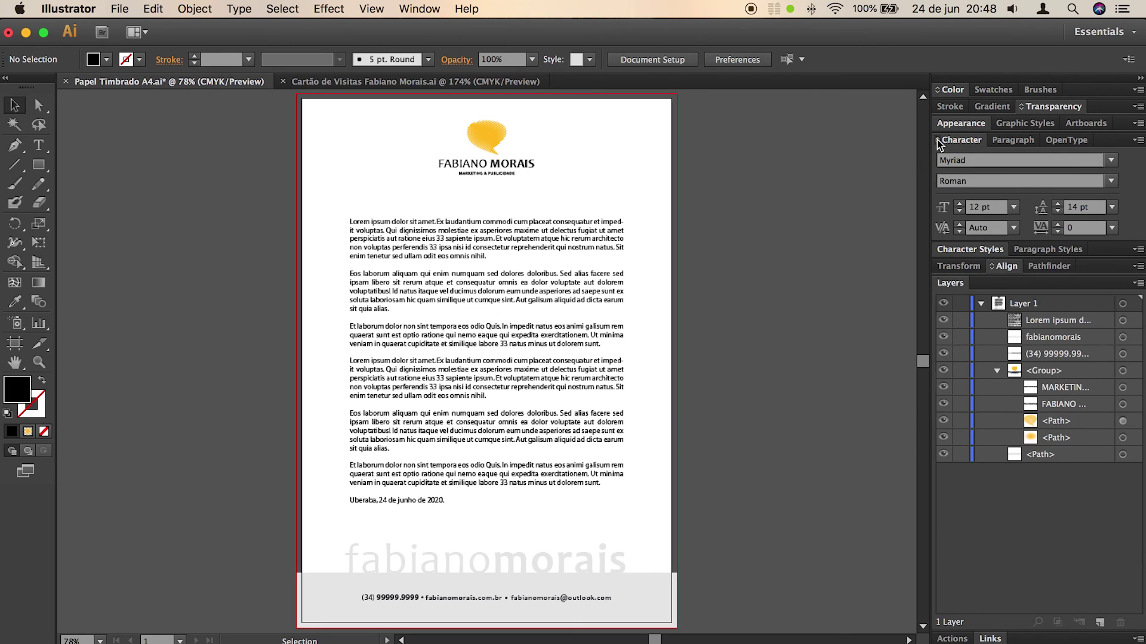
left_click(938, 142)
left_click(938, 142)
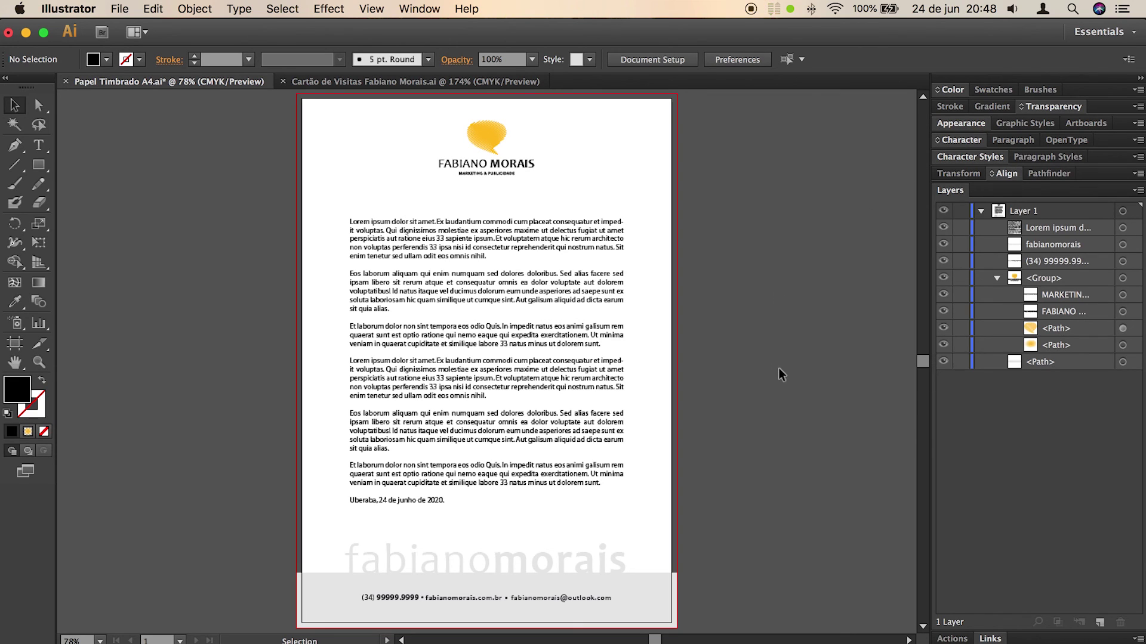